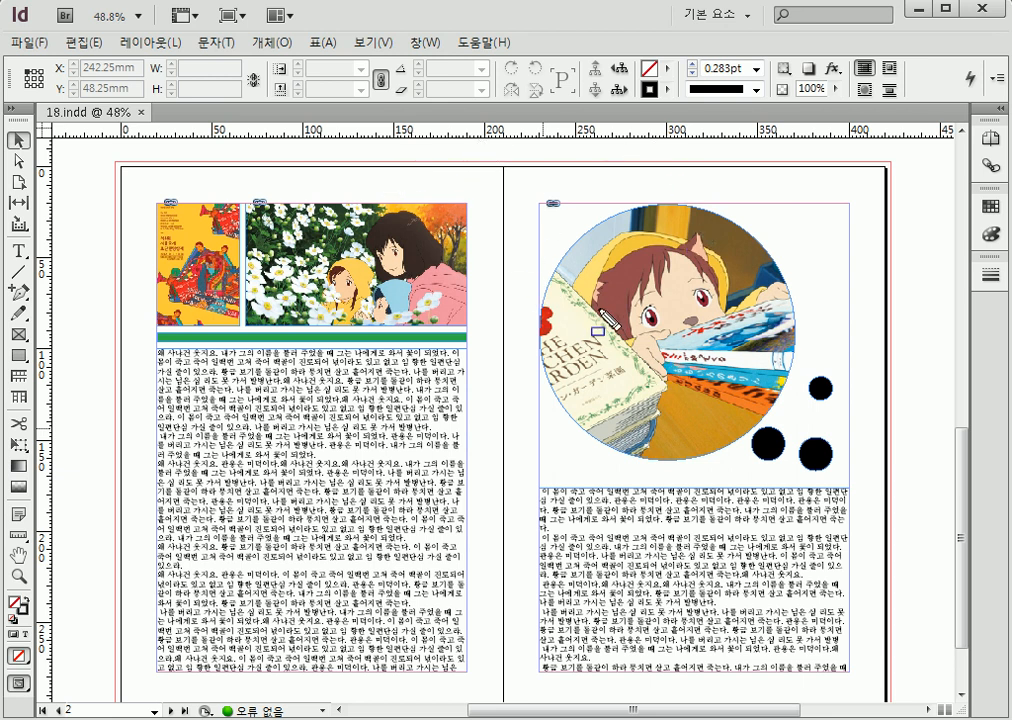
drag(587, 307, 810, 374)
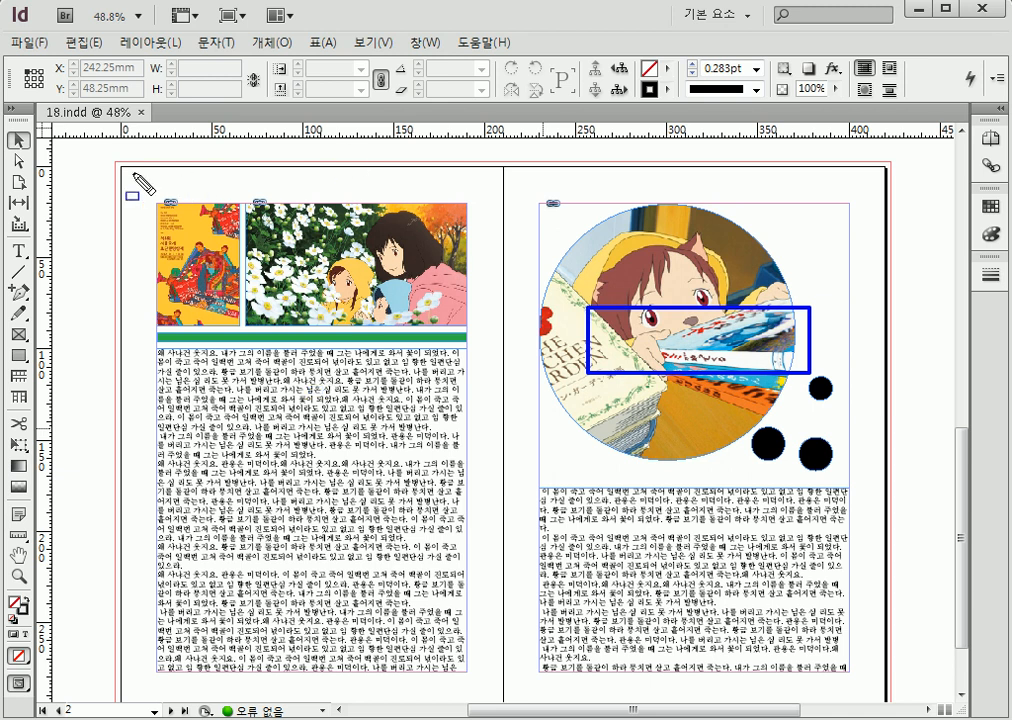
drag(125, 165, 311, 185)
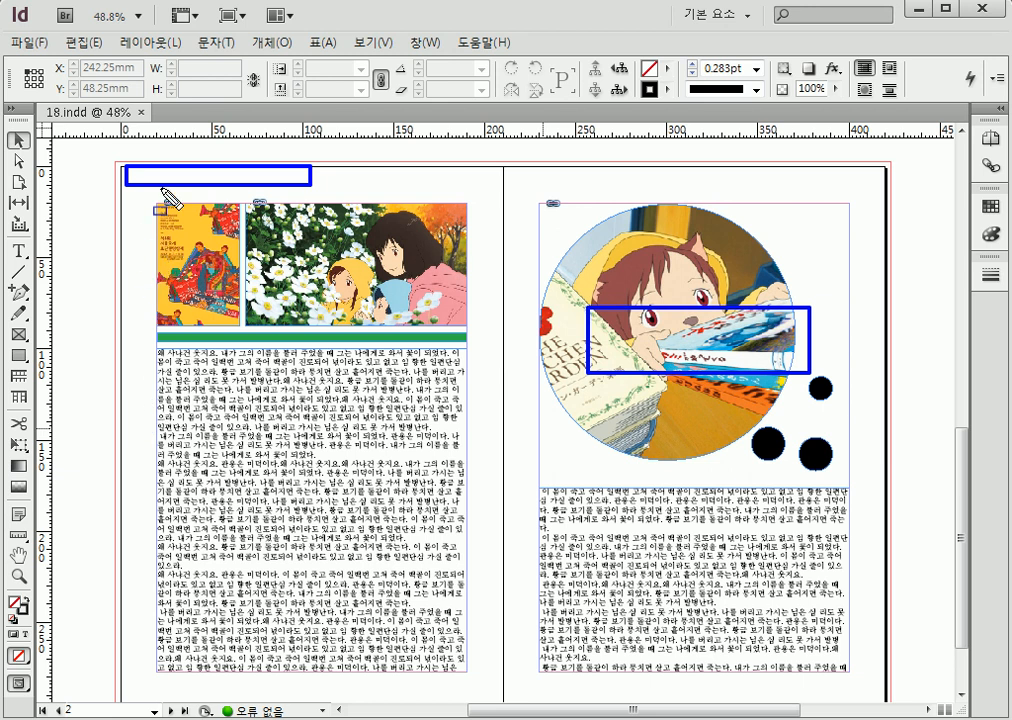
drag(131, 680, 183, 706)
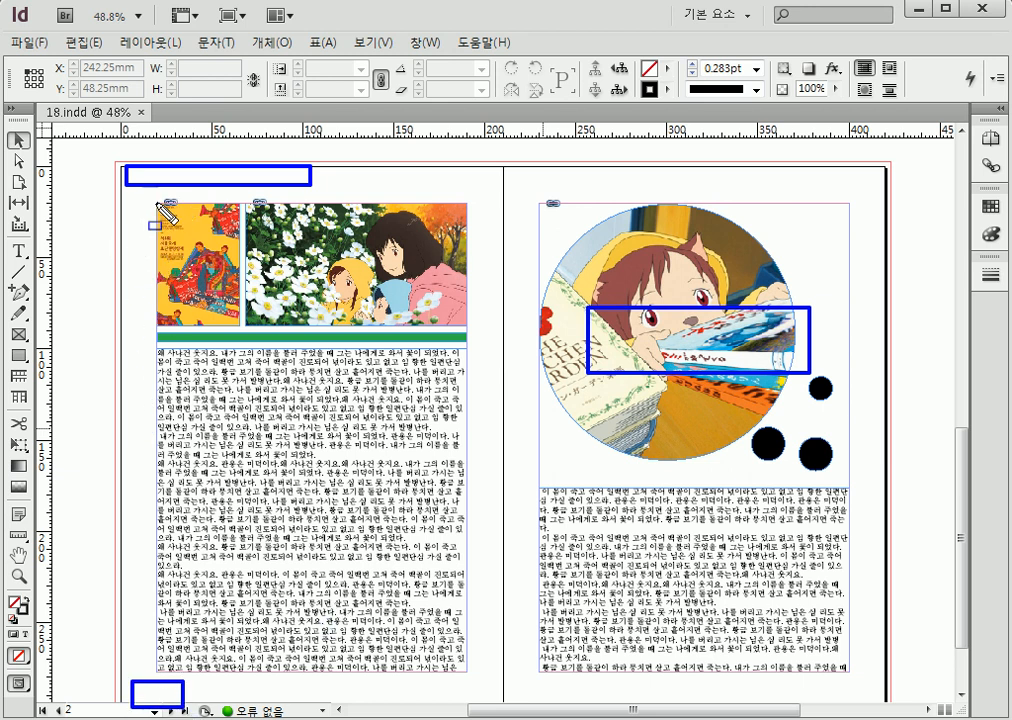
drag(153, 197, 474, 676)
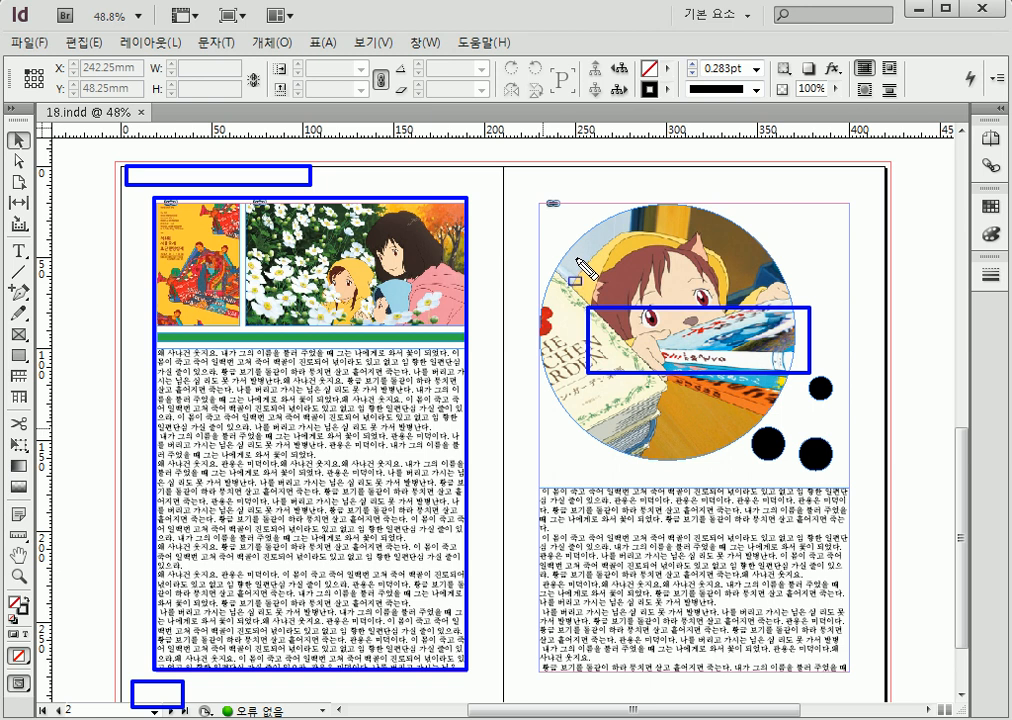
key(Escape)
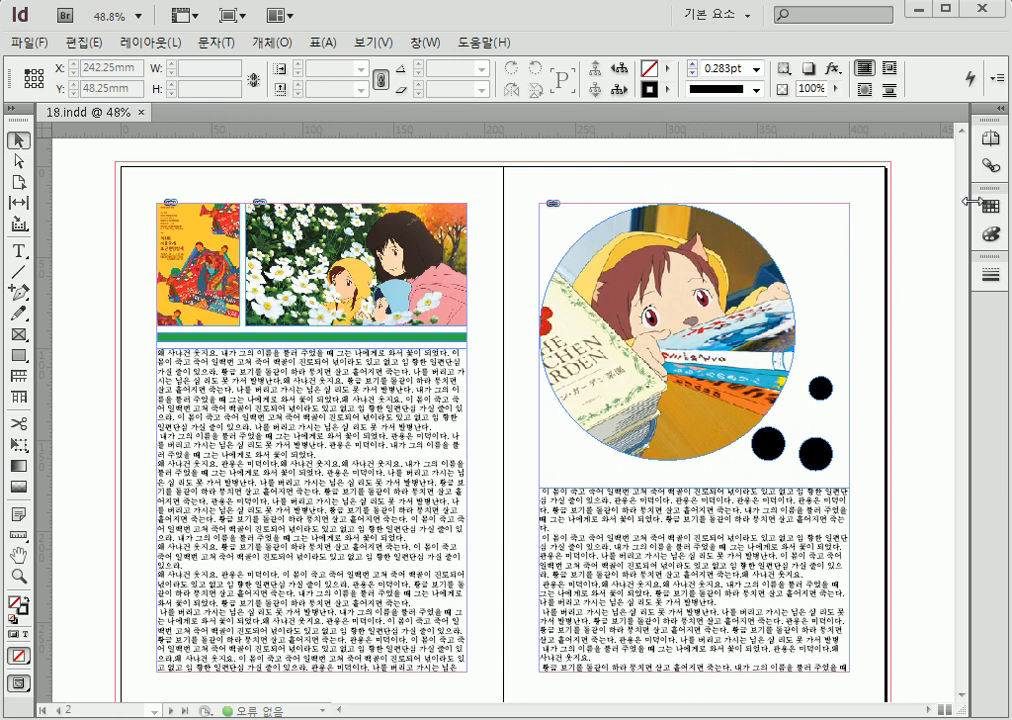
Step: Bring up the overview of the document's pages and master spreads
click(991, 140)
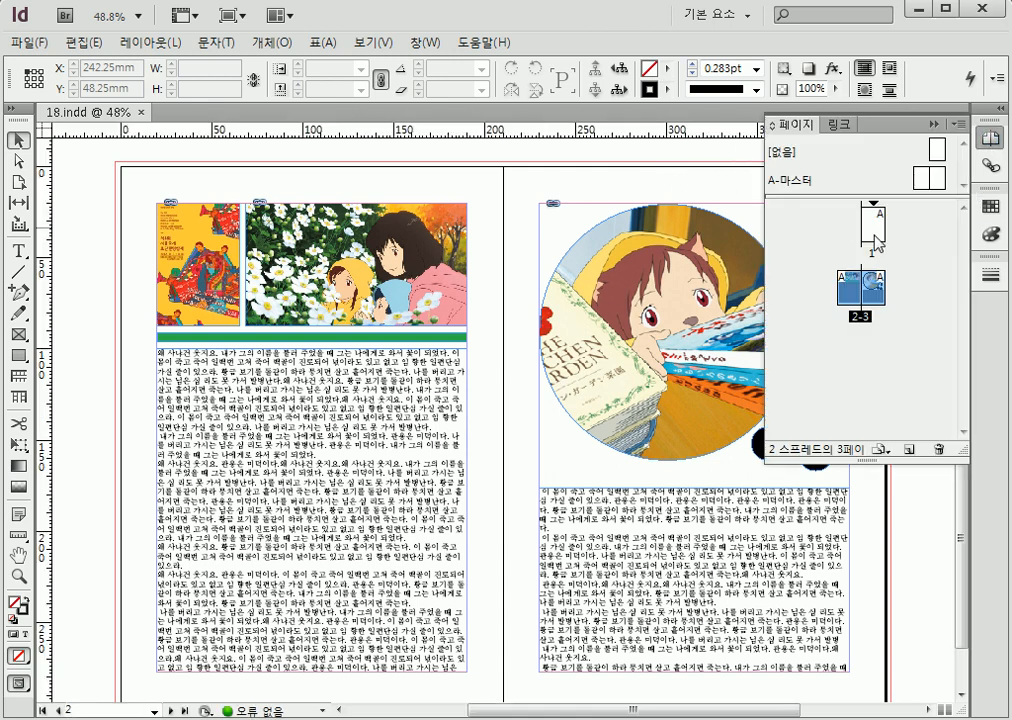
key(ctrl+shift+d)
mouse_move(765, 133)
mouse_down()
mouse_move(945, 190)
mouse_move(840, 413)
mouse_move(763, 443)
mouse_move(765, 470)
mouse_up()
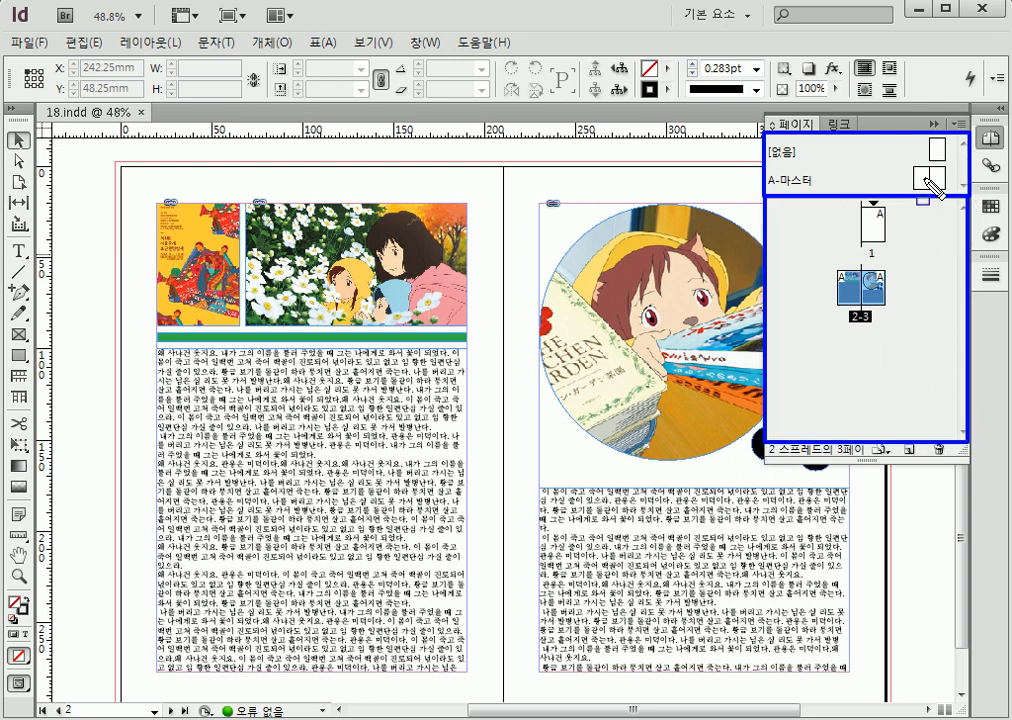
mouse_move(933, 163)
mouse_down()
mouse_move(926, 176)
mouse_move(956, 191)
mouse_up()
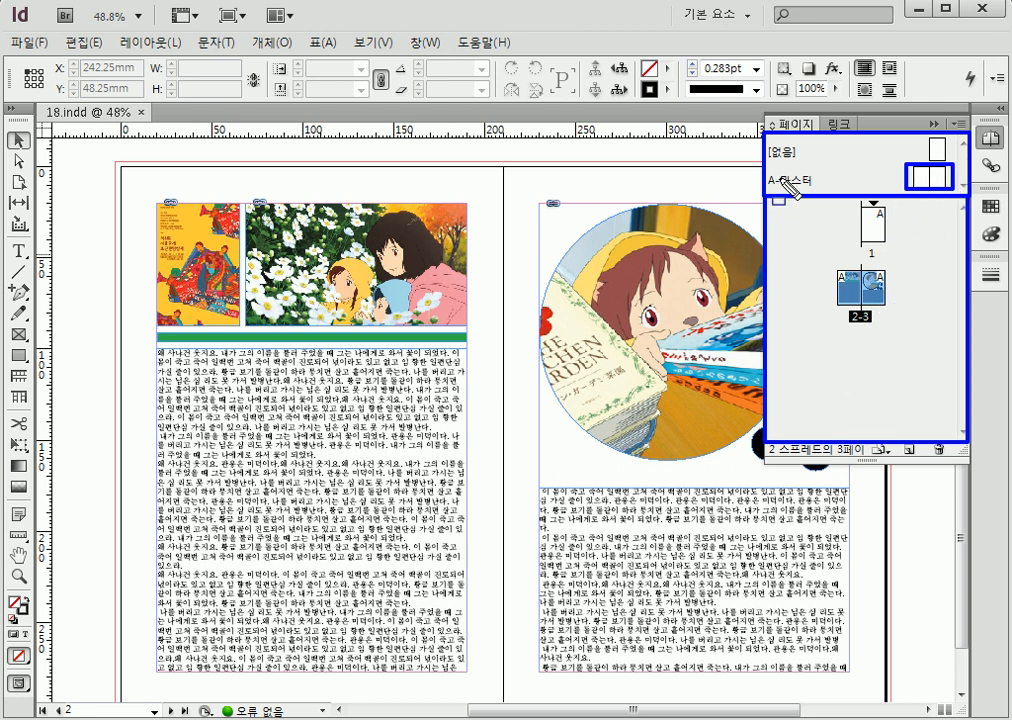
drag(768, 170, 779, 192)
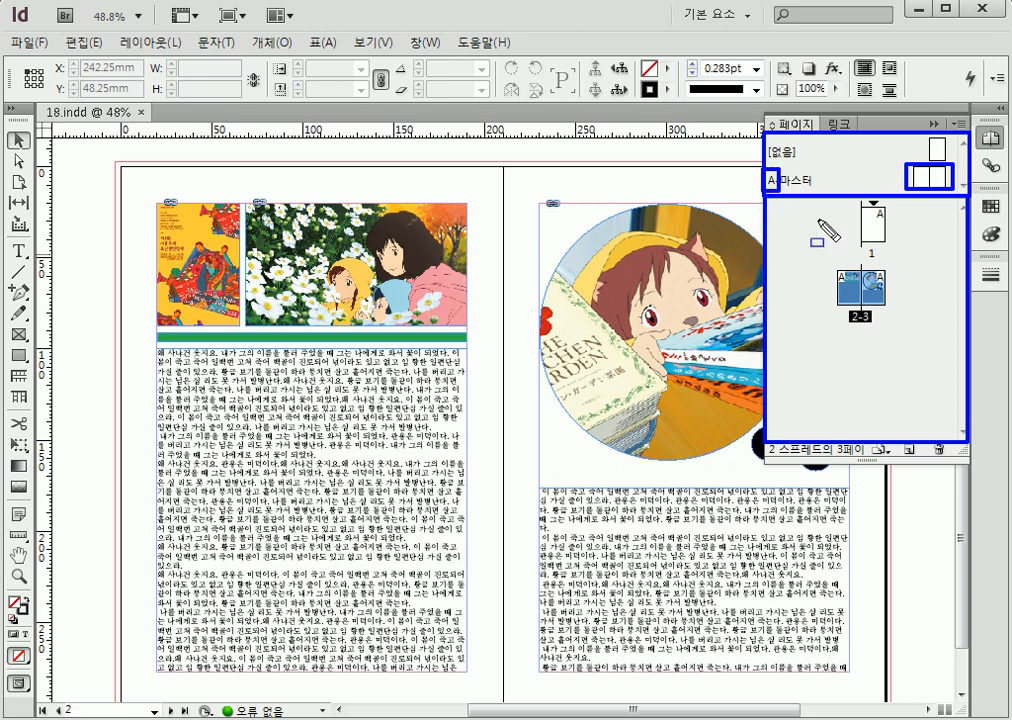
mouse_move(875, 234)
mouse_down()
mouse_move(887, 242)
mouse_move(884, 225)
mouse_up()
mouse_move(885, 289)
mouse_down()
mouse_move(871, 266)
mouse_move(835, 270)
mouse_up()
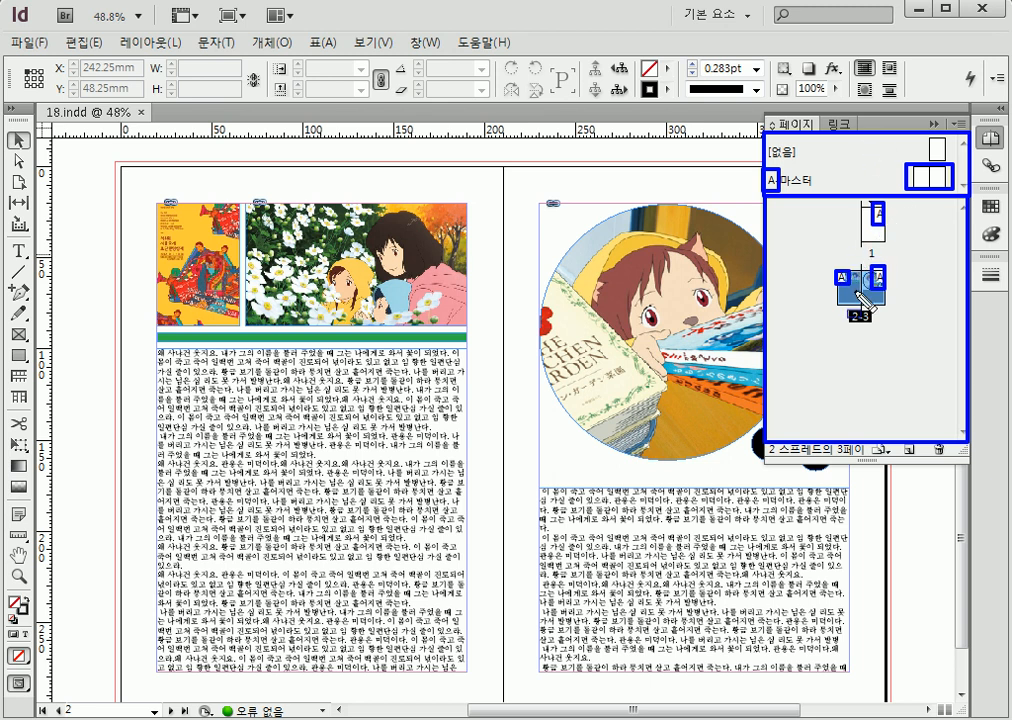
key(Escape)
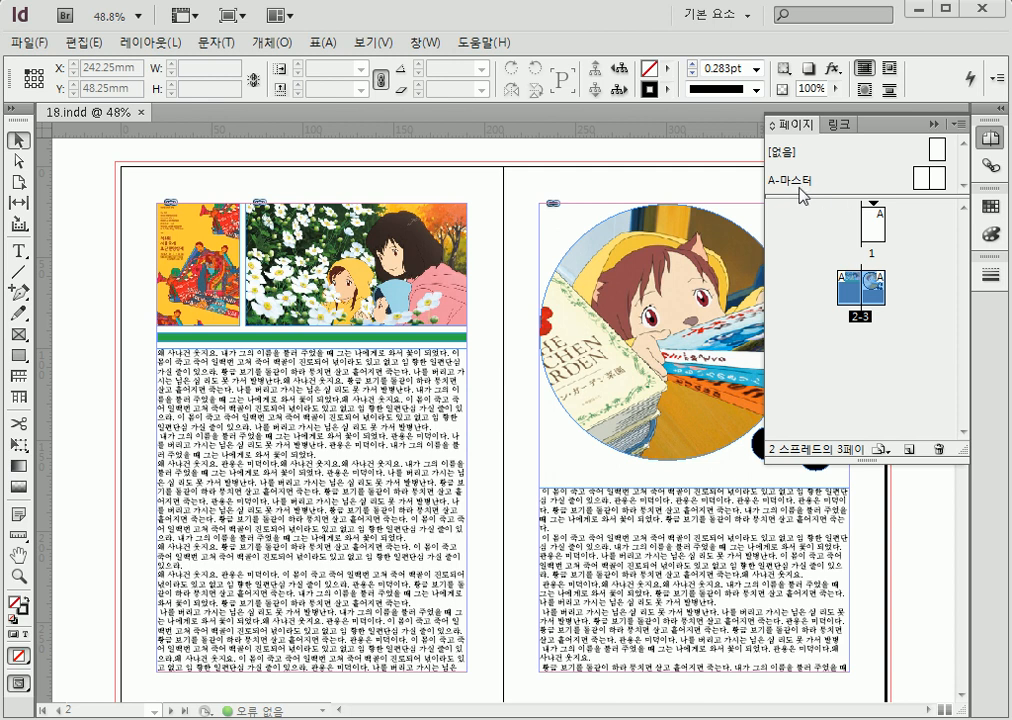
Step: Open the A-마스터 (A-Master) spread for editing, with both of its pages in view
click(924, 181)
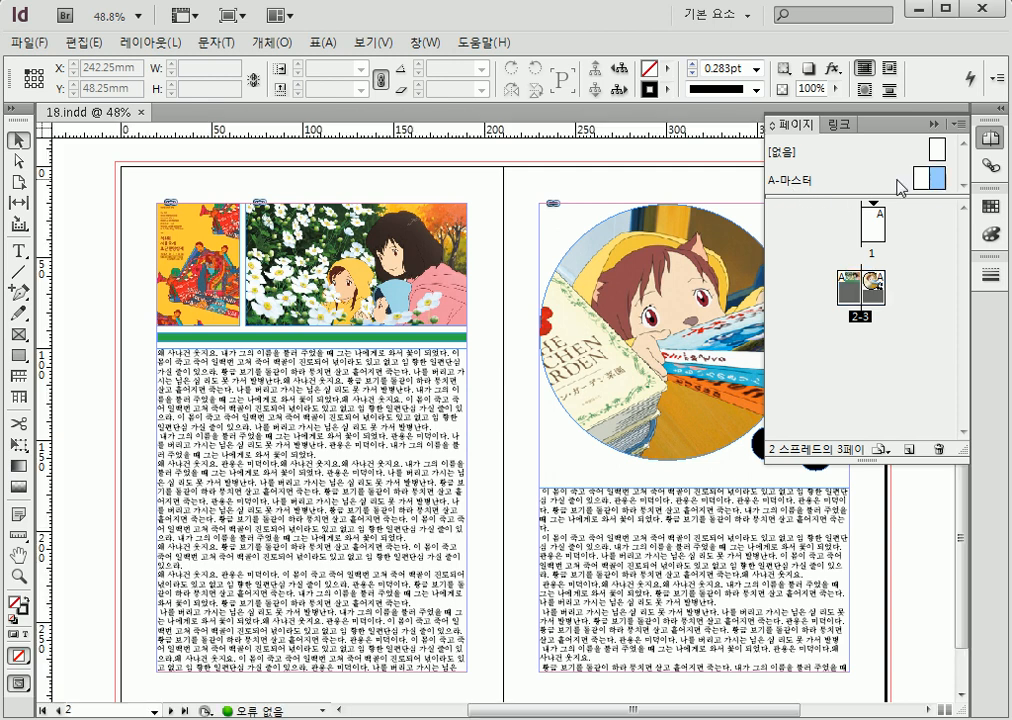
double_click(924, 181)
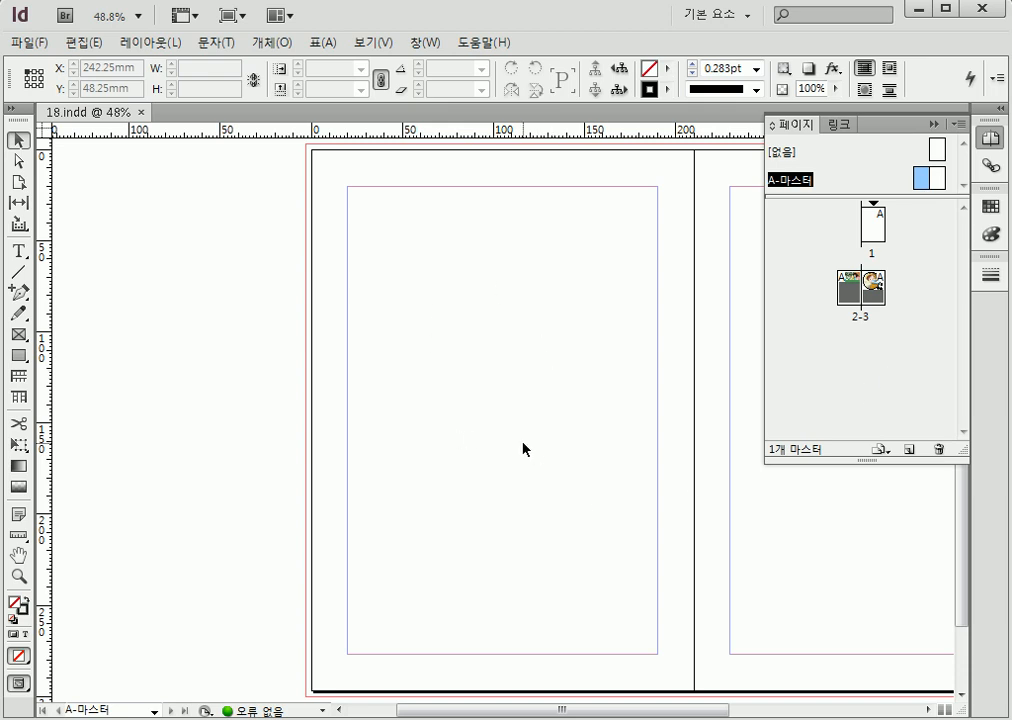
drag(674, 383, 468, 384)
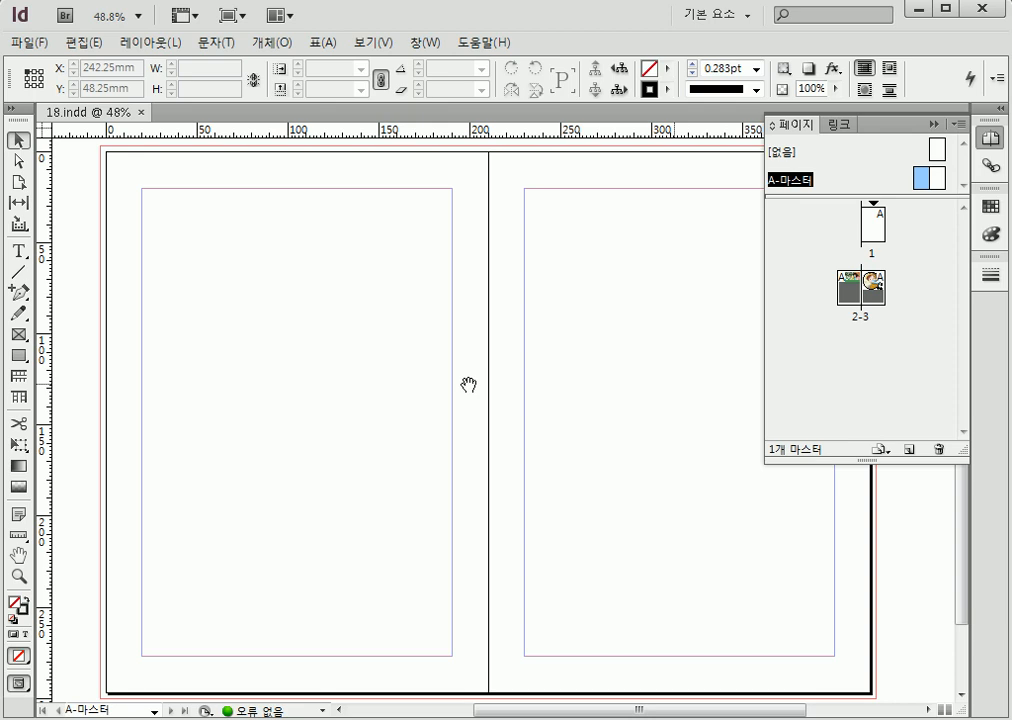
click(933, 124)
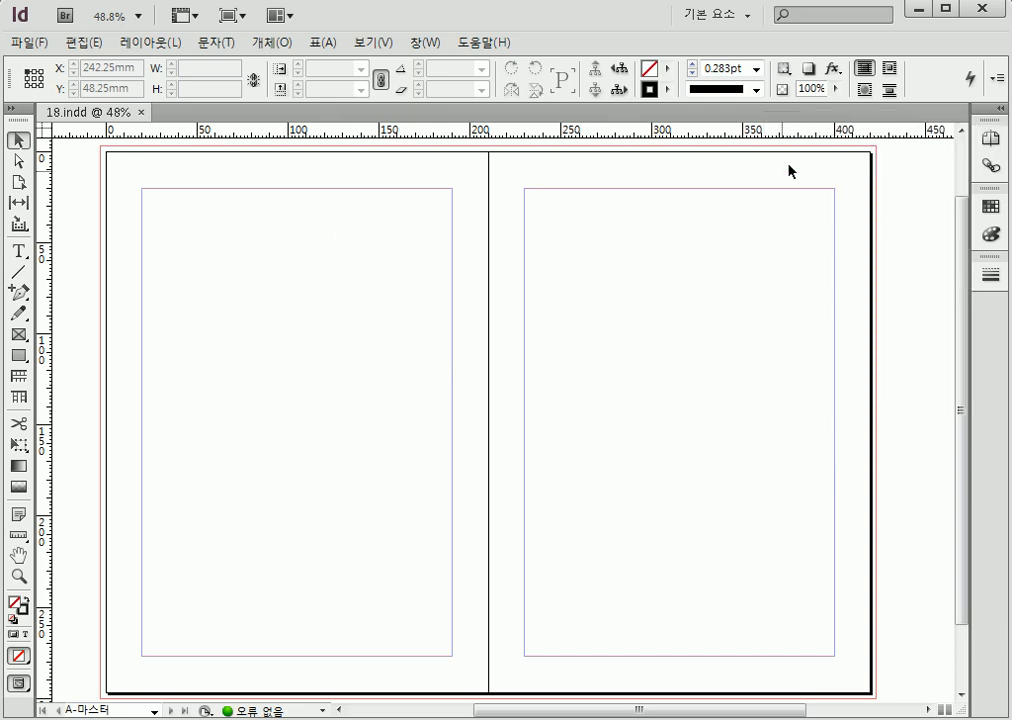
click(990, 138)
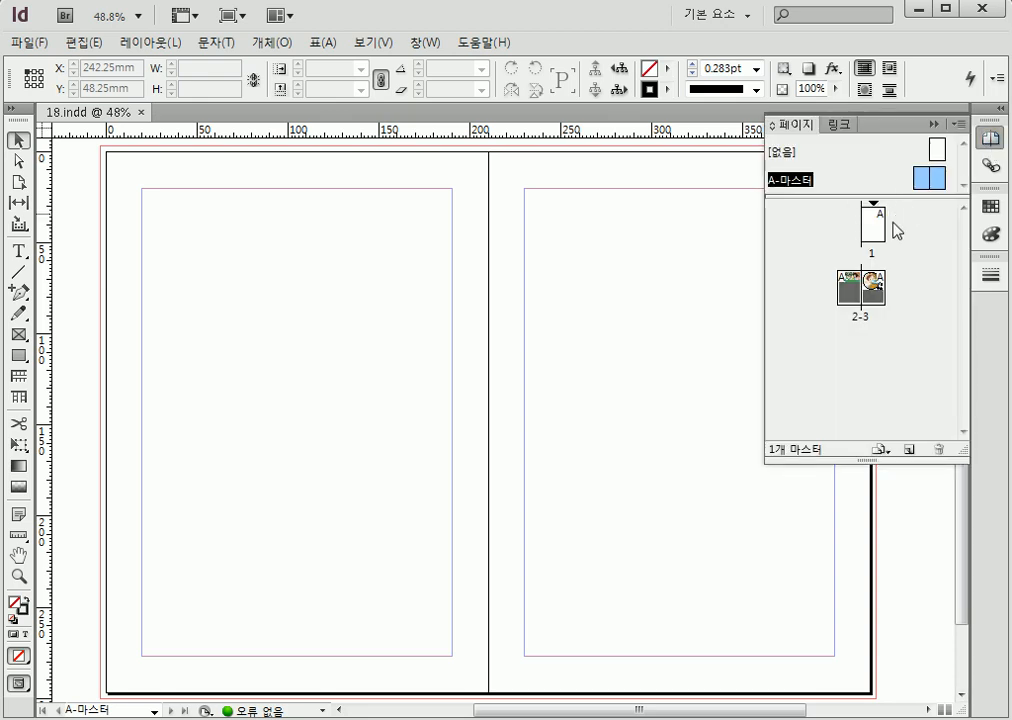
Step: Create a text frame about 70 × 15 mm near the left master page's upper-left corner containing "1chapter"
click(19, 358)
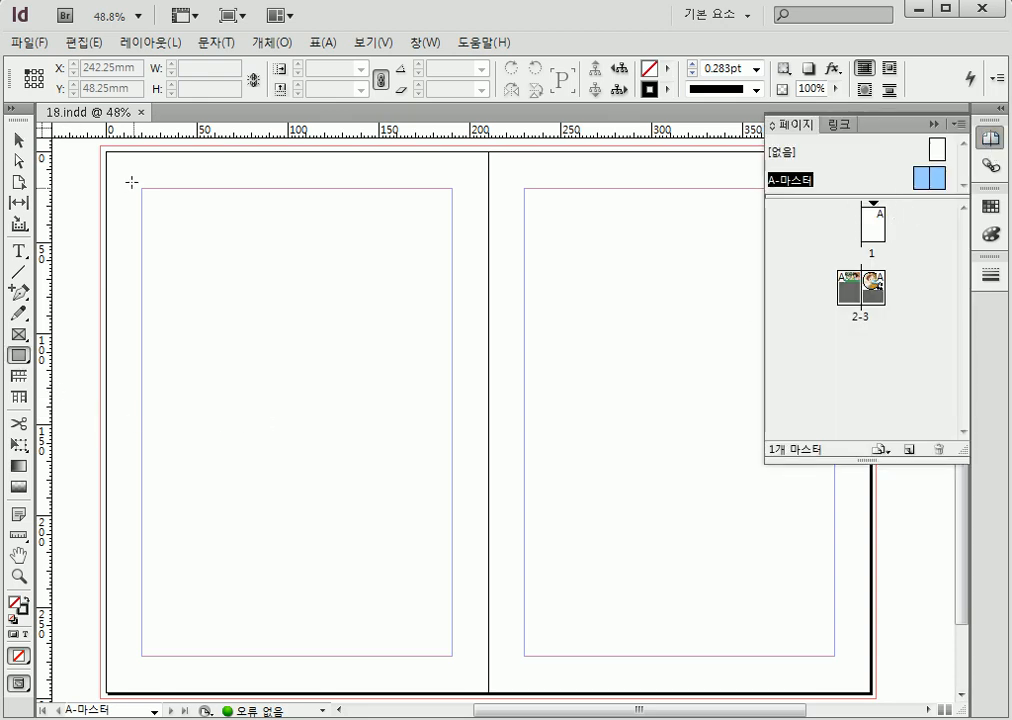
click(18, 256)
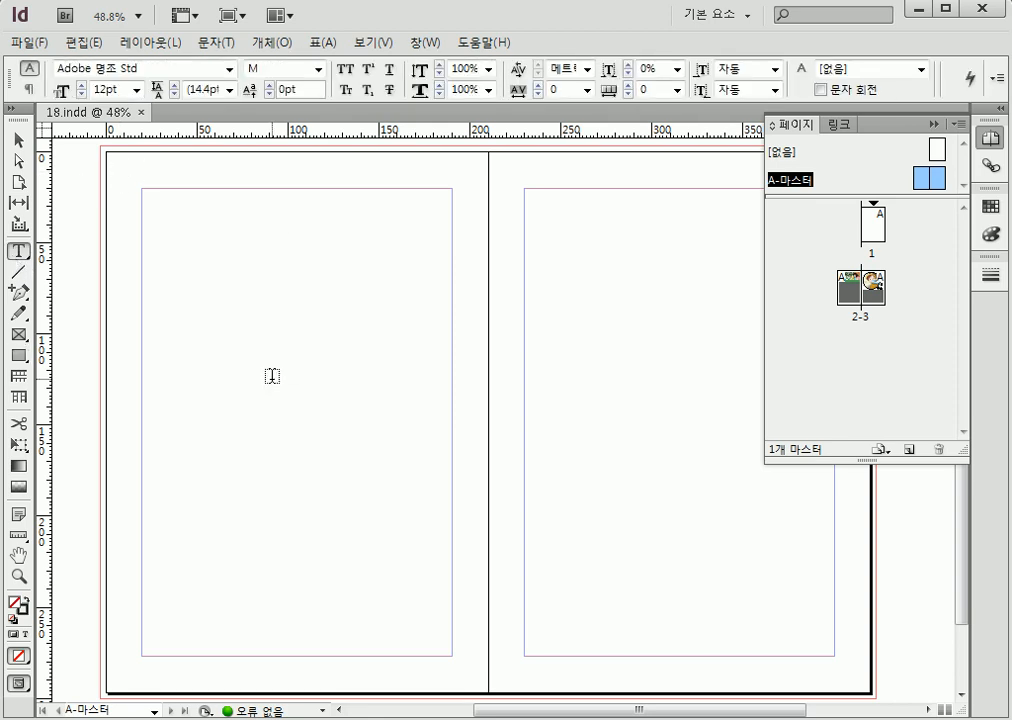
drag(113, 170, 240, 196)
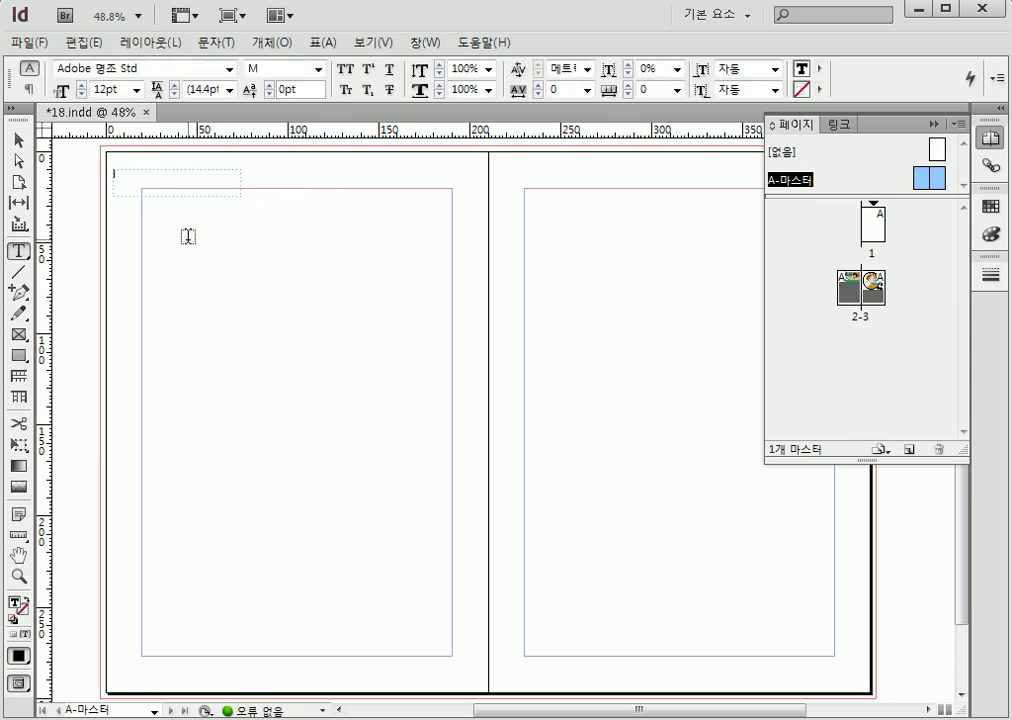
text(1chapter)
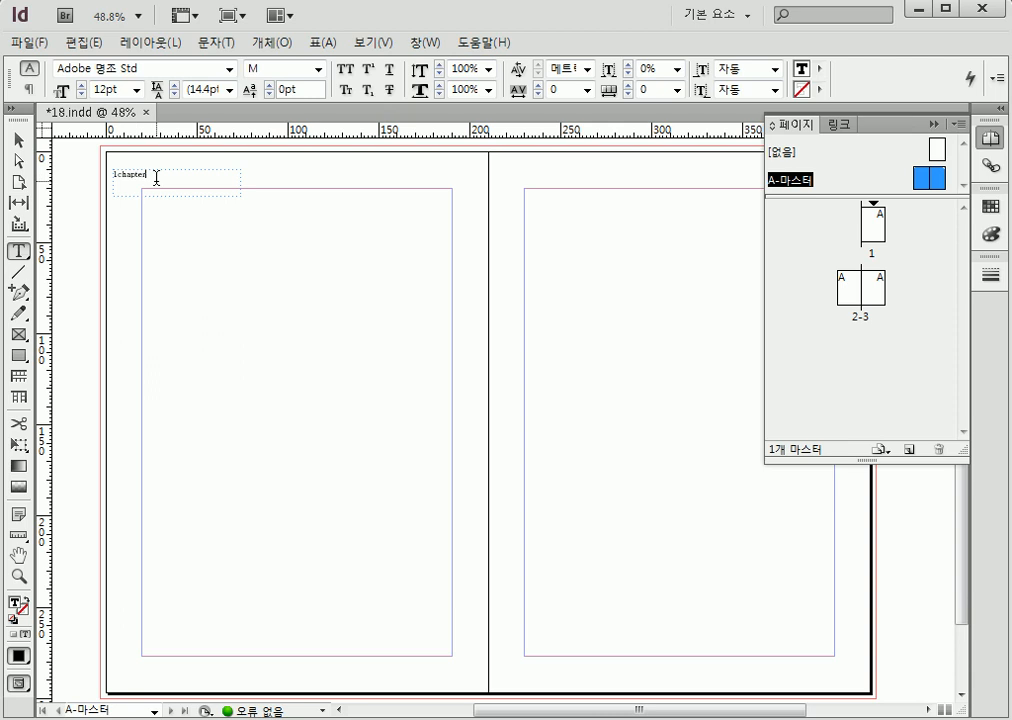
Step: Format the "1chapter" text in Arial Bold at 36 pt
drag(151, 176, 93, 169)
click(230, 70)
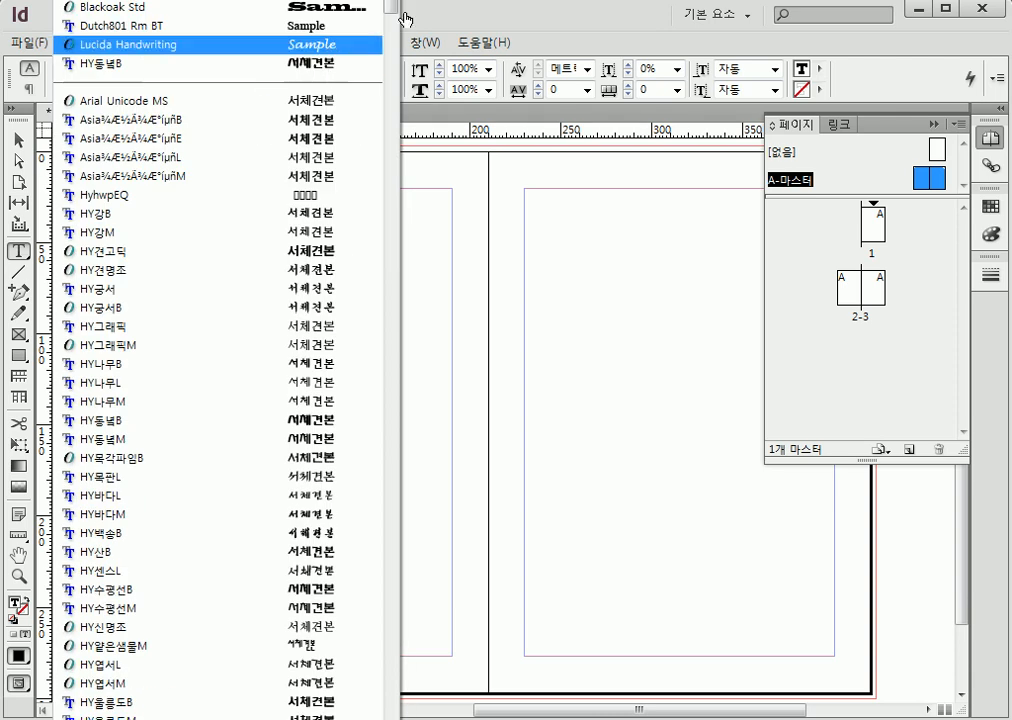
drag(390, 5, 405, 273)
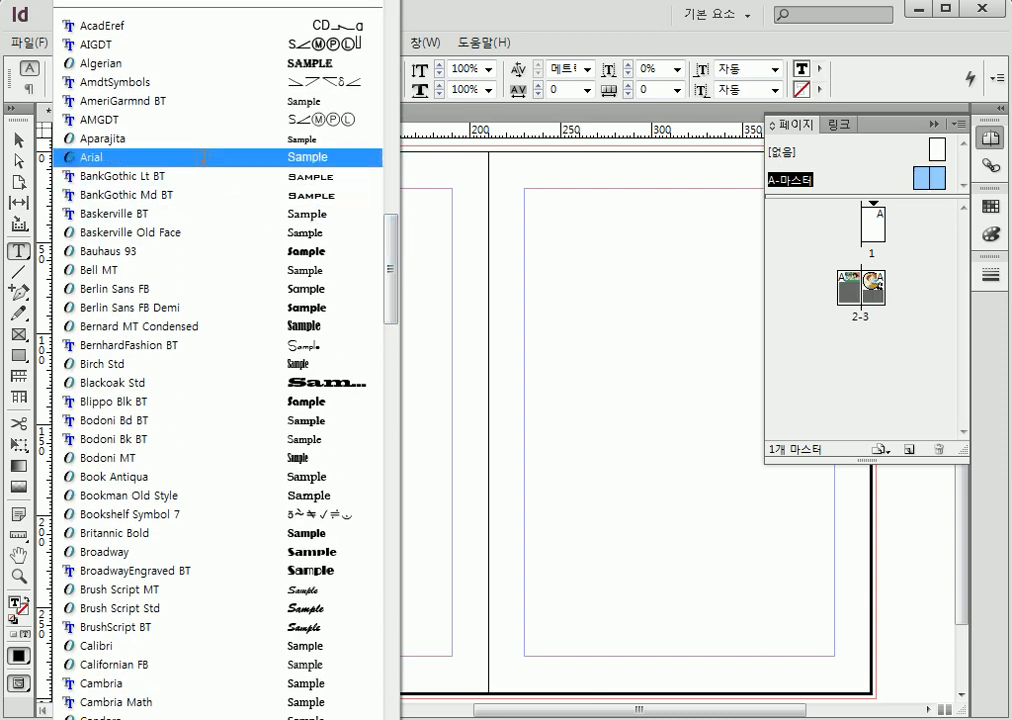
click(150, 157)
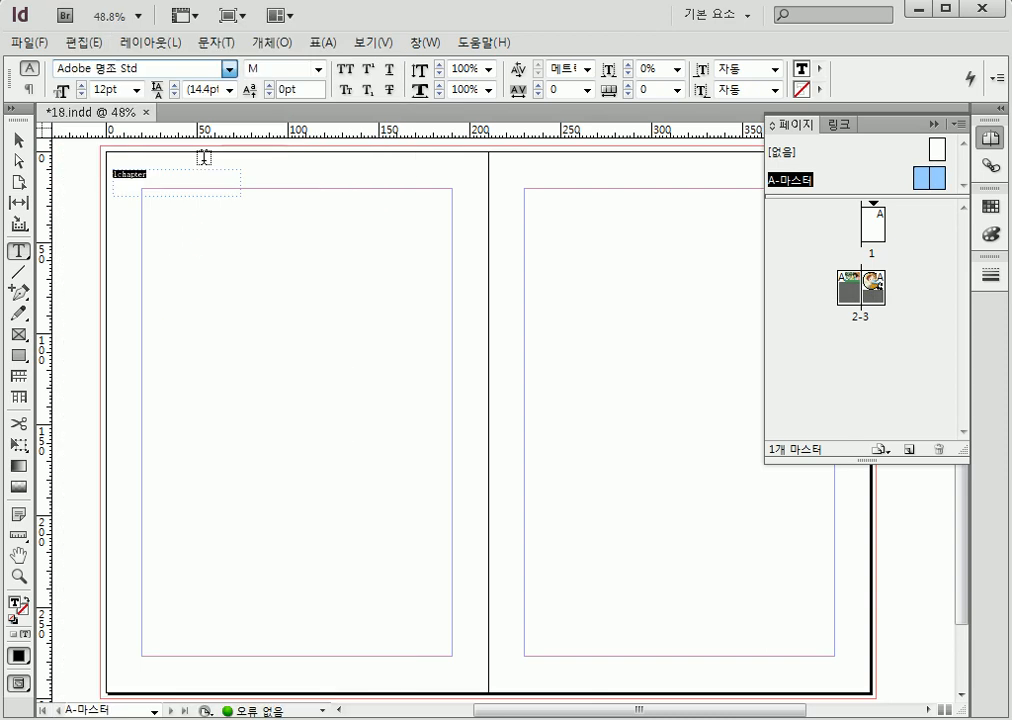
click(136, 89)
click(126, 284)
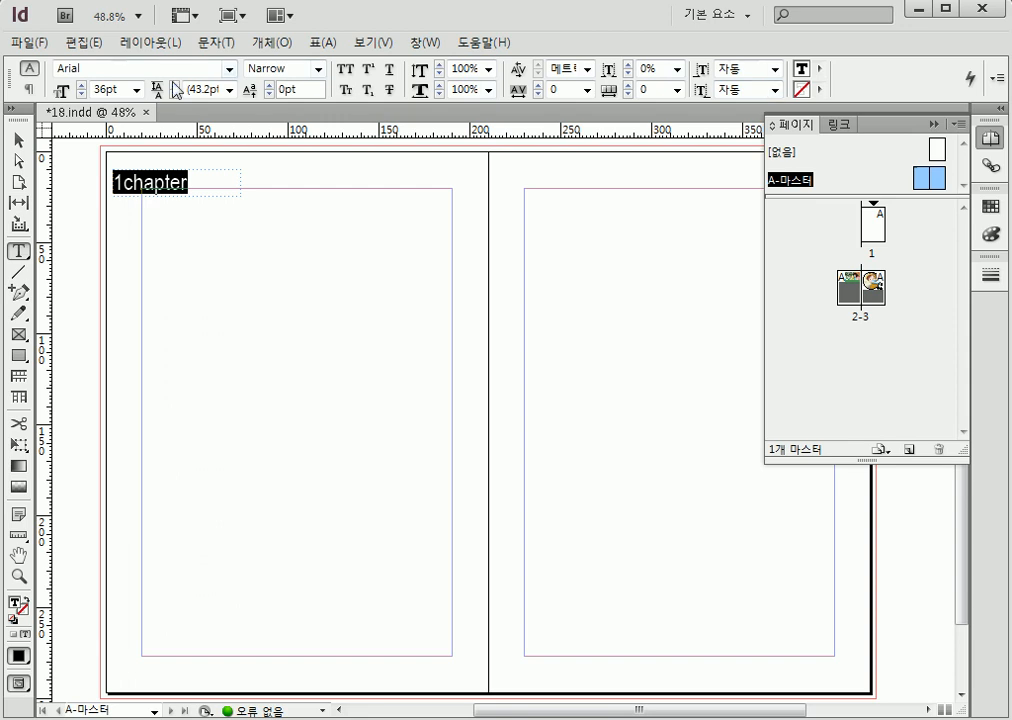
click(318, 69)
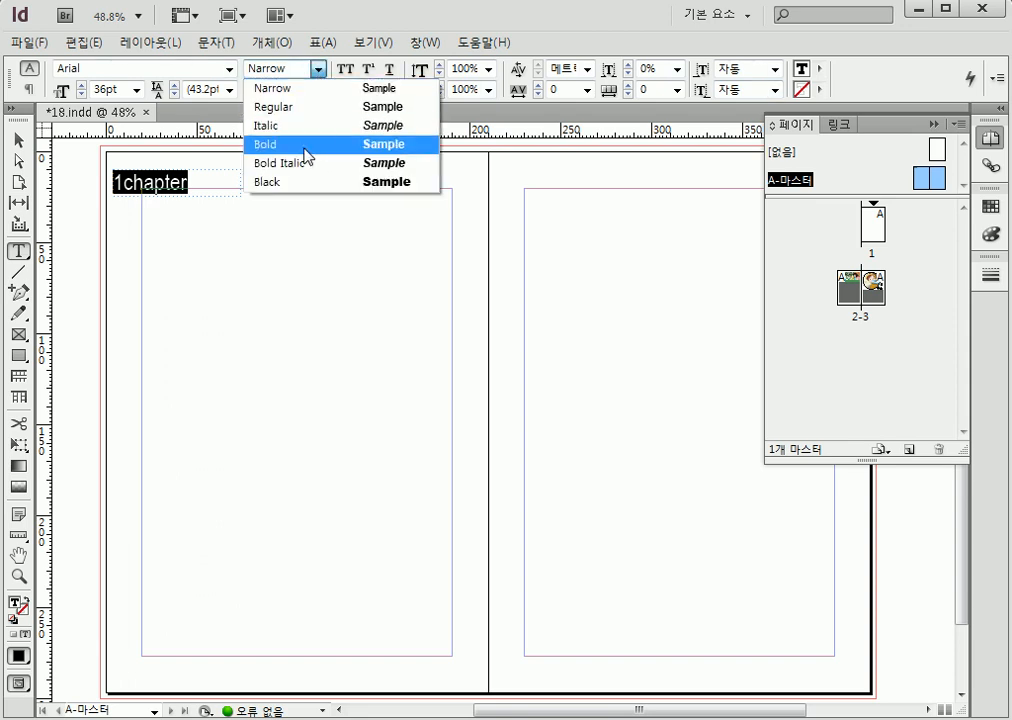
click(306, 143)
key(Escape)
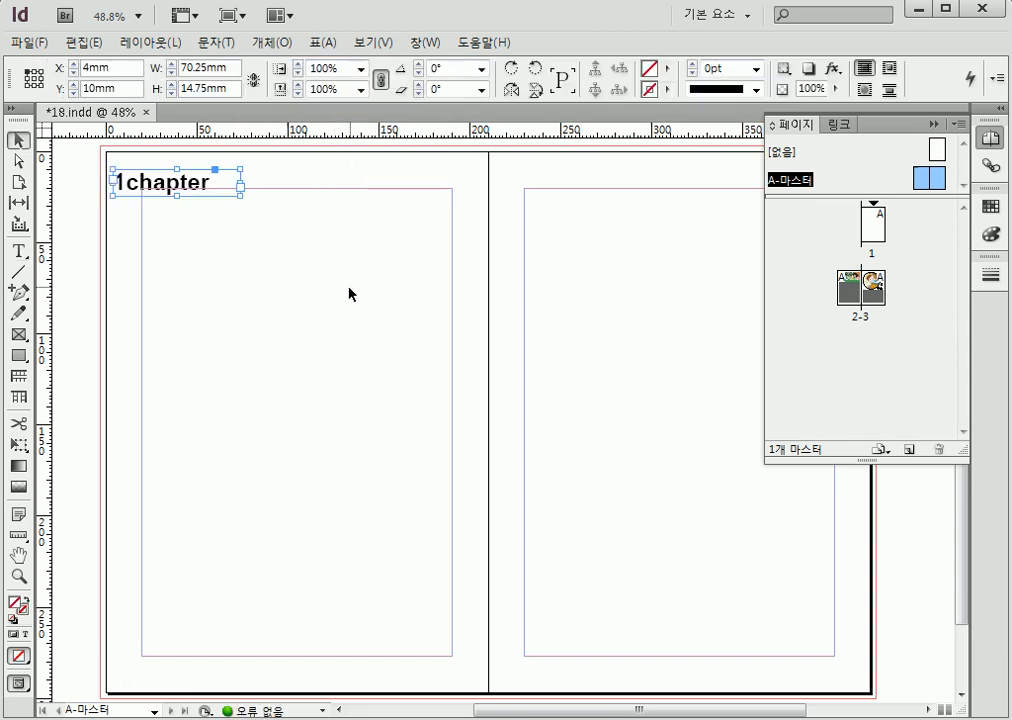
click(262, 259)
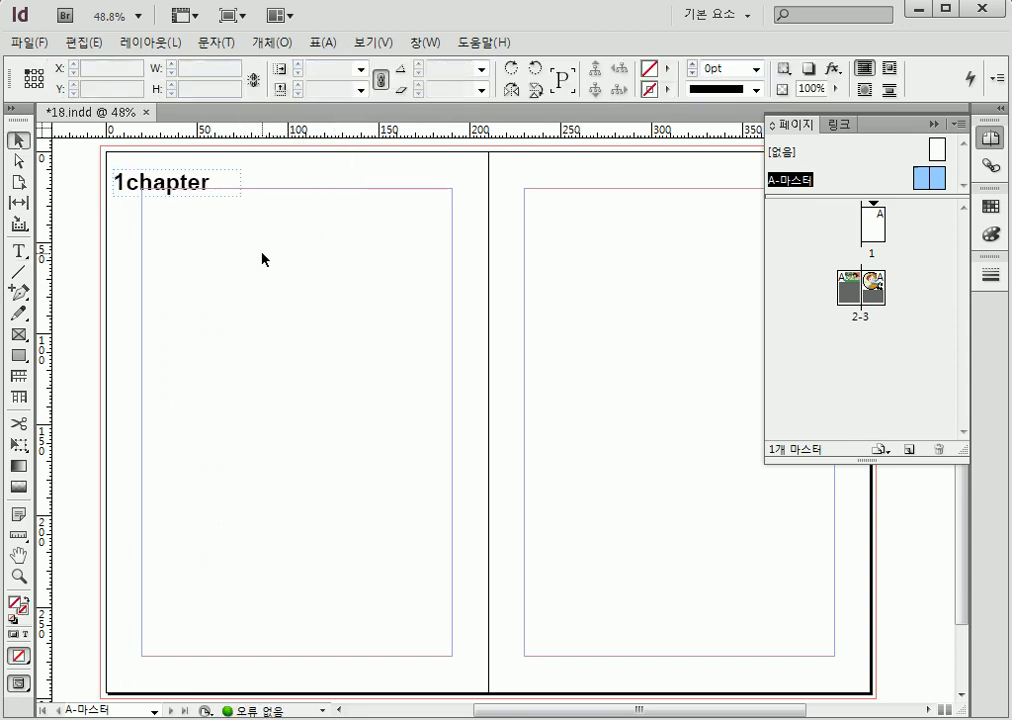
Step: Center the "1chapter" text within its frame and move the frame to the page corner at X 0 mm, Y 0 mm
click(185, 195)
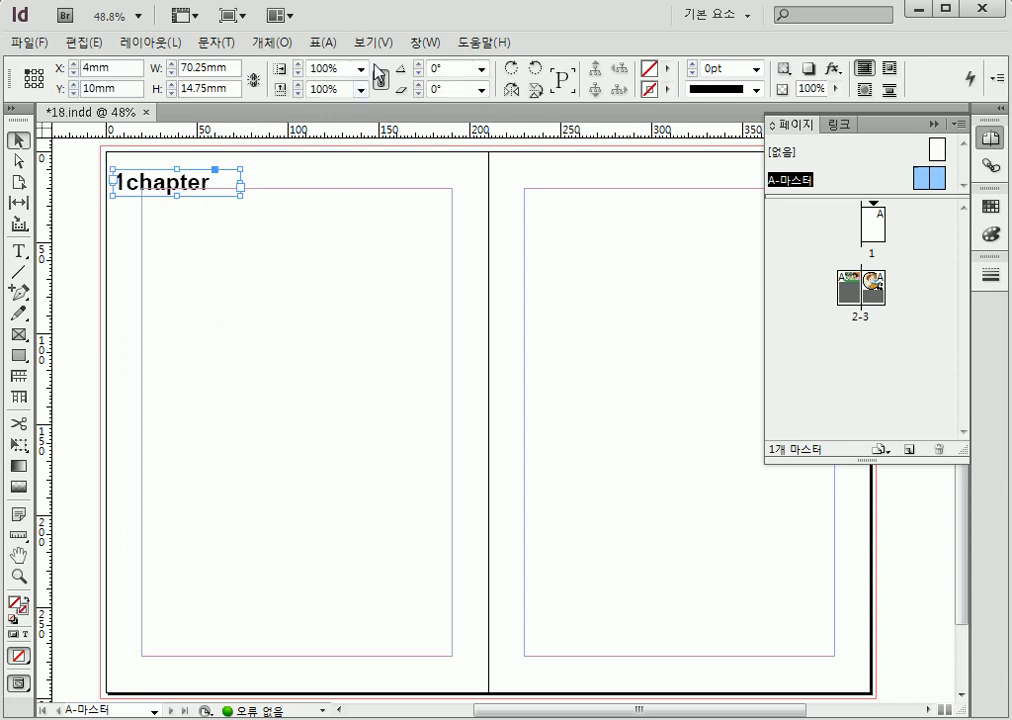
click(424, 42)
mouse_move(459, 269)
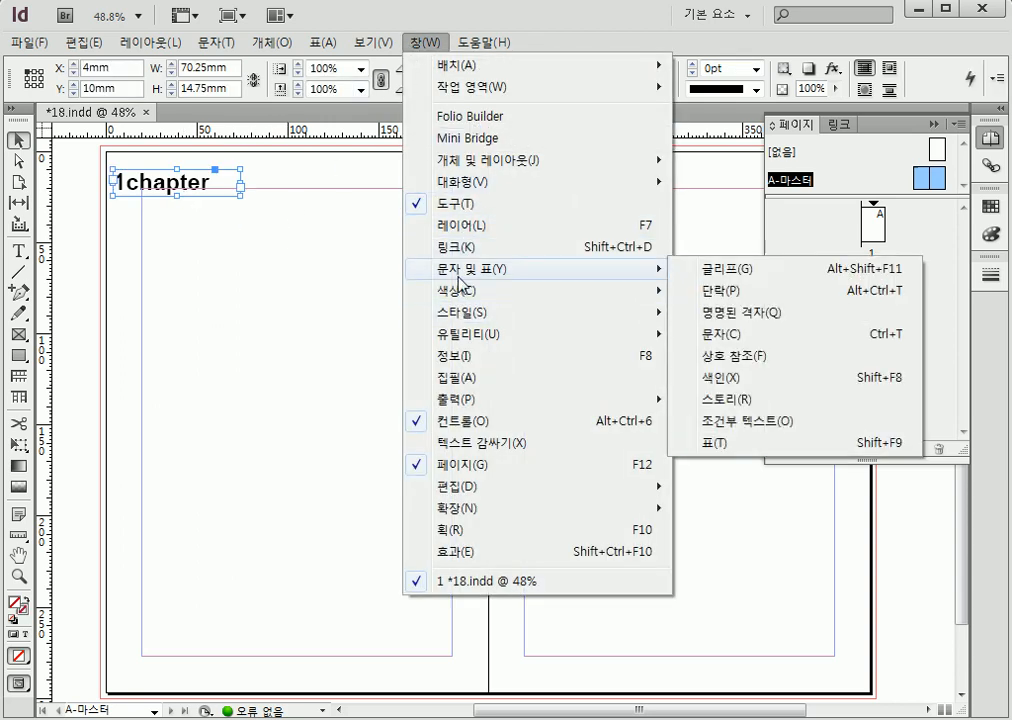
click(684, 289)
click(289, 334)
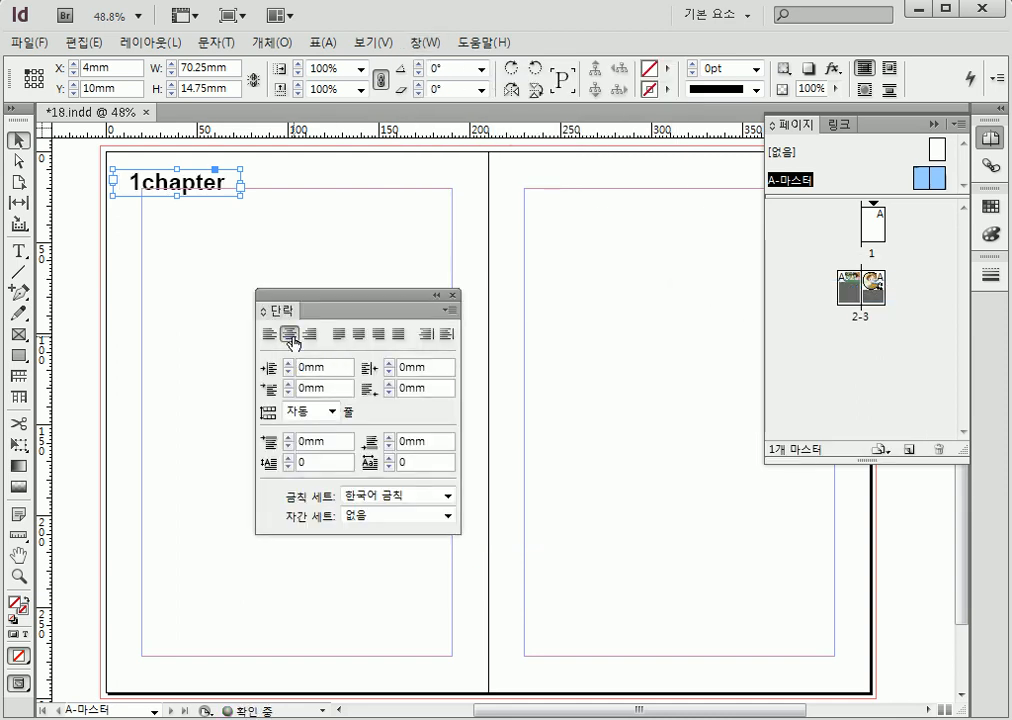
click(453, 295)
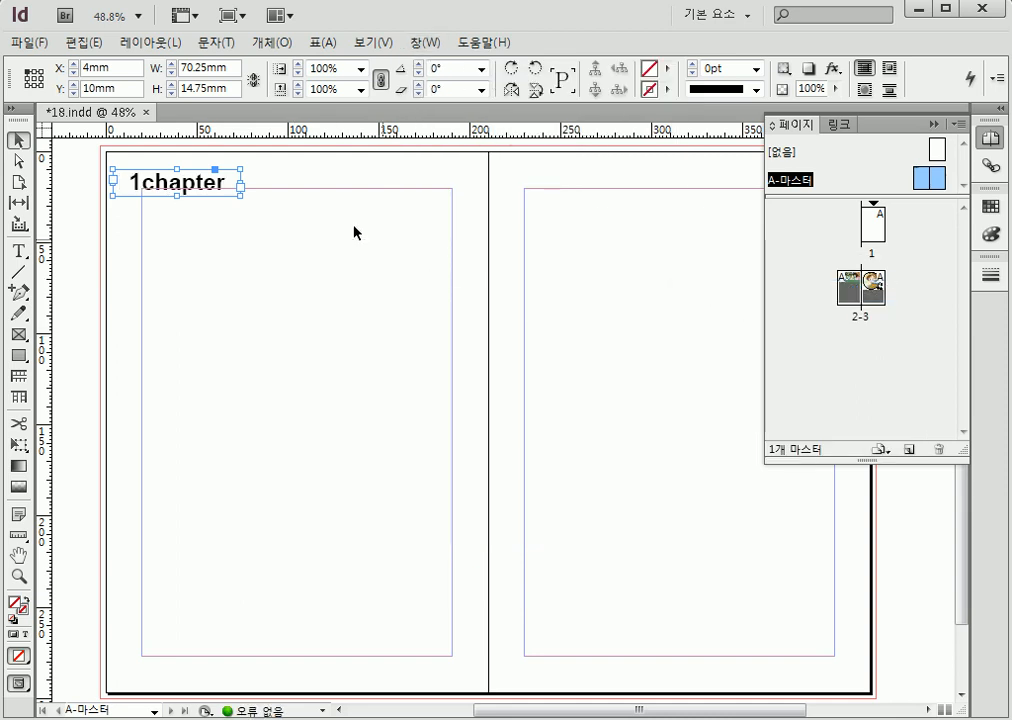
drag(193, 190, 186, 172)
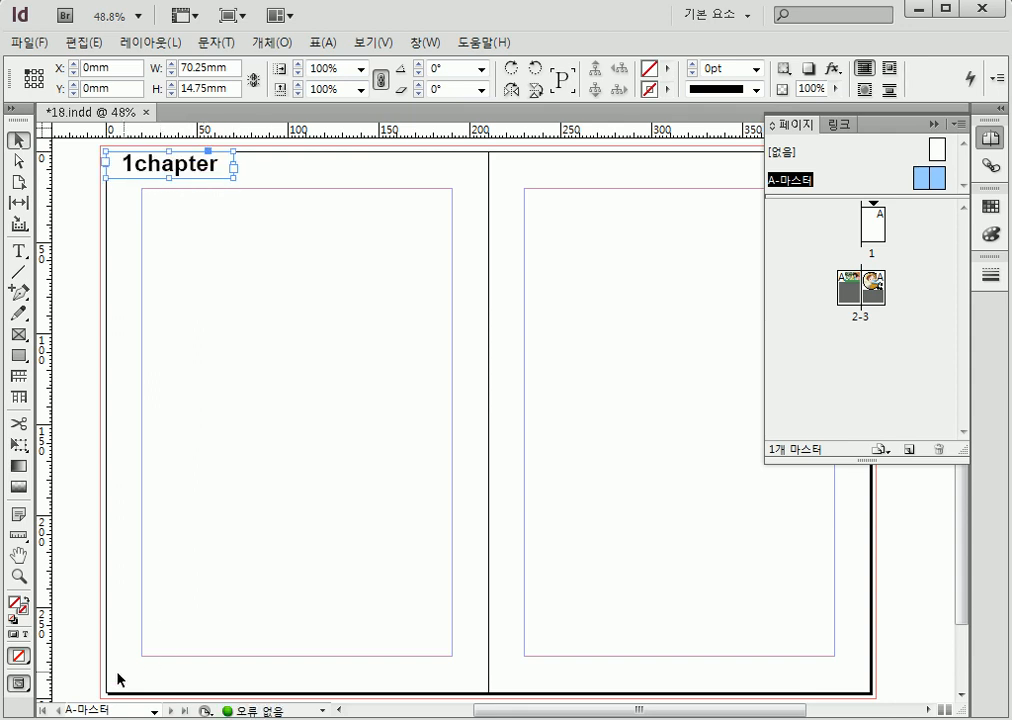
Step: Fill the "1chapter" text frame with a pale yellow color and deselect it
double_click(16, 606)
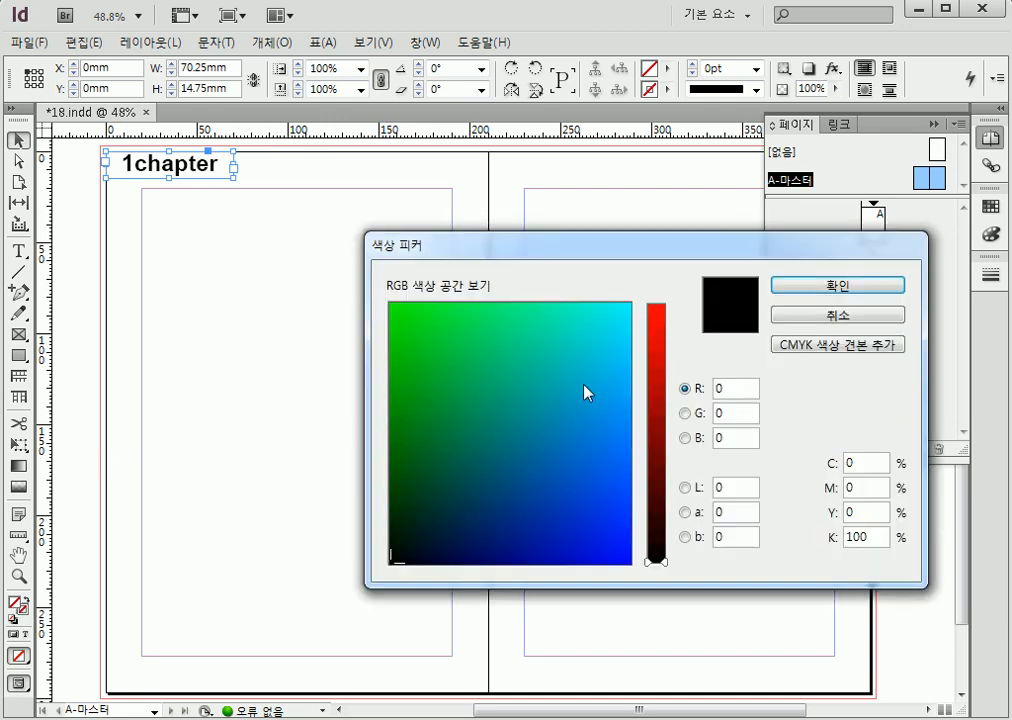
drag(653, 388, 655, 358)
mouse_move(549, 350)
mouse_down()
mouse_move(535, 309)
mouse_move(474, 312)
mouse_up()
drag(657, 354, 657, 314)
mouse_move(518, 320)
mouse_down()
mouse_move(533, 303)
mouse_move(571, 309)
mouse_up()
click(808, 287)
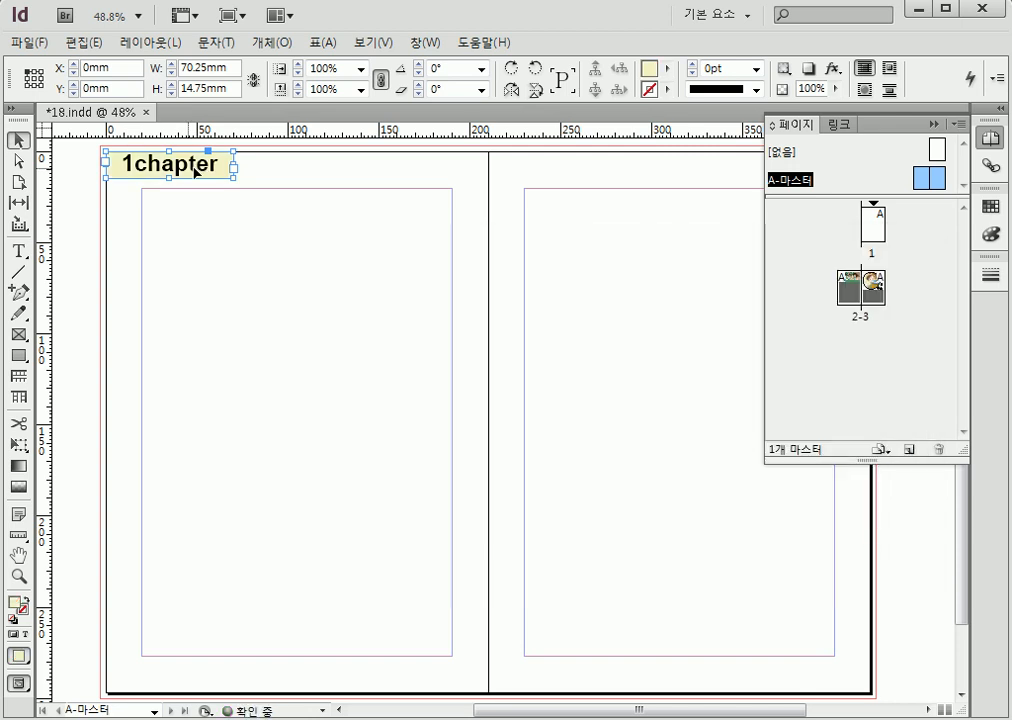
click(194, 217)
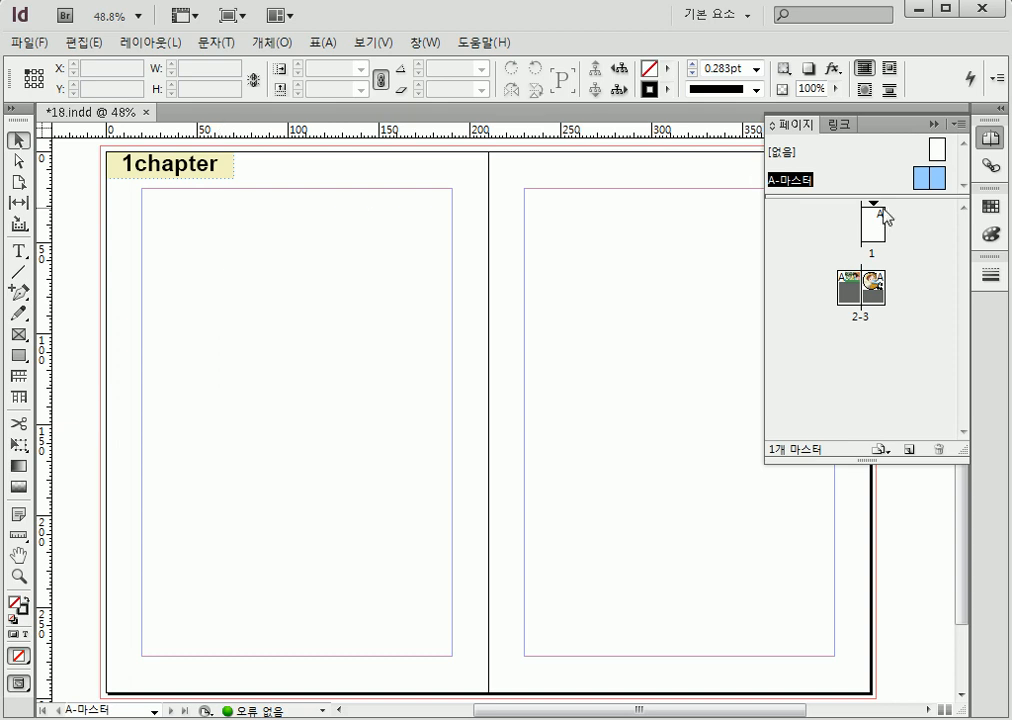
Step: View page 1 and the 2-3 spread to check where the master's "1chapter" heading appears
click(932, 230)
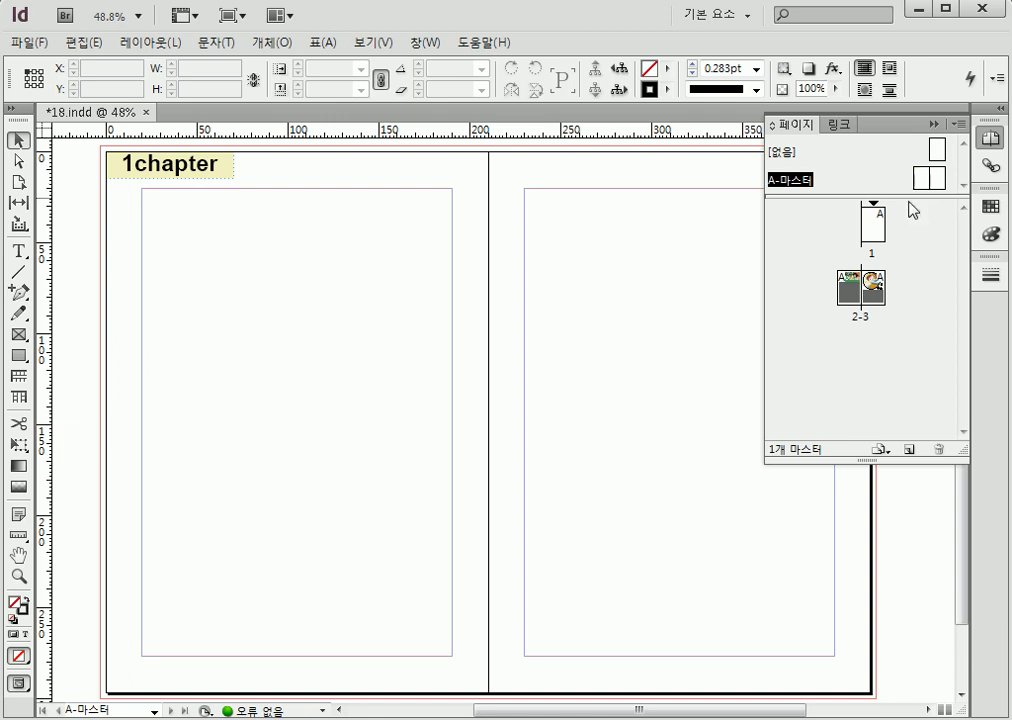
drag(880, 220, 881, 220)
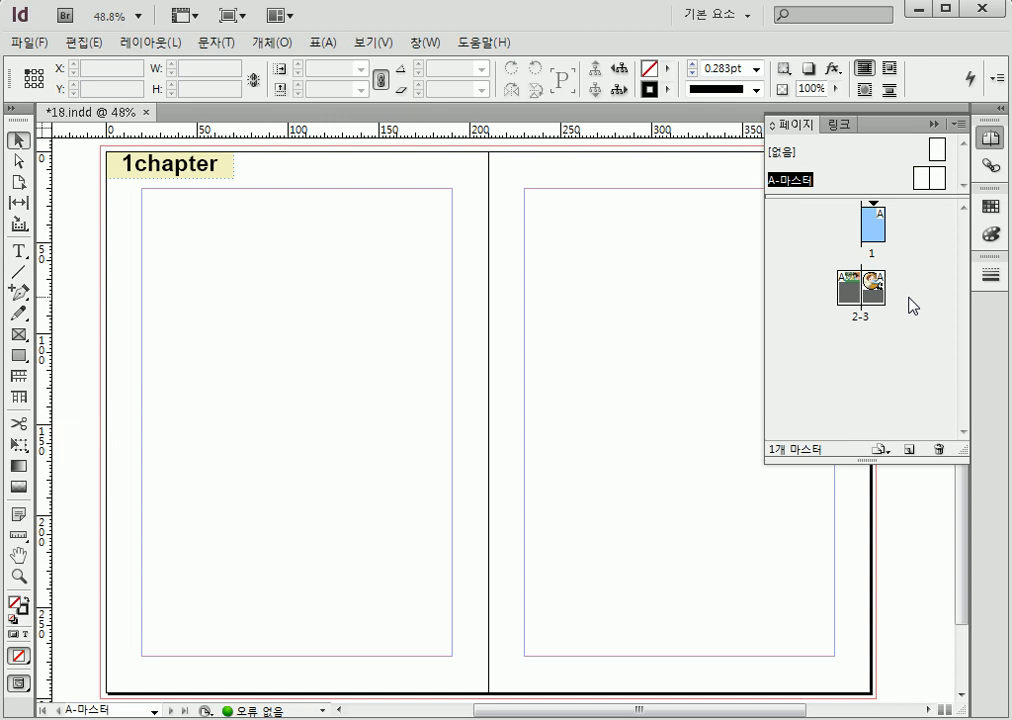
double_click(876, 228)
drag(713, 305, 515, 343)
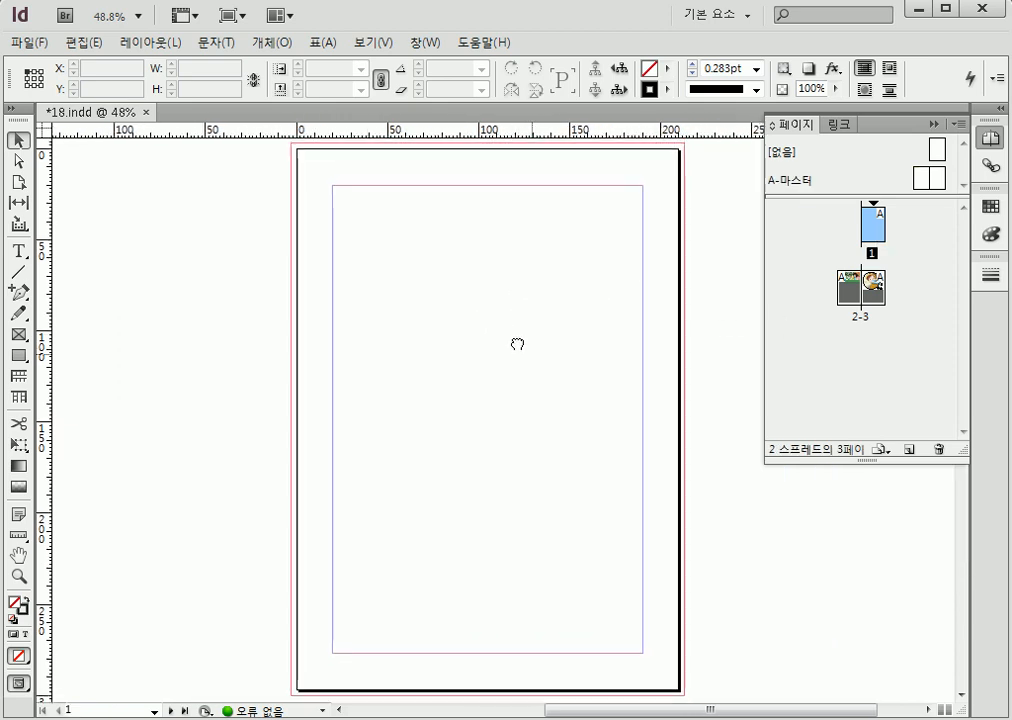
double_click(850, 292)
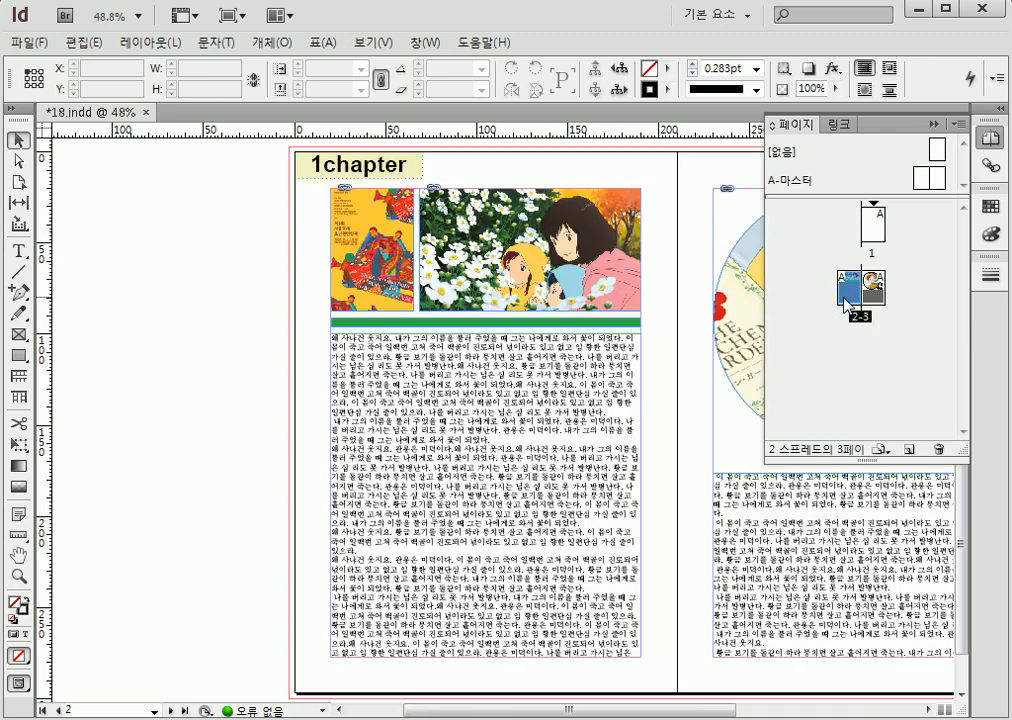
drag(672, 242, 459, 257)
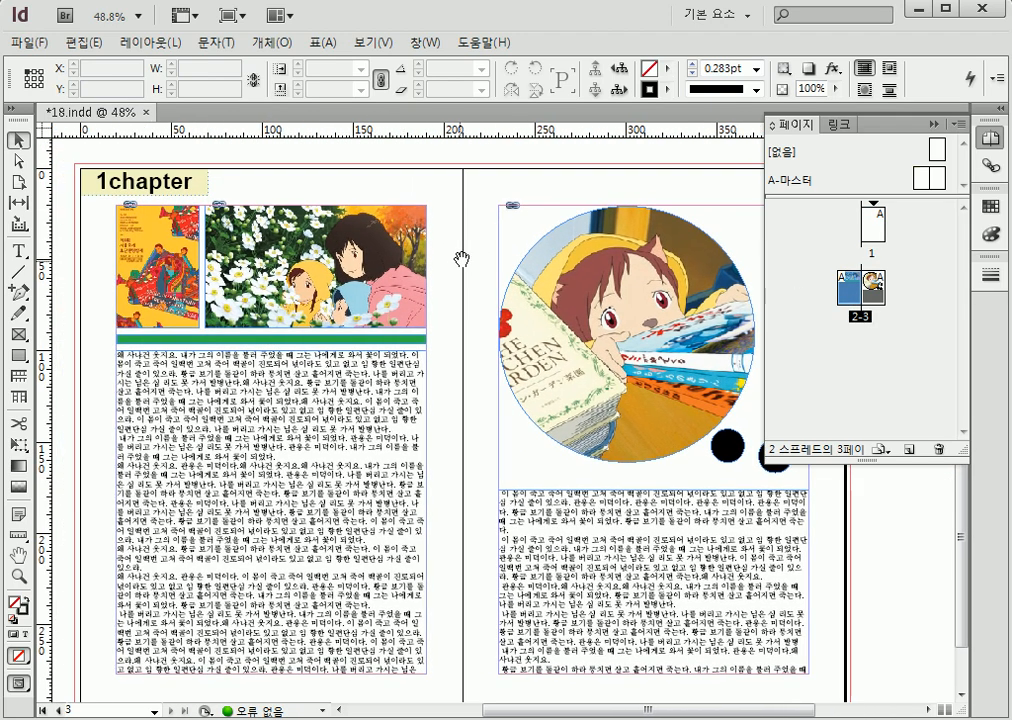
Step: Return to the A-Master spread and copy the "1chapter" frame to the right master page's upper-right corner
click(920, 182)
double_click(921, 188)
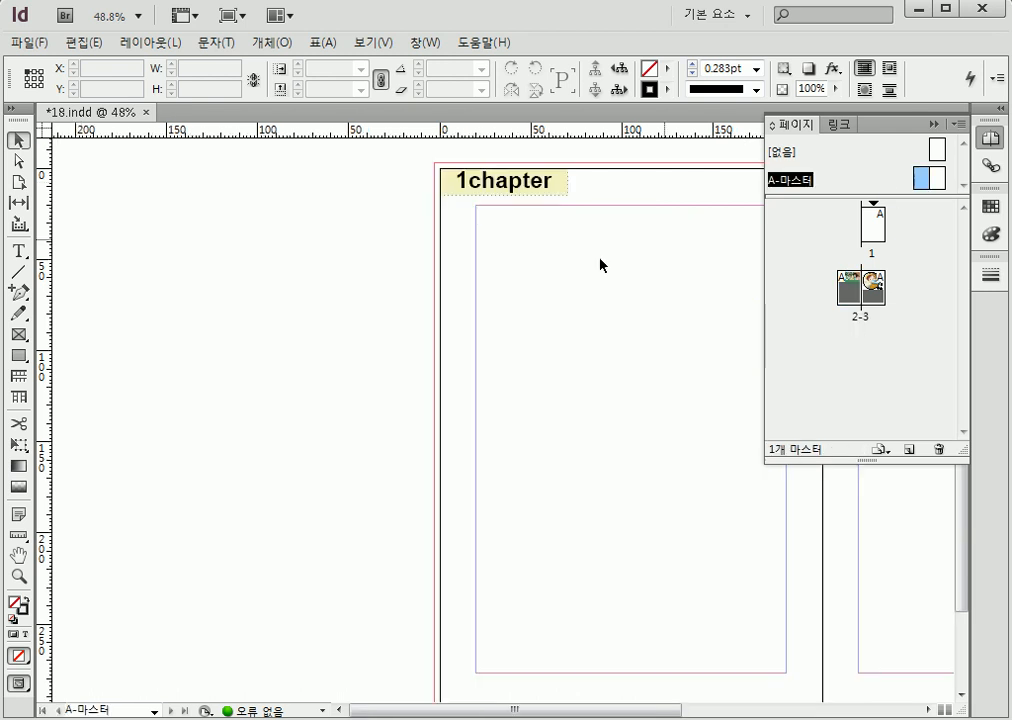
drag(684, 269, 348, 266)
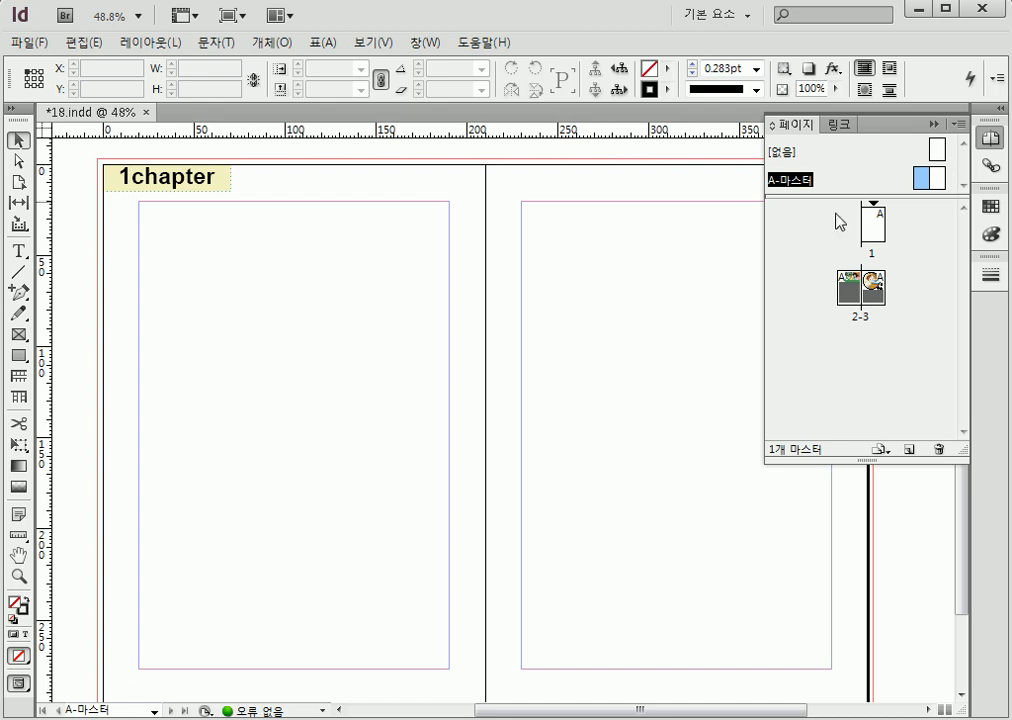
click(876, 244)
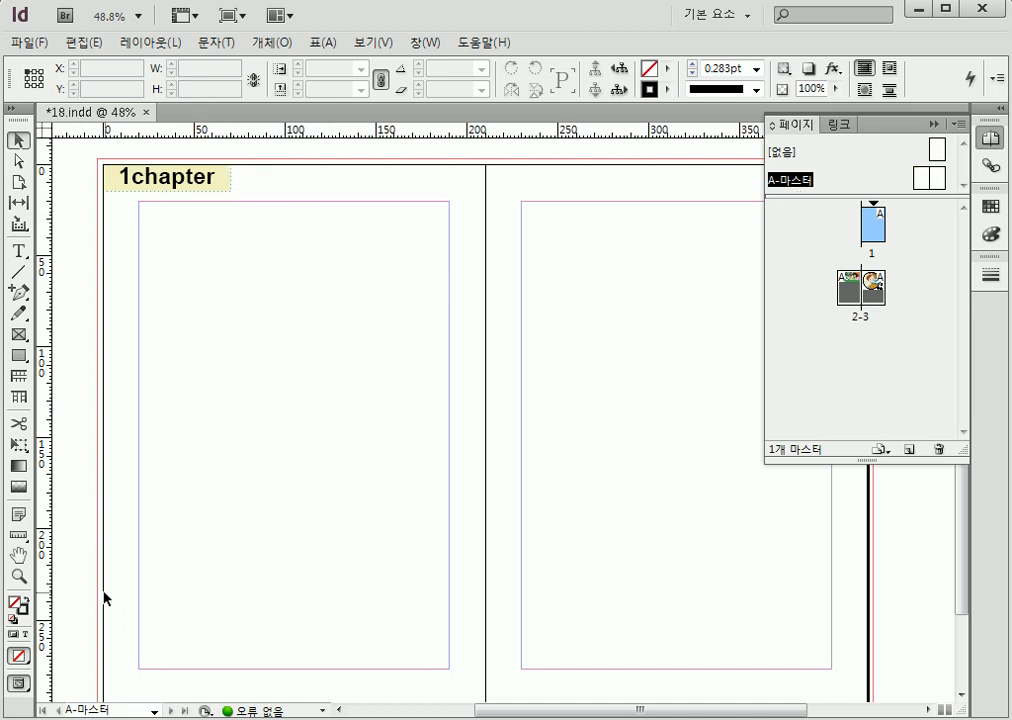
click(18, 357)
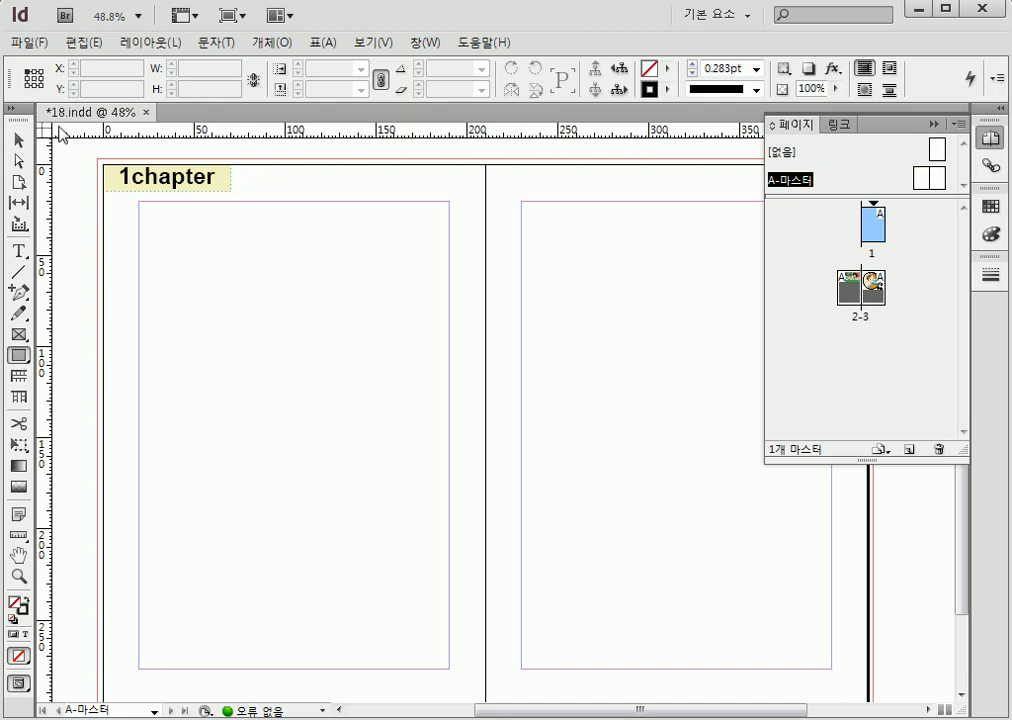
click(18, 140)
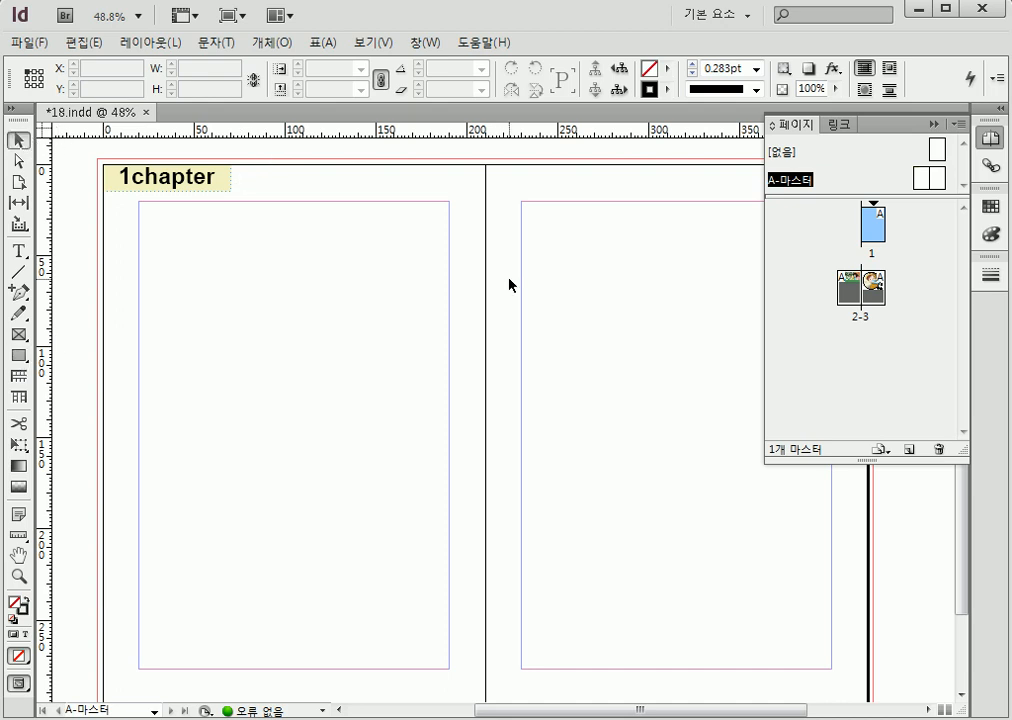
drag(481, 320, 409, 312)
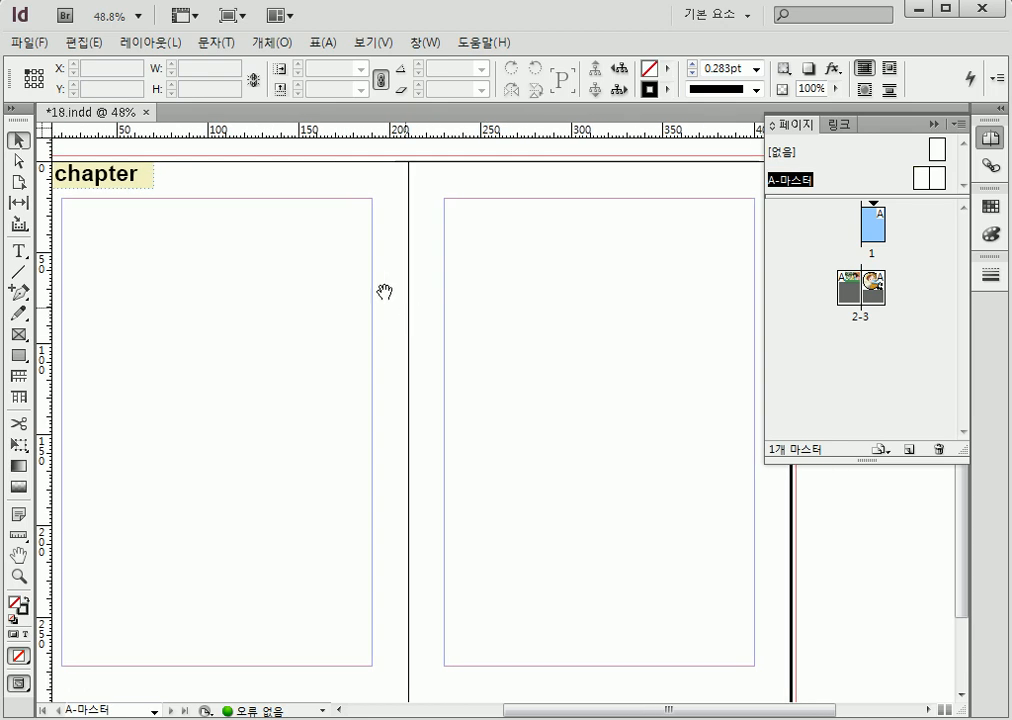
click(934, 124)
drag(181, 160, 736, 182)
click(479, 289)
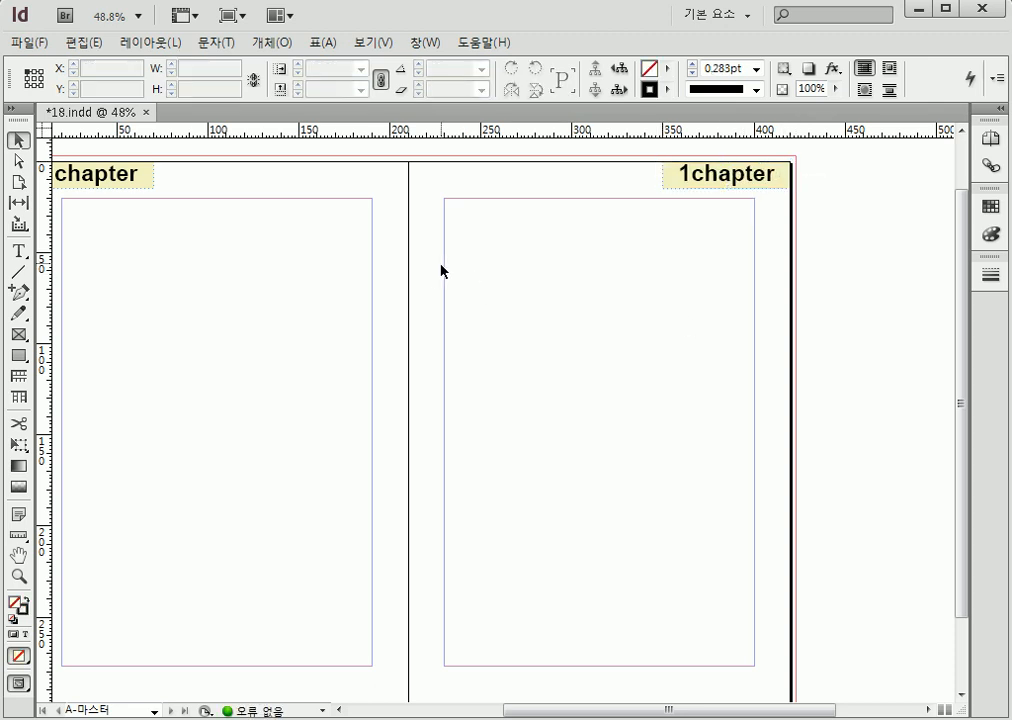
drag(379, 269, 459, 262)
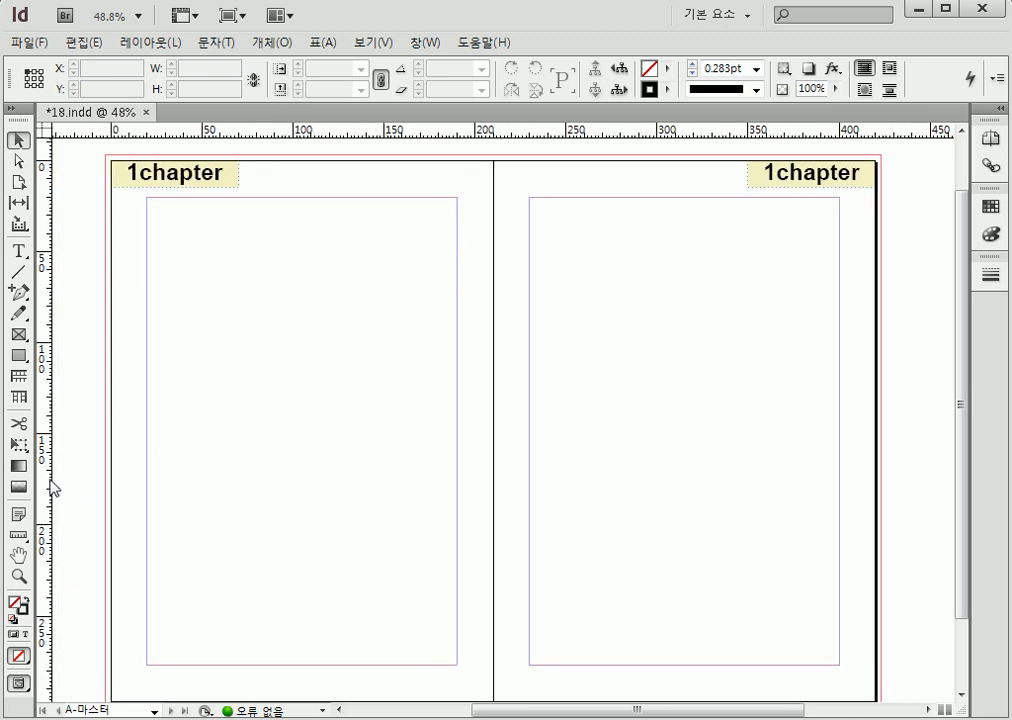
Step: Draw a black, strokeless rectangle about 280 × 4 mm along the master spread's top edge between the two "1chapter" frames
click(18, 355)
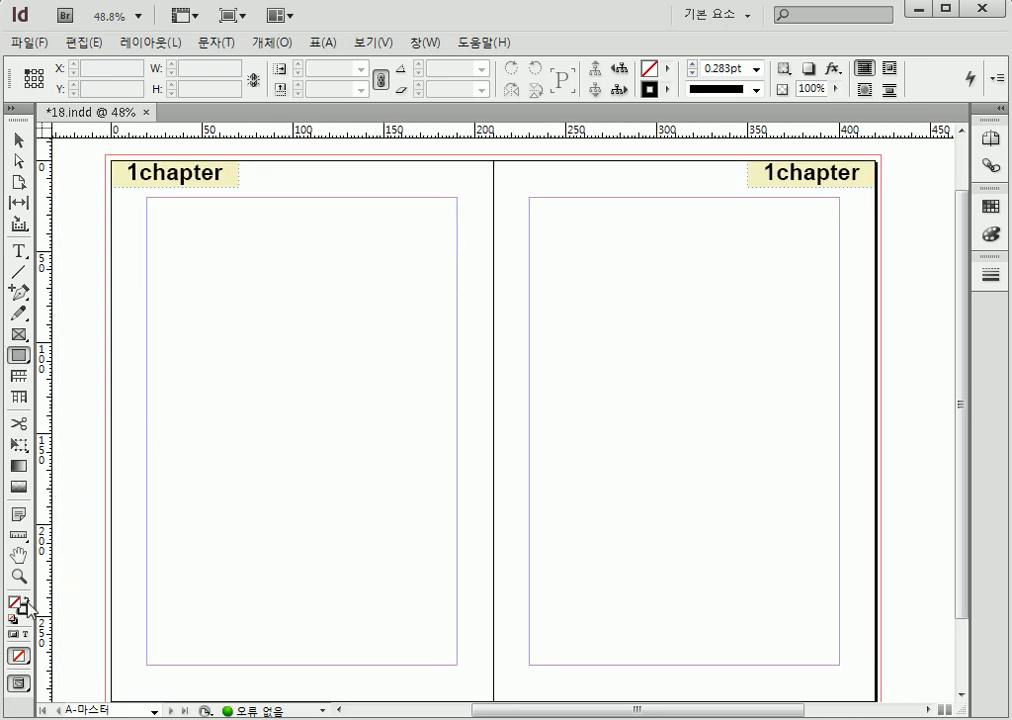
key(shift+x)
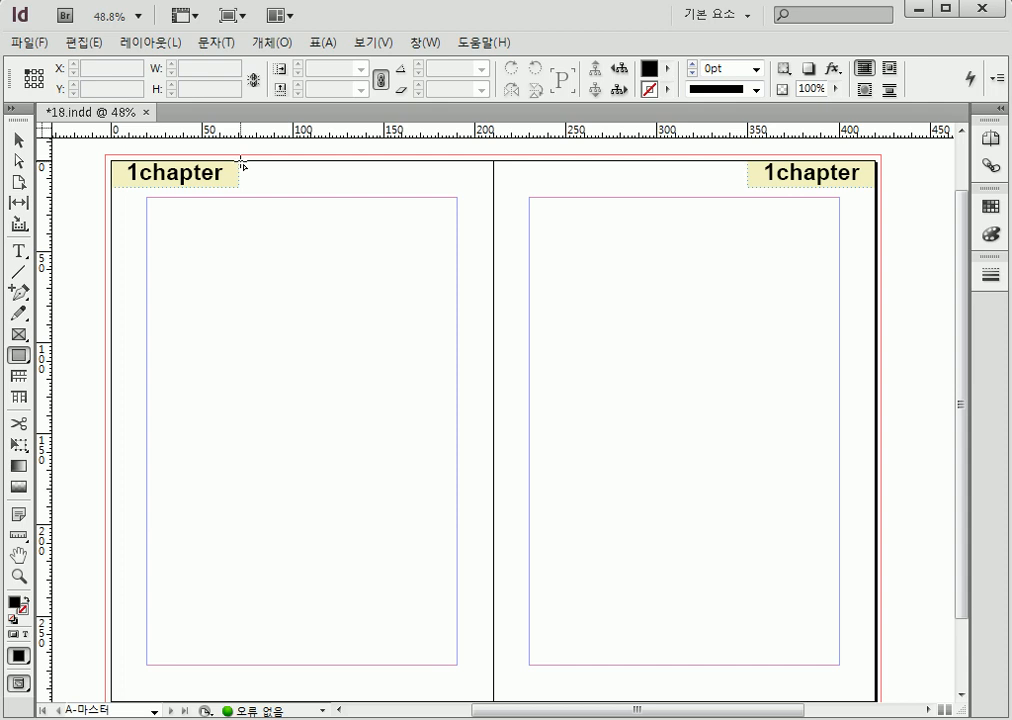
drag(240, 161, 750, 166)
key(v)
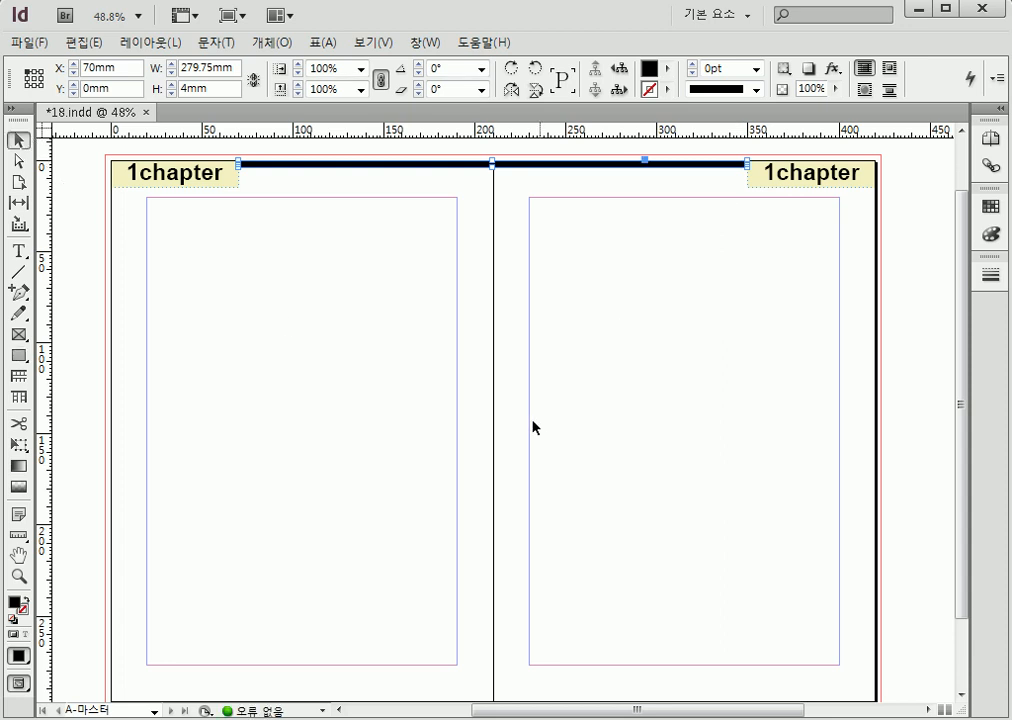
click(518, 349)
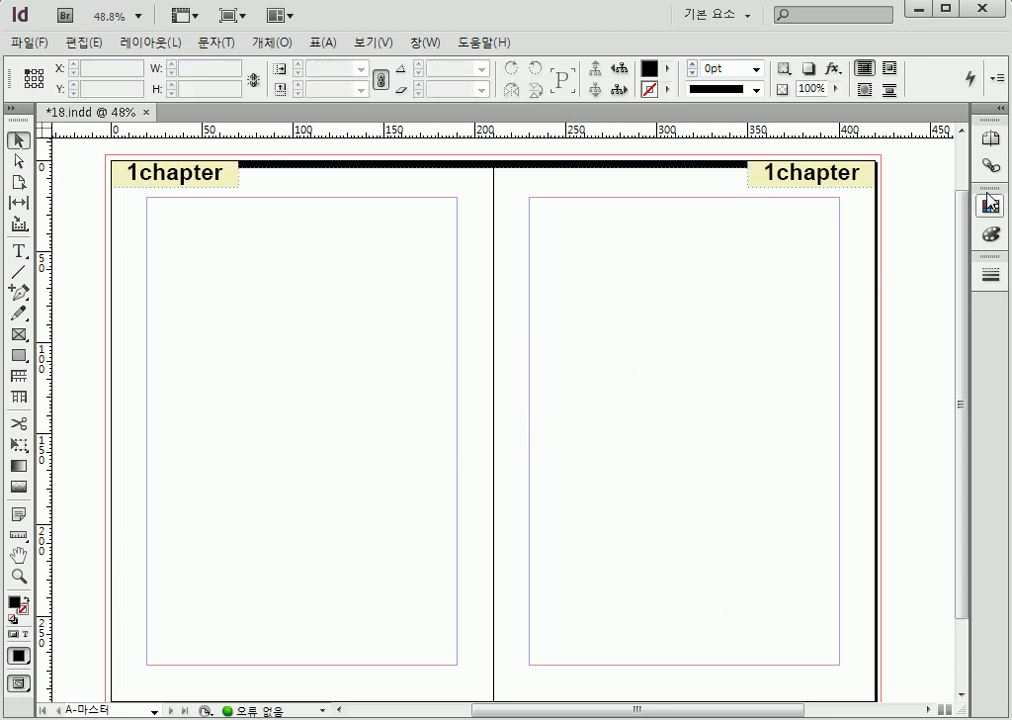
Step: View the 2-3 spread with its master heading and bar, and try selecting the "1chapter" frame there
click(991, 138)
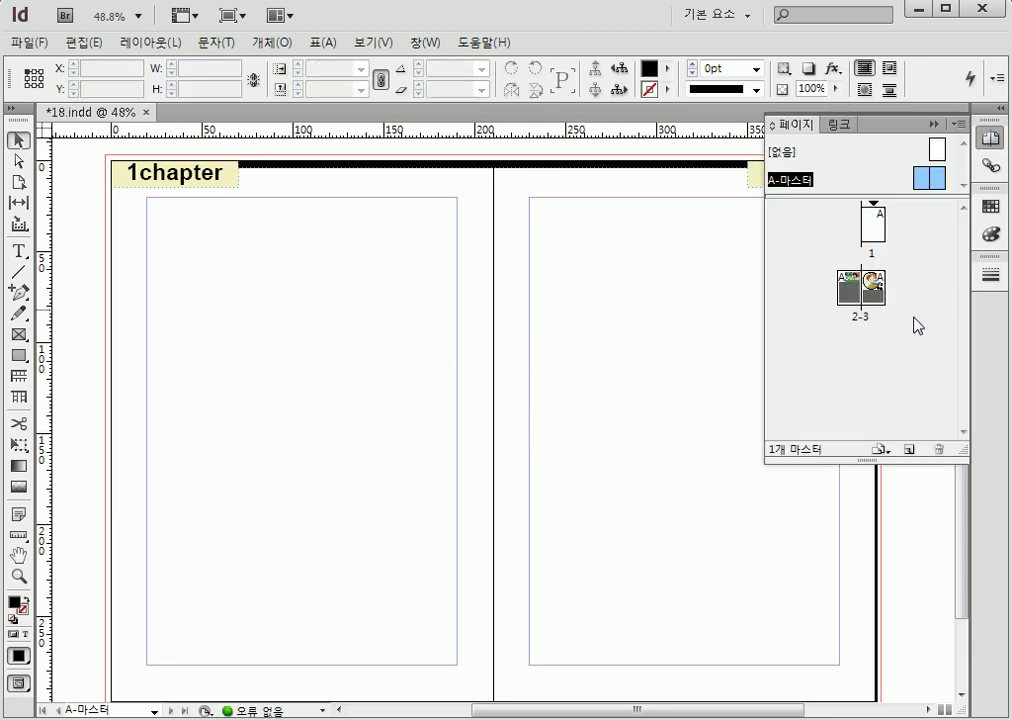
double_click(860, 288)
drag(537, 297, 268, 295)
drag(486, 310, 555, 287)
drag(395, 260, 396, 269)
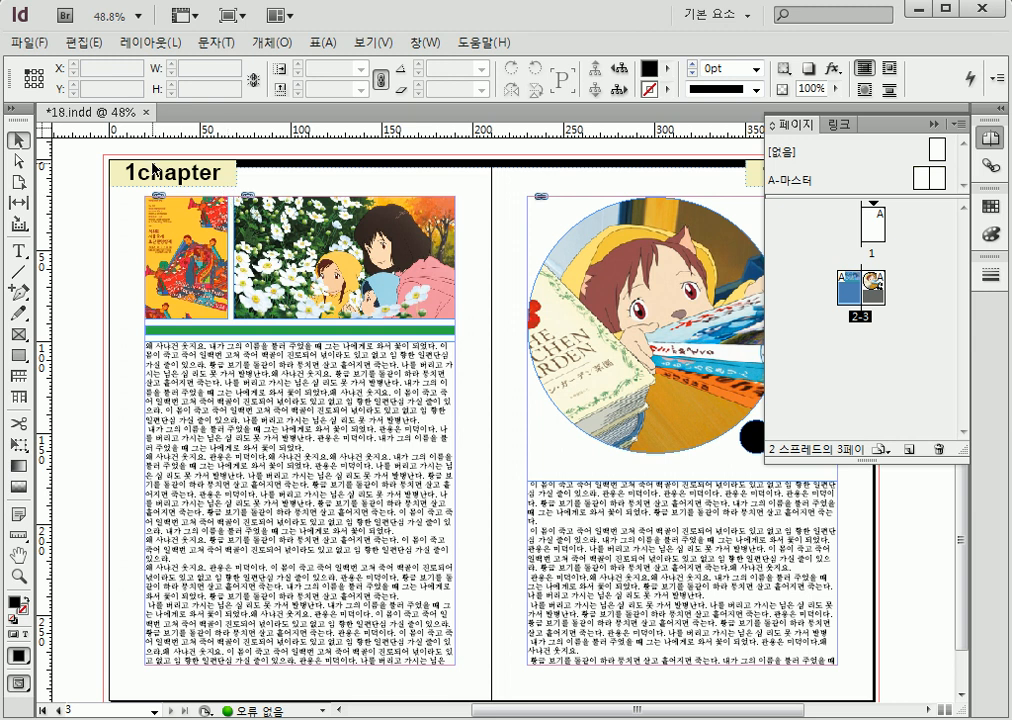
drag(138, 156, 84, 210)
click(86, 226)
Step: Display the A-Master spread and open its master options
click(790, 192)
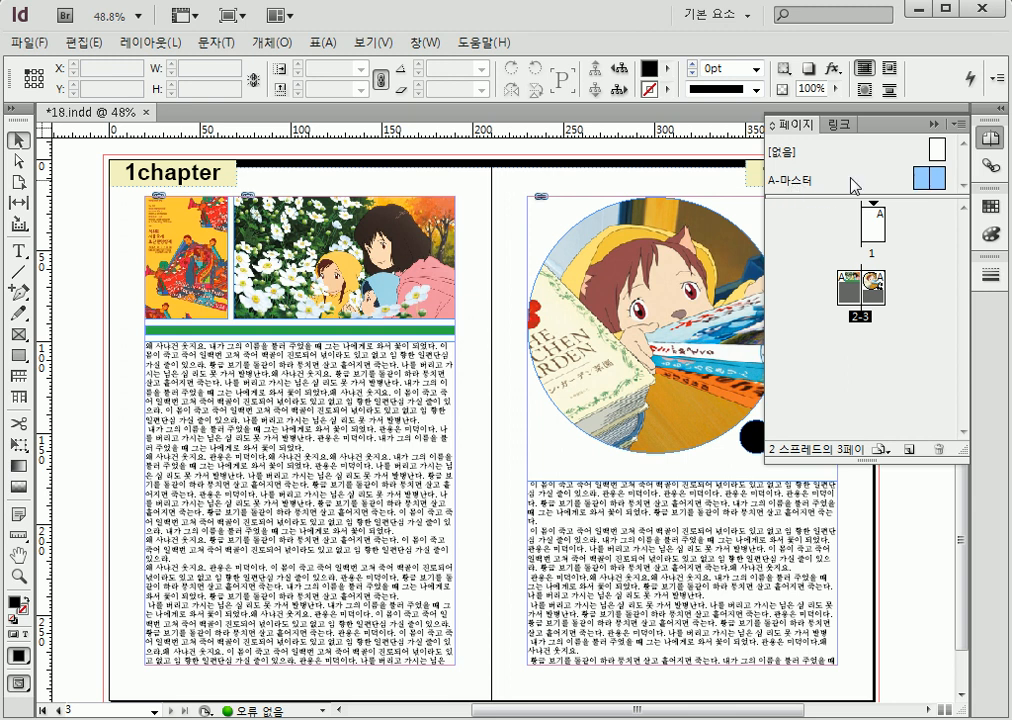
double_click(904, 182)
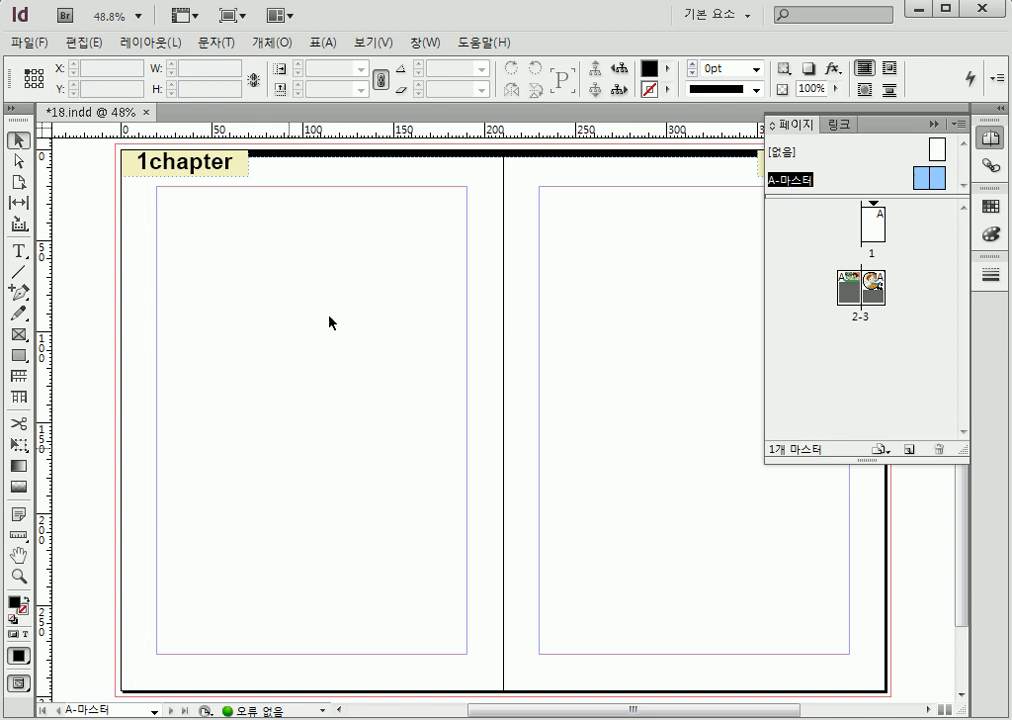
right_click(792, 186)
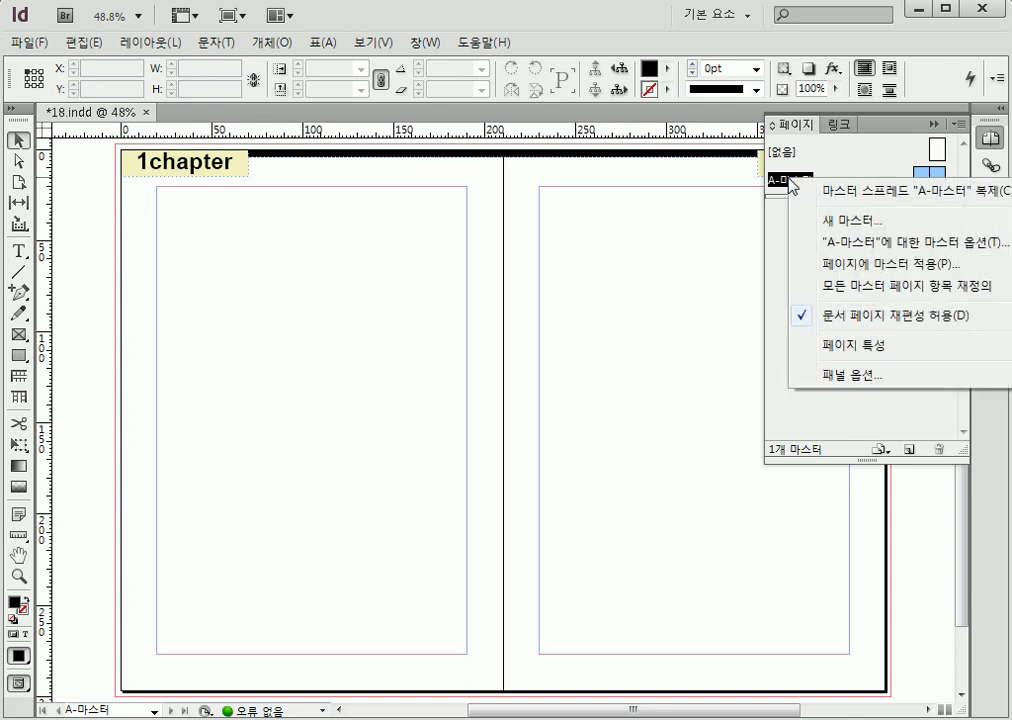
click(908, 252)
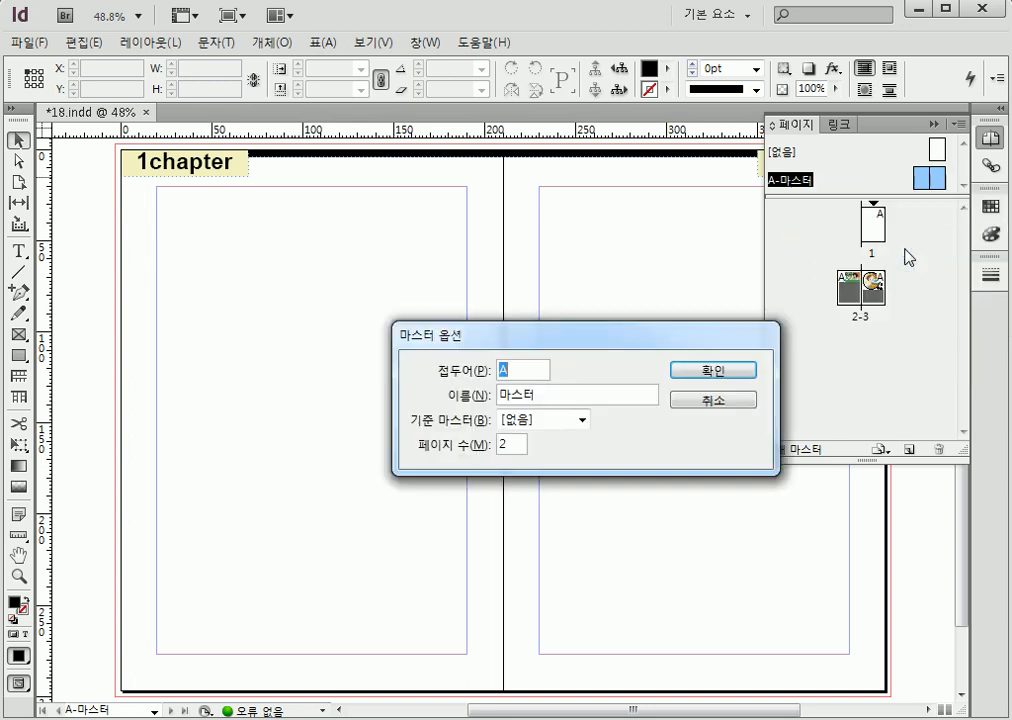
drag(698, 334, 564, 273)
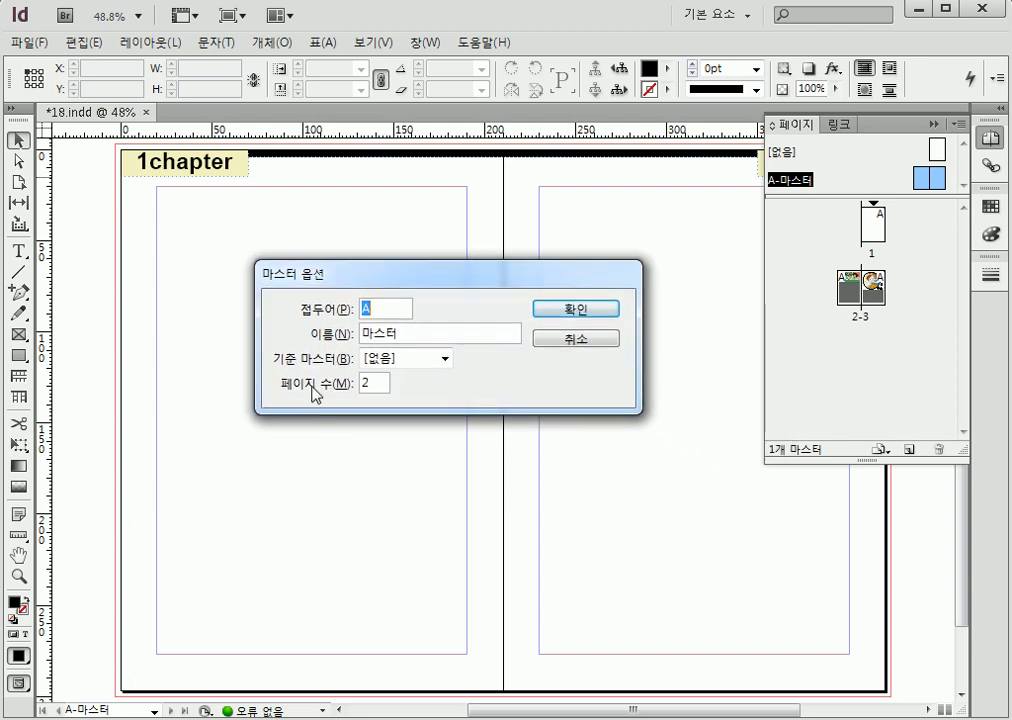
drag(404, 336, 332, 336)
click(417, 341)
click(375, 310)
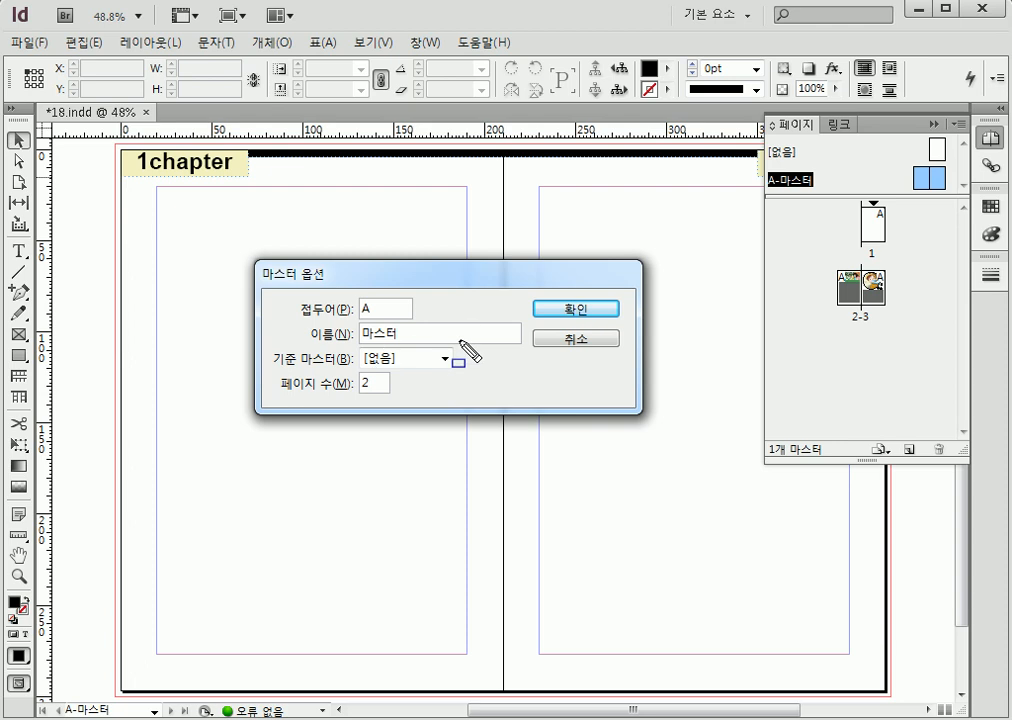
drag(874, 270, 887, 285)
drag(872, 206, 886, 222)
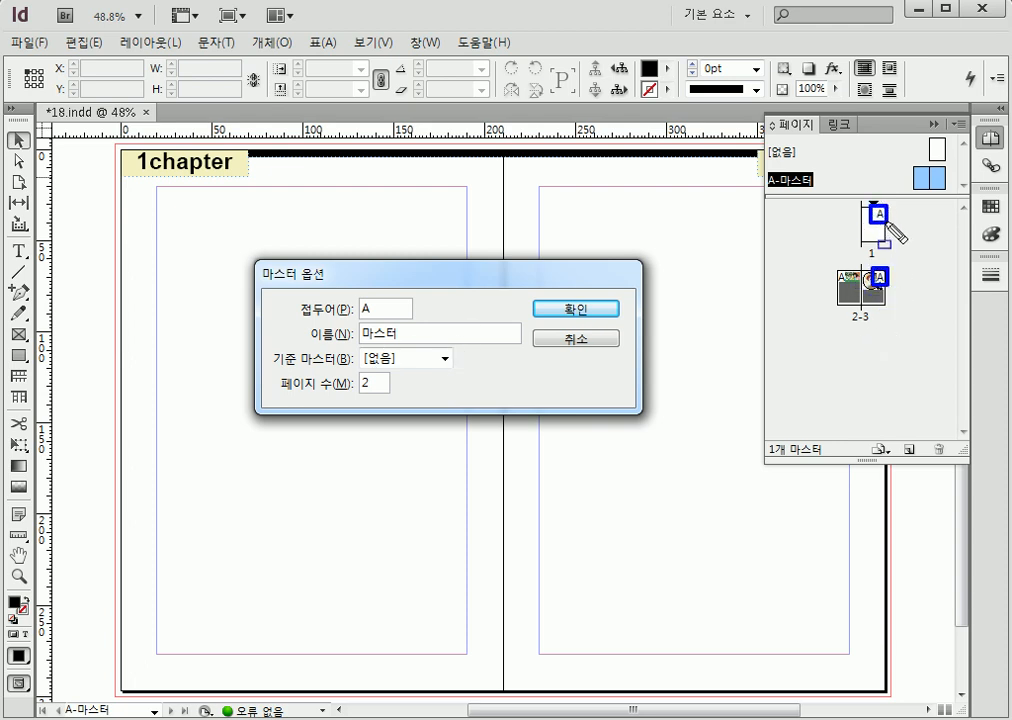
drag(833, 267, 849, 283)
mouse_move(356, 346)
mouse_down()
mouse_move(372, 325)
mouse_move(463, 322)
mouse_up()
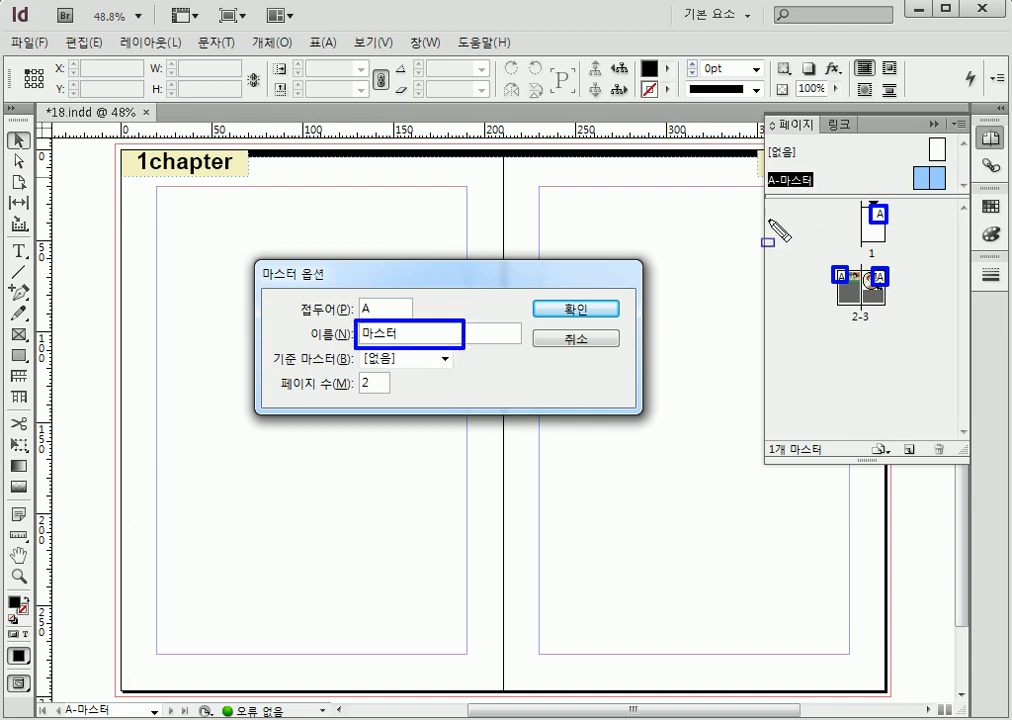
key(Escape)
Step: Set the master's prefix to 1 and its name to 챕터_마스터
click(426, 333)
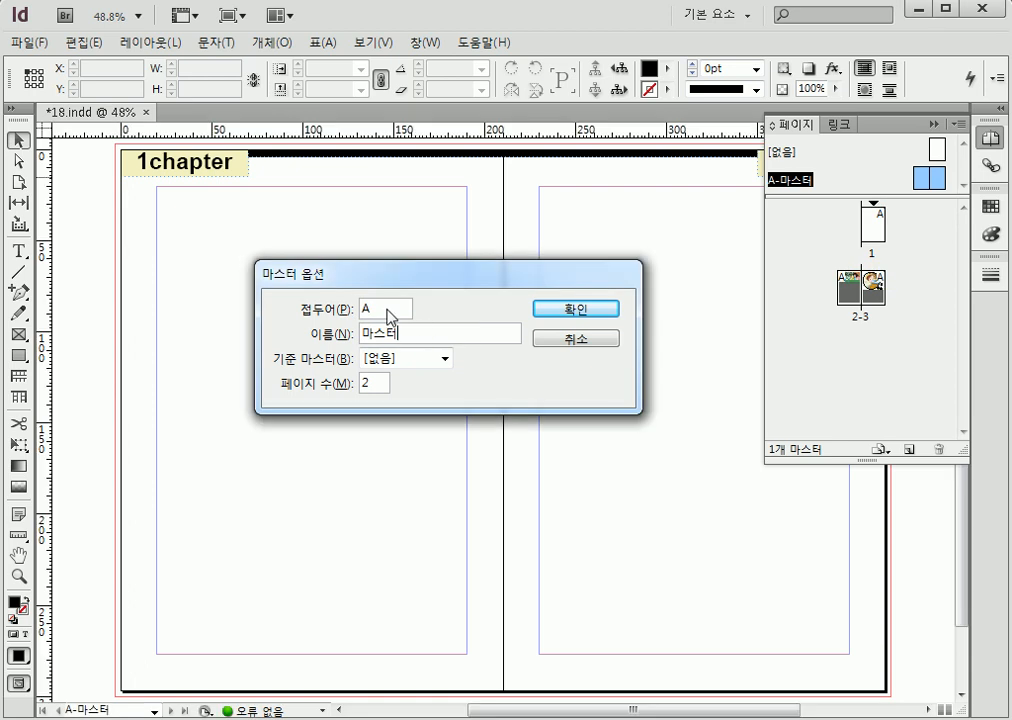
double_click(388, 315)
text(1coq)
key(BackSpace)
key(BackSpace)
key(BackSpace)
text(챕터)
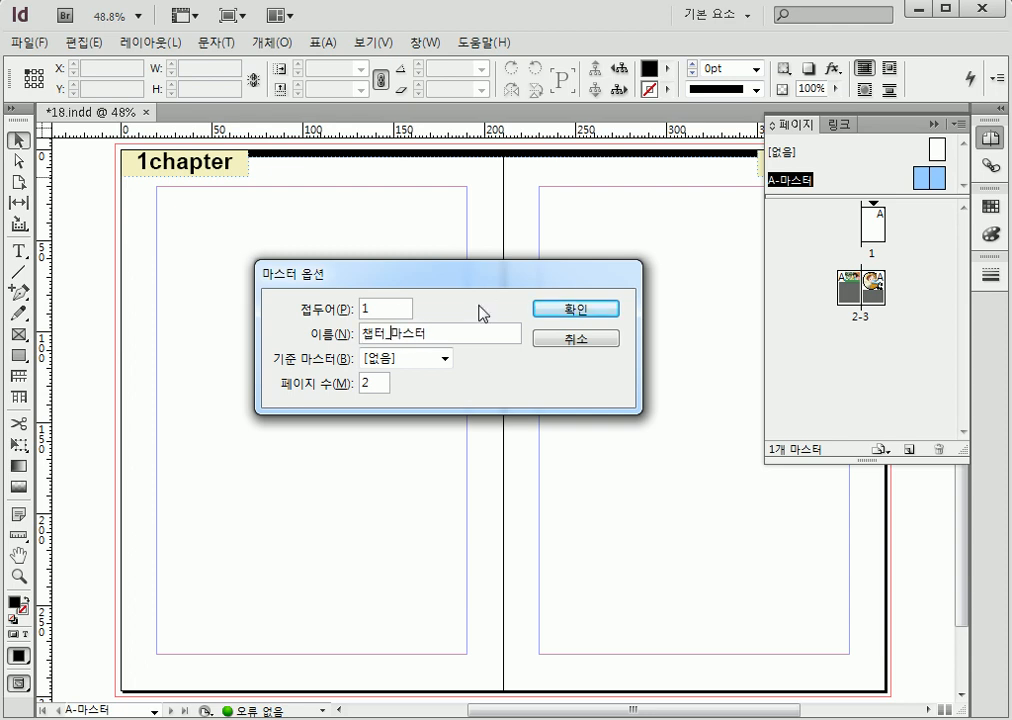
click(577, 312)
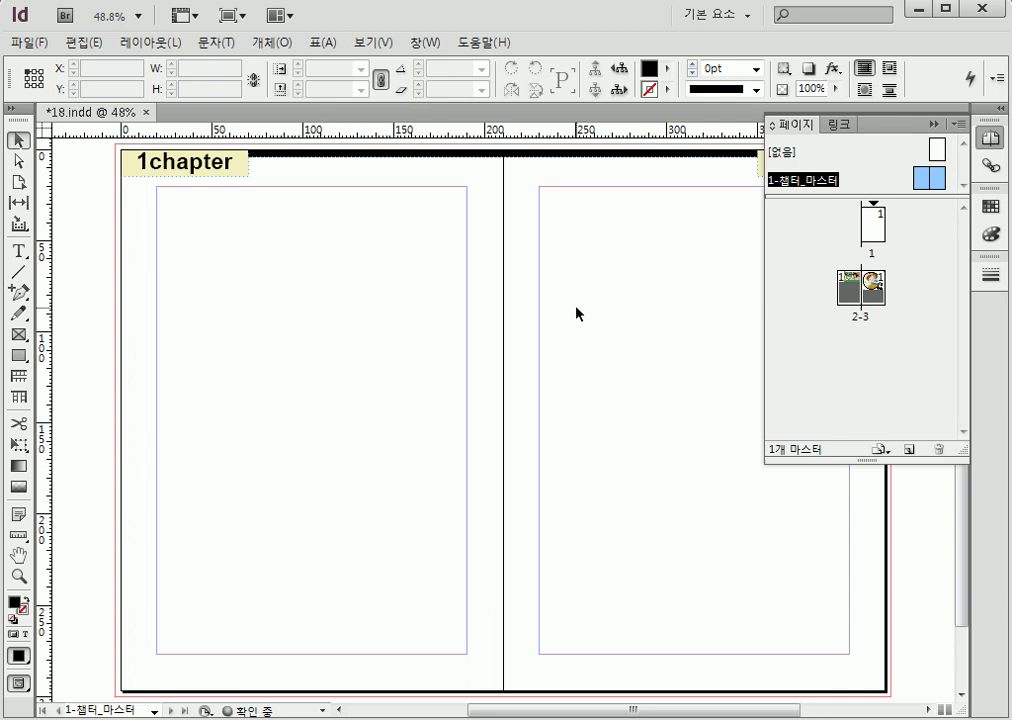
Step: Insert a new page directly after page 2
click(881, 168)
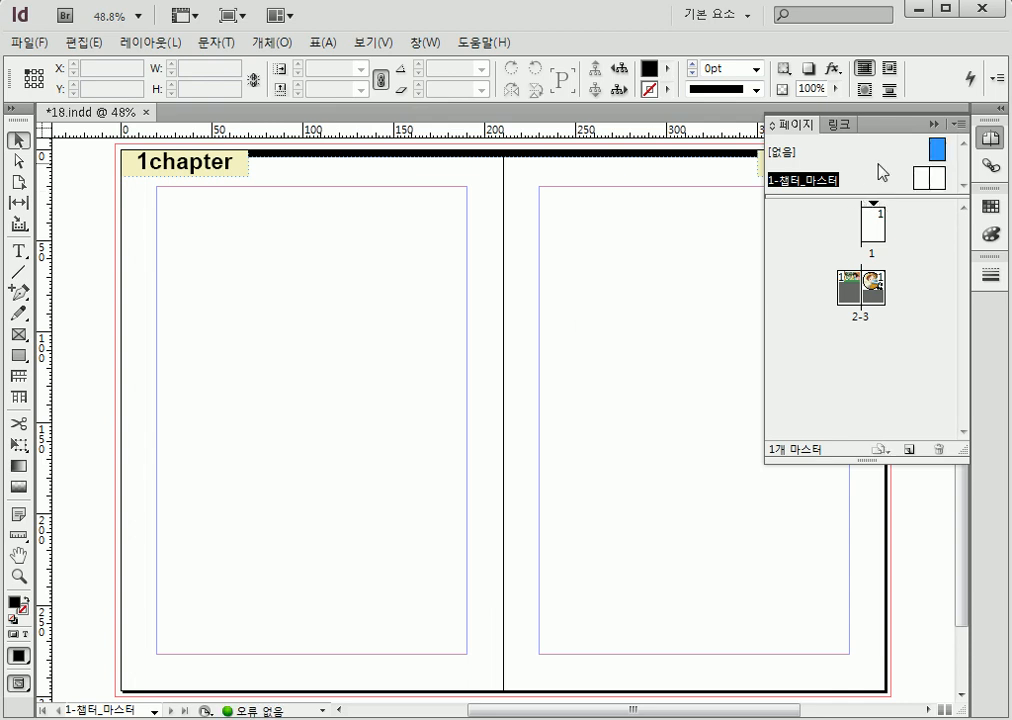
click(880, 173)
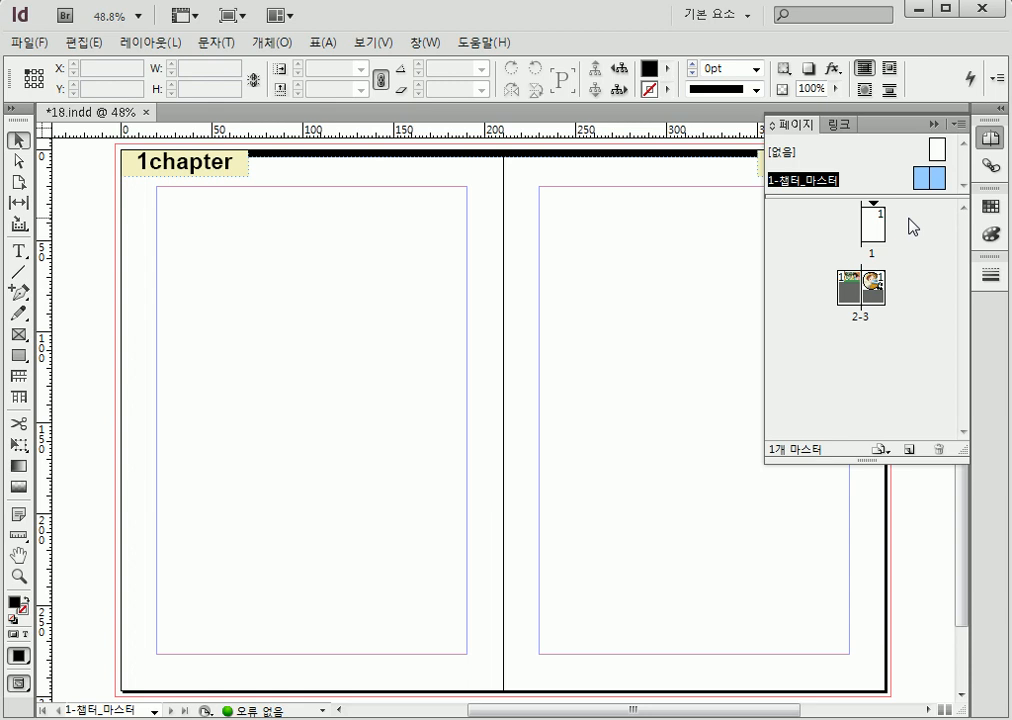
click(922, 358)
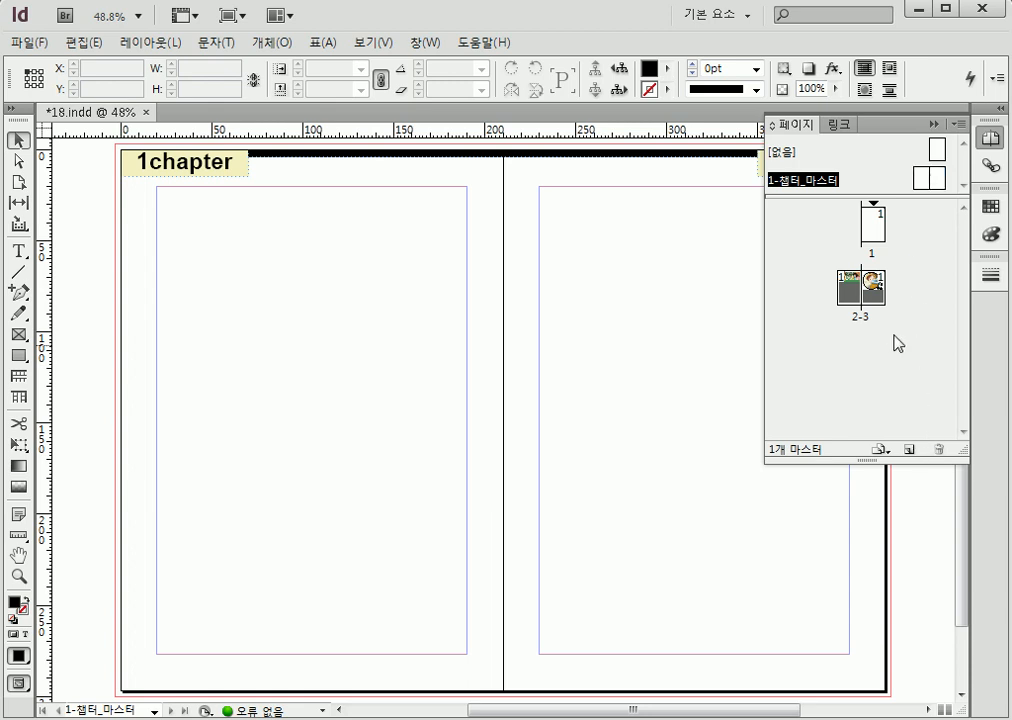
click(873, 290)
click(848, 290)
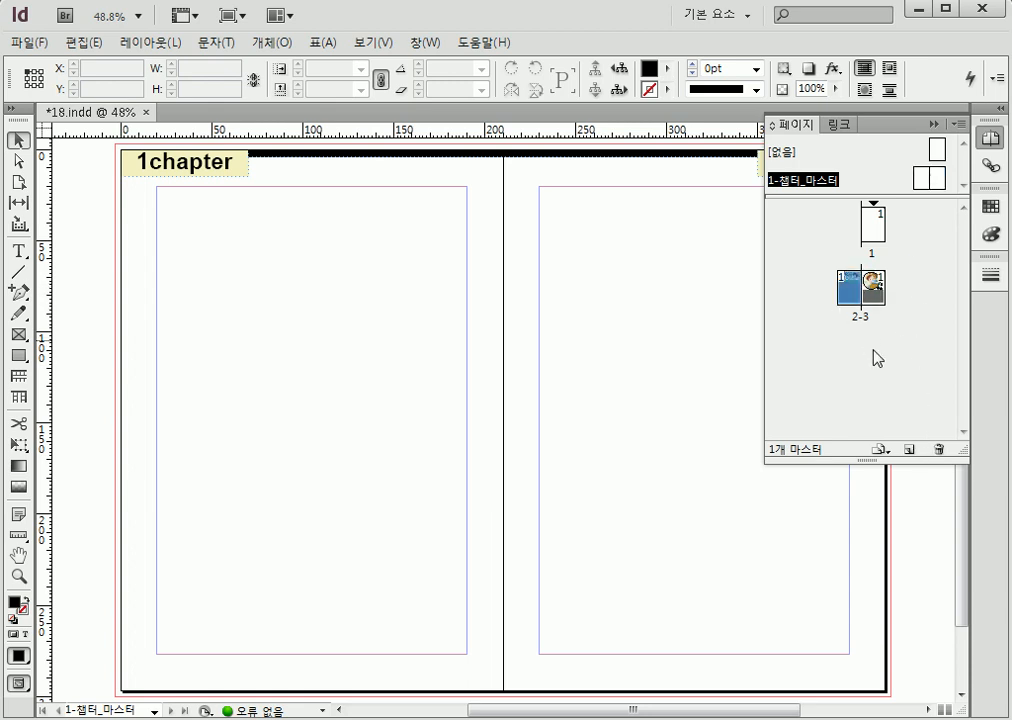
click(911, 449)
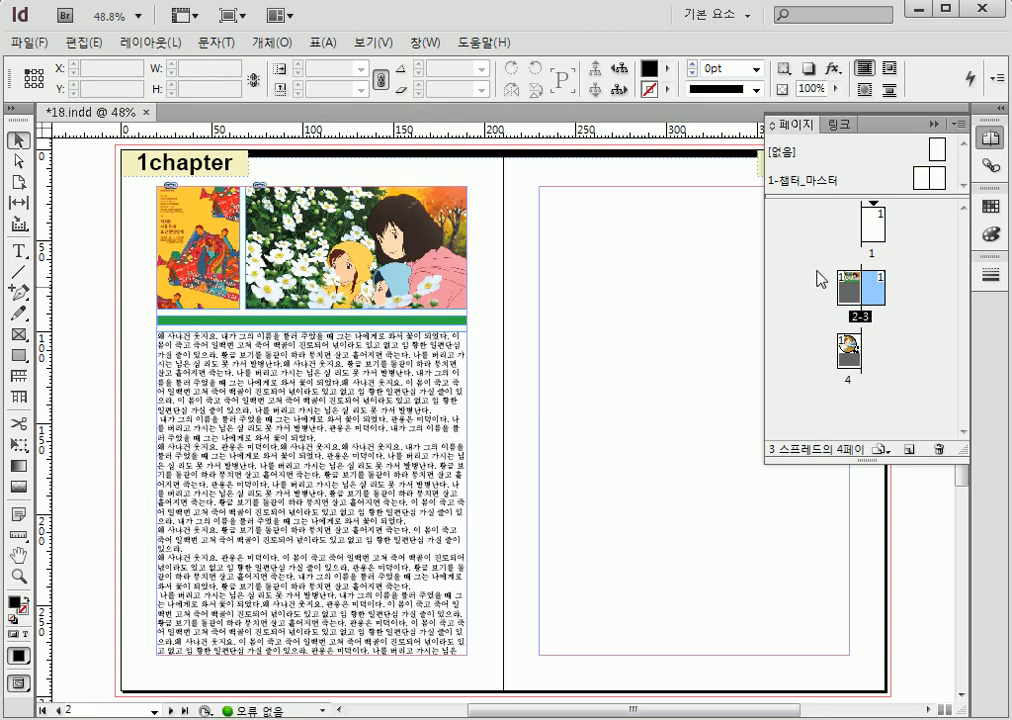
Step: Undo the page insertion and add two new blank master spreads, A-마스터 and B-마스터
key(ctrl+z)
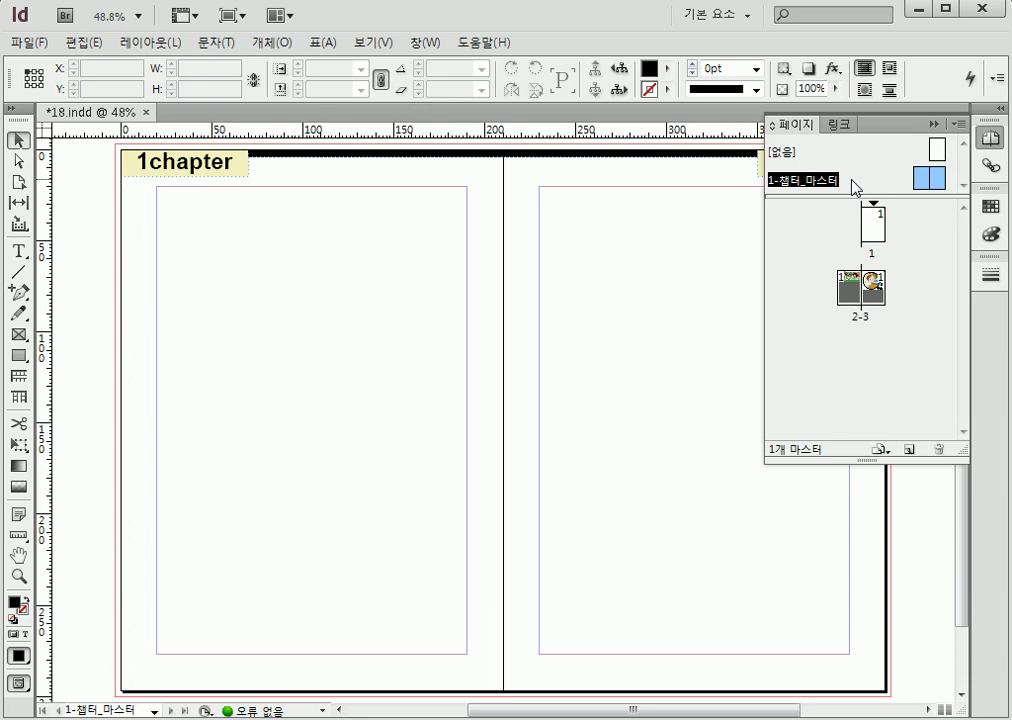
click(909, 450)
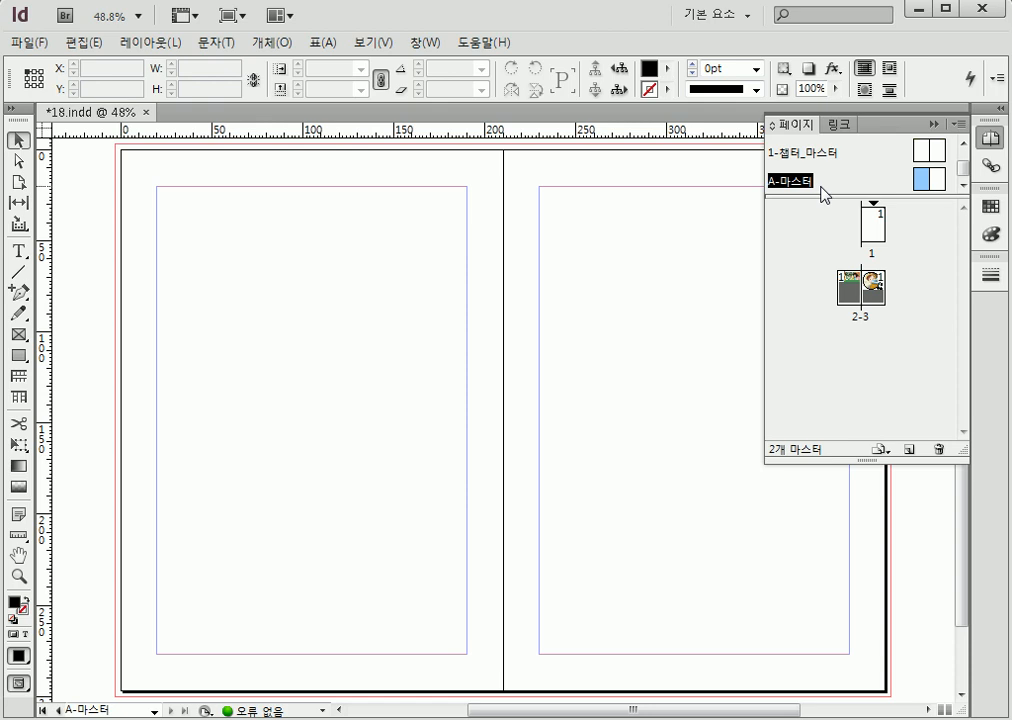
click(906, 449)
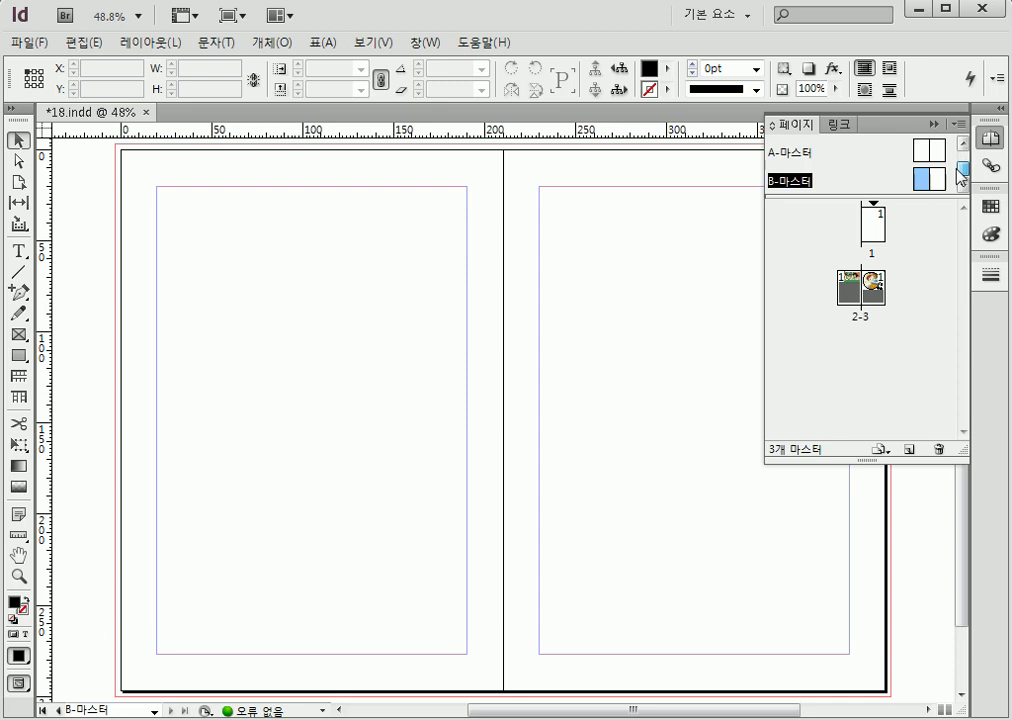
Step: Enlarge the masters area so all masters are listed, and display the A-마스터 spread for editing
scroll(862, 176, up, 2)
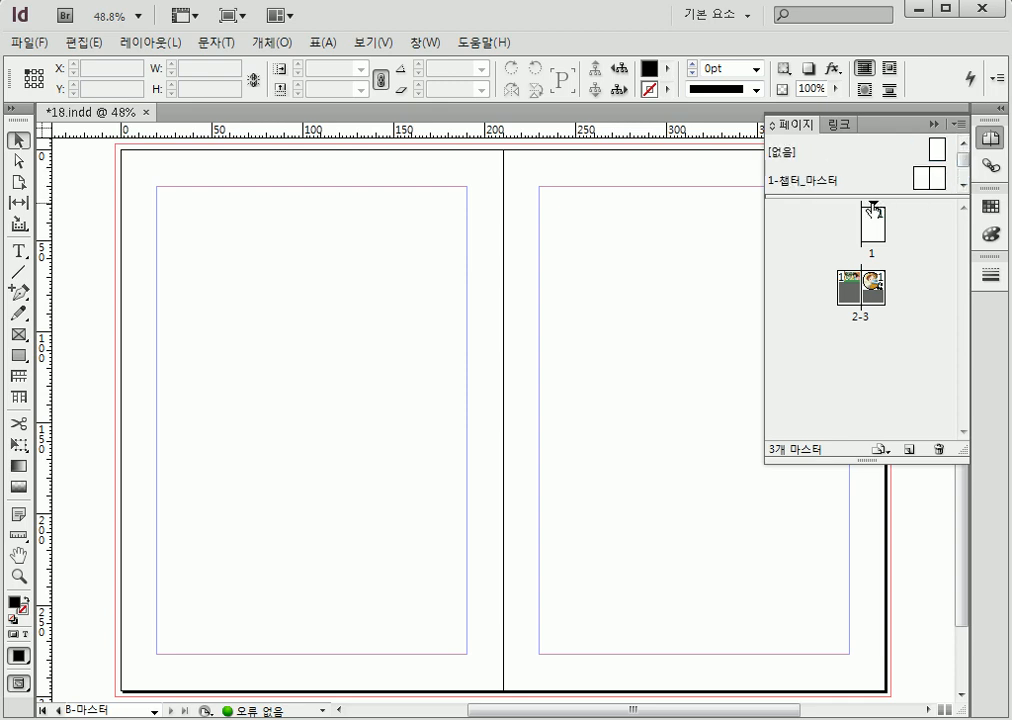
drag(872, 197, 888, 318)
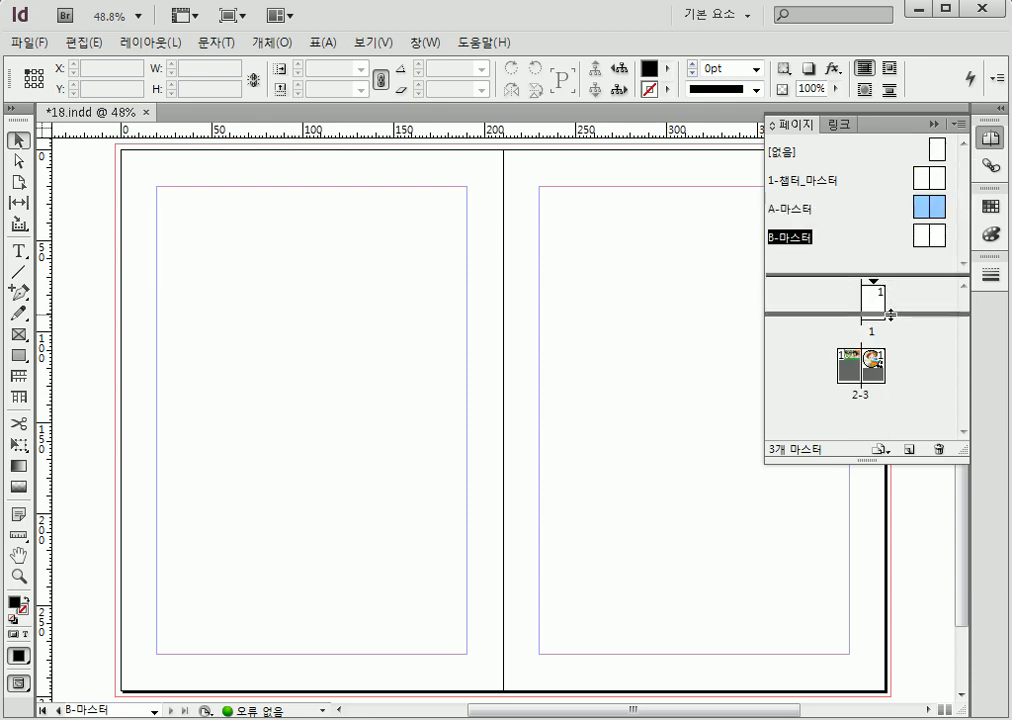
click(922, 187)
click(920, 207)
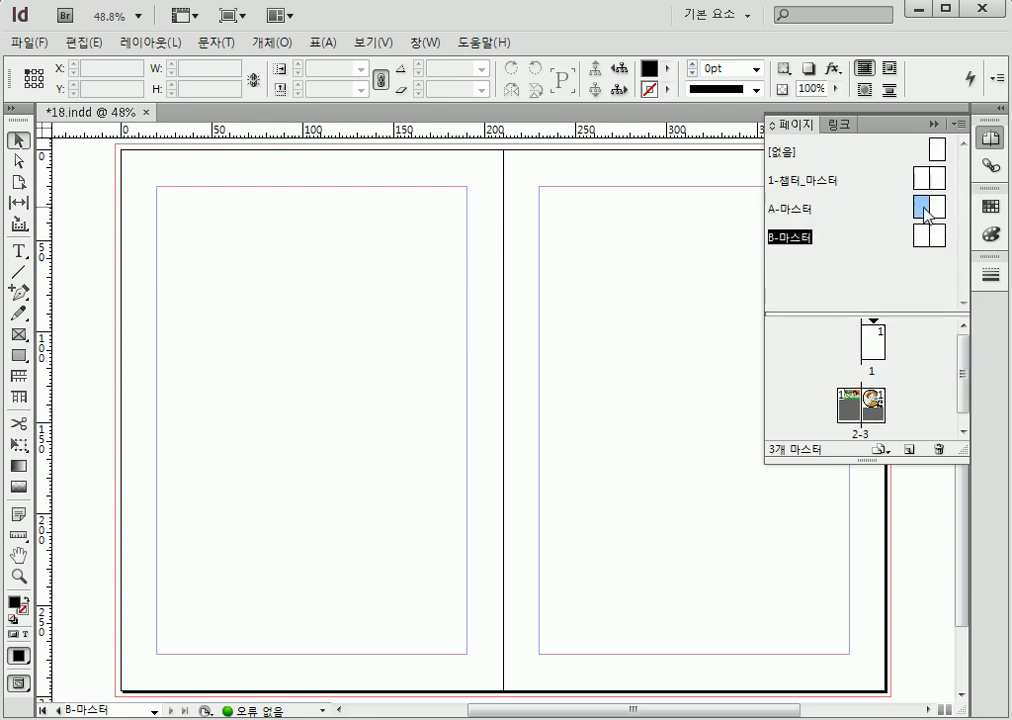
double_click(919, 212)
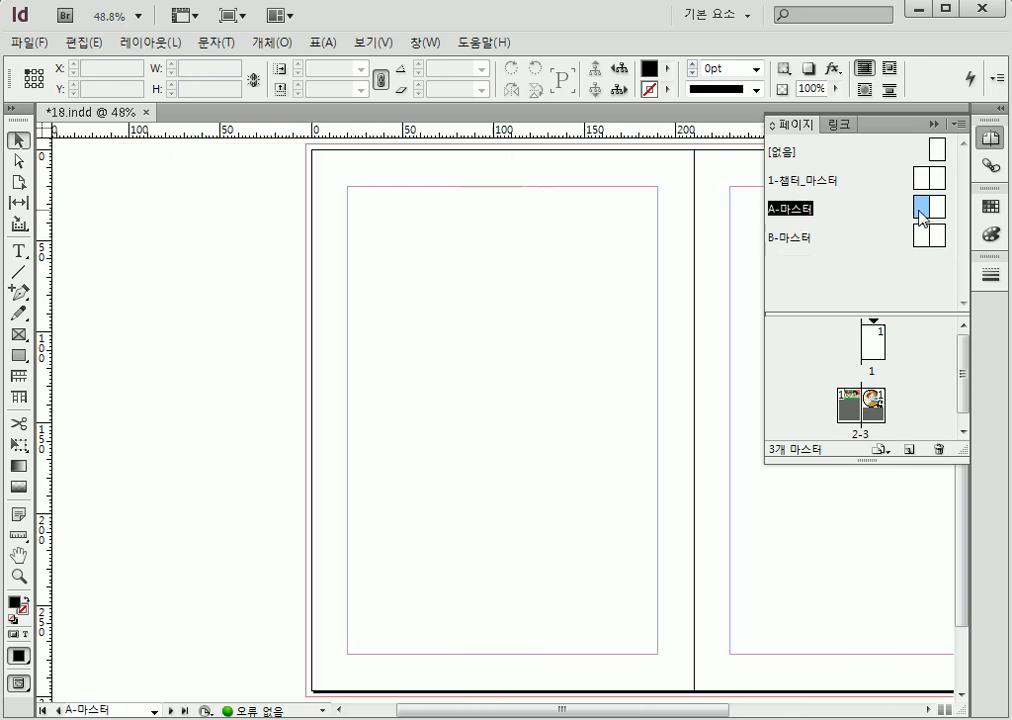
key(space)
drag(563, 341, 392, 344)
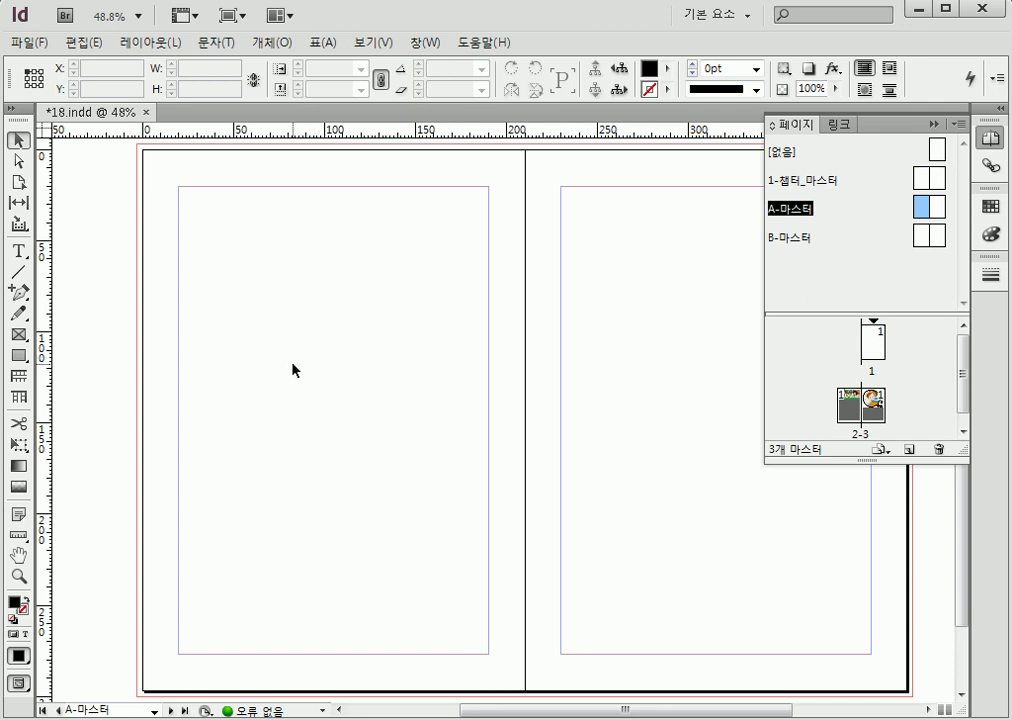
click(18, 355)
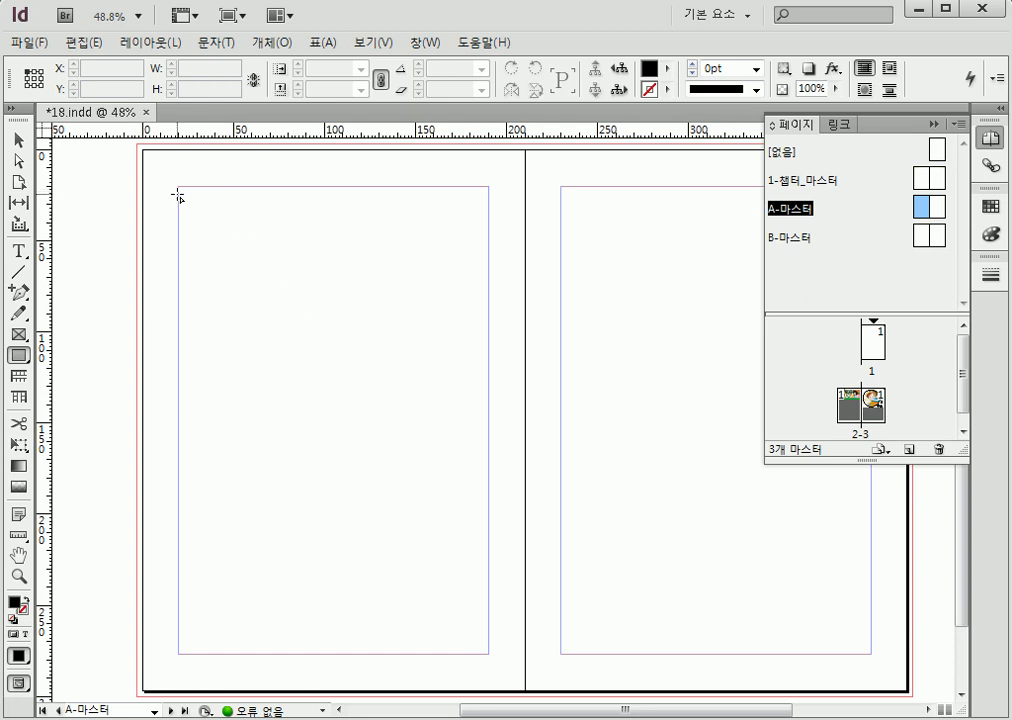
drag(178, 187, 334, 394)
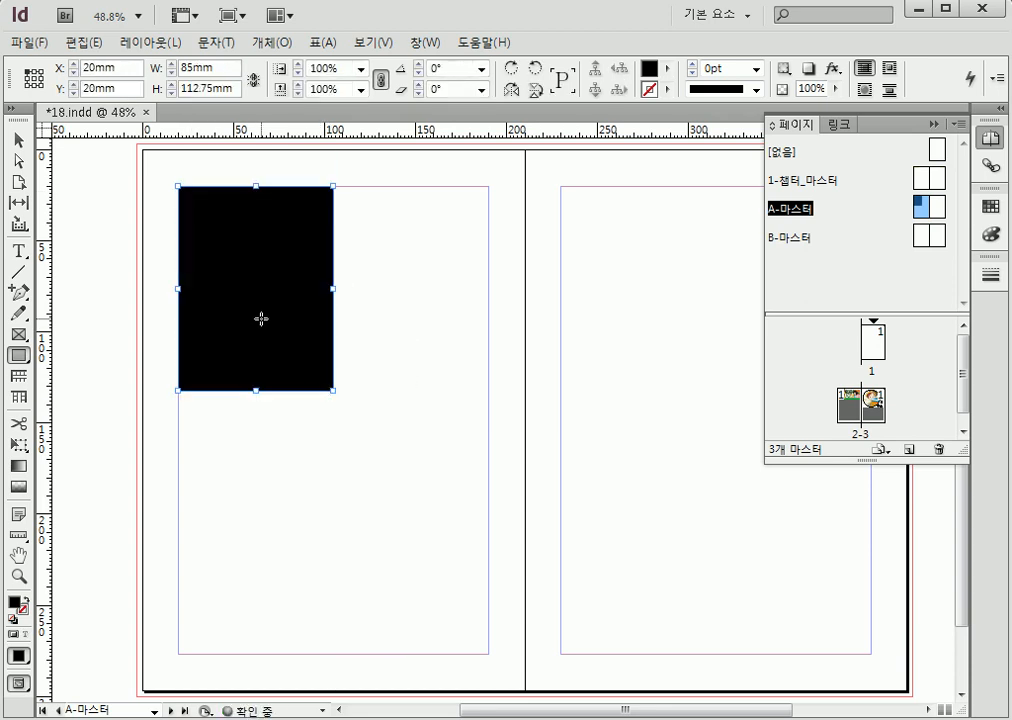
click(279, 253)
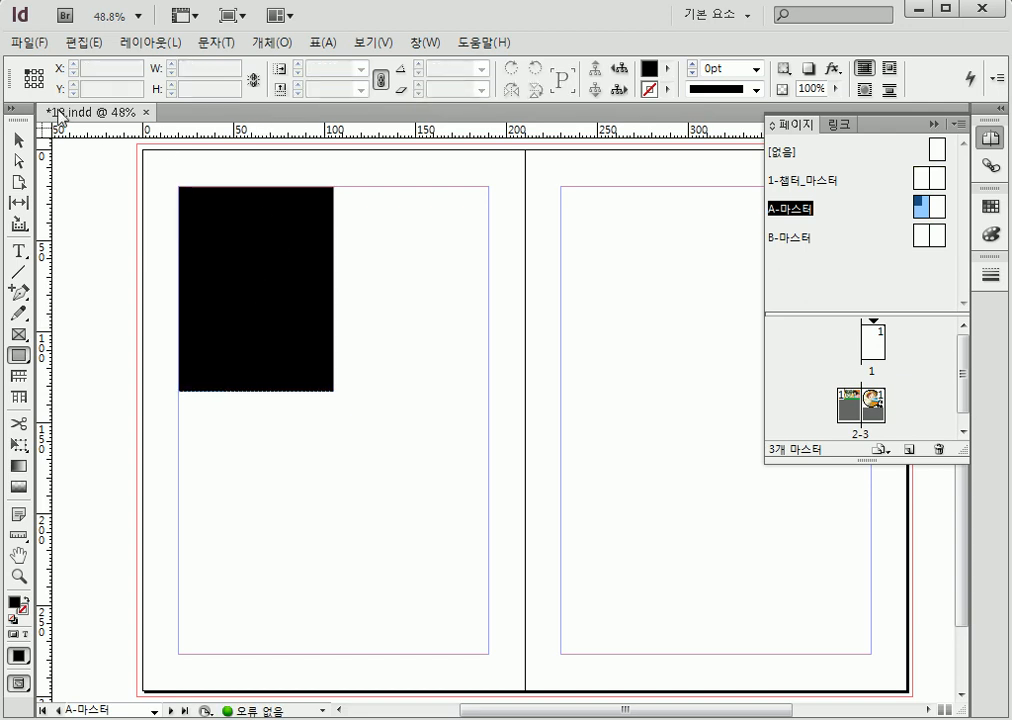
click(20, 141)
click(262, 300)
key(Delete)
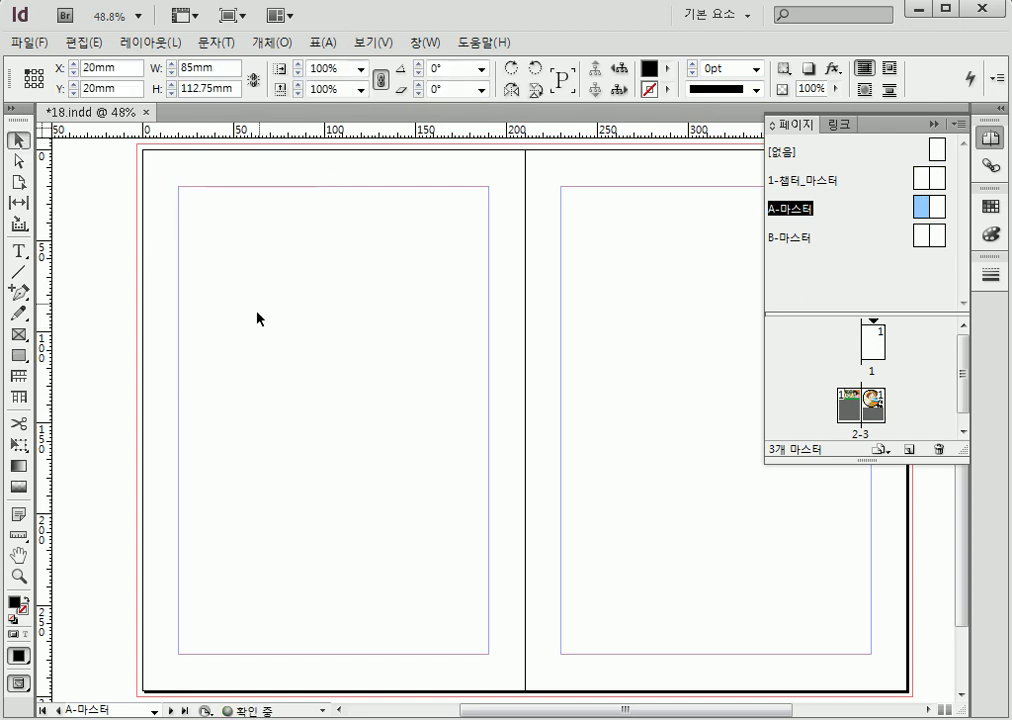
Step: Draw an 85 × 108 mm rectangular placeholder frame from the upper-left margin corner of the A-마스터 left page
click(18, 335)
click(18, 335)
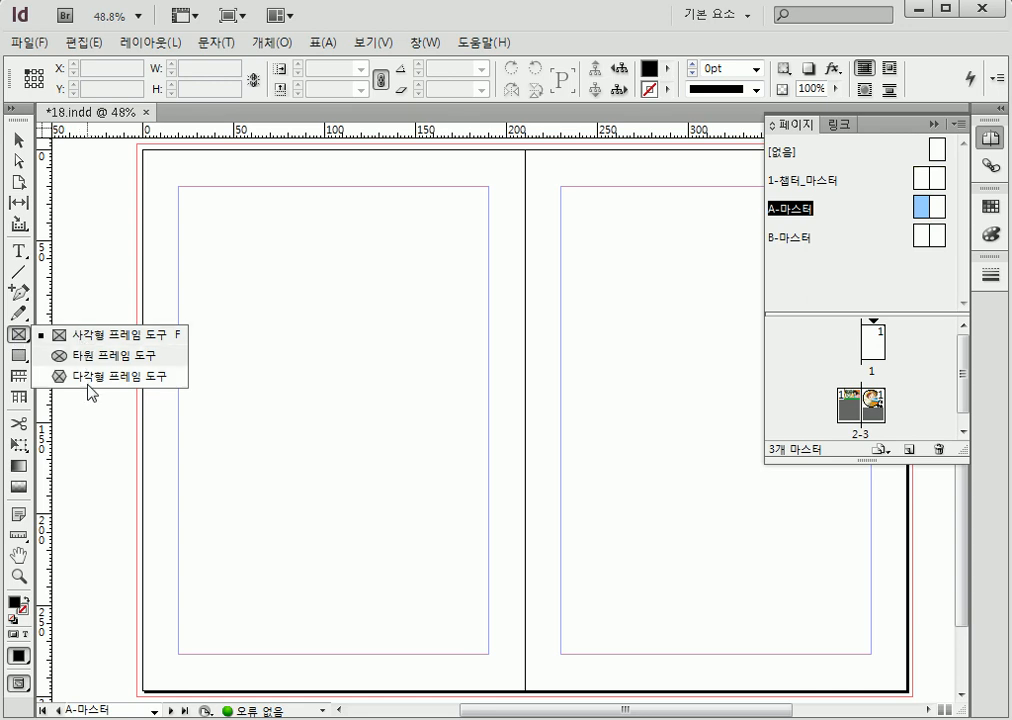
click(82, 338)
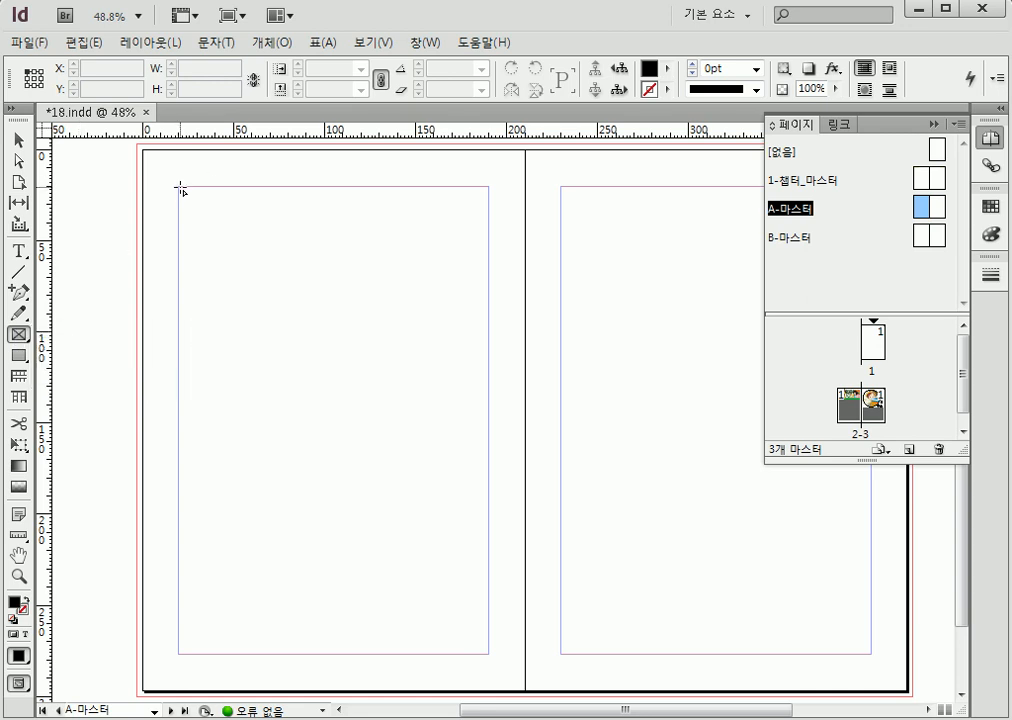
drag(180, 188, 333, 382)
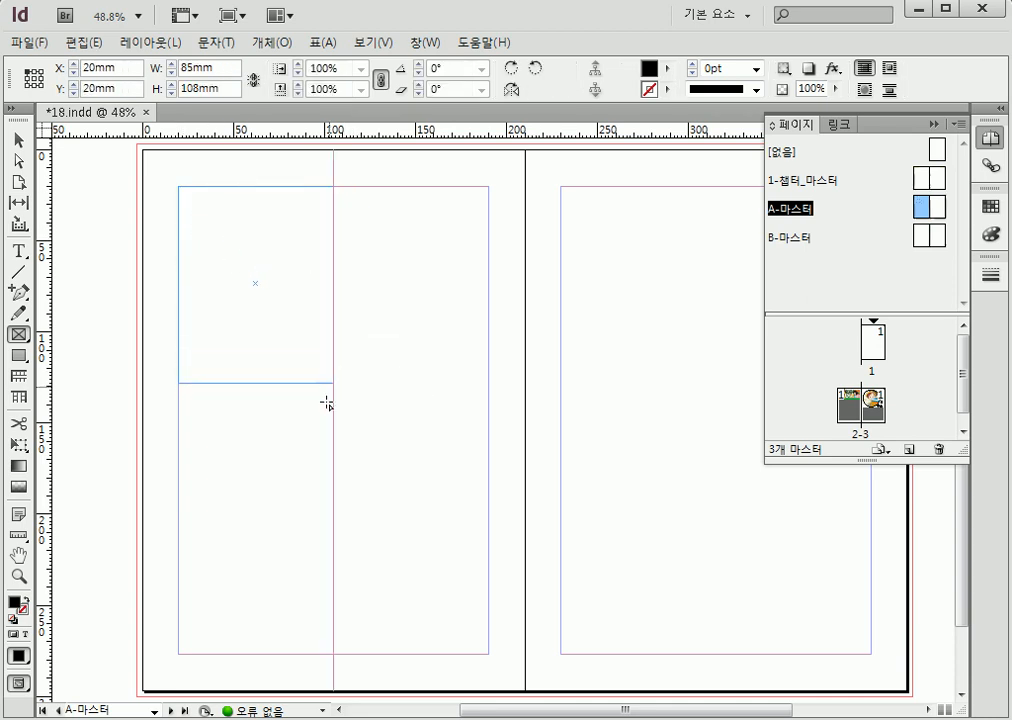
Step: Draw a text frame about 81 × 108 mm beside the placeholder frame and extend its upper edge to the 20 mm margin
click(27, 256)
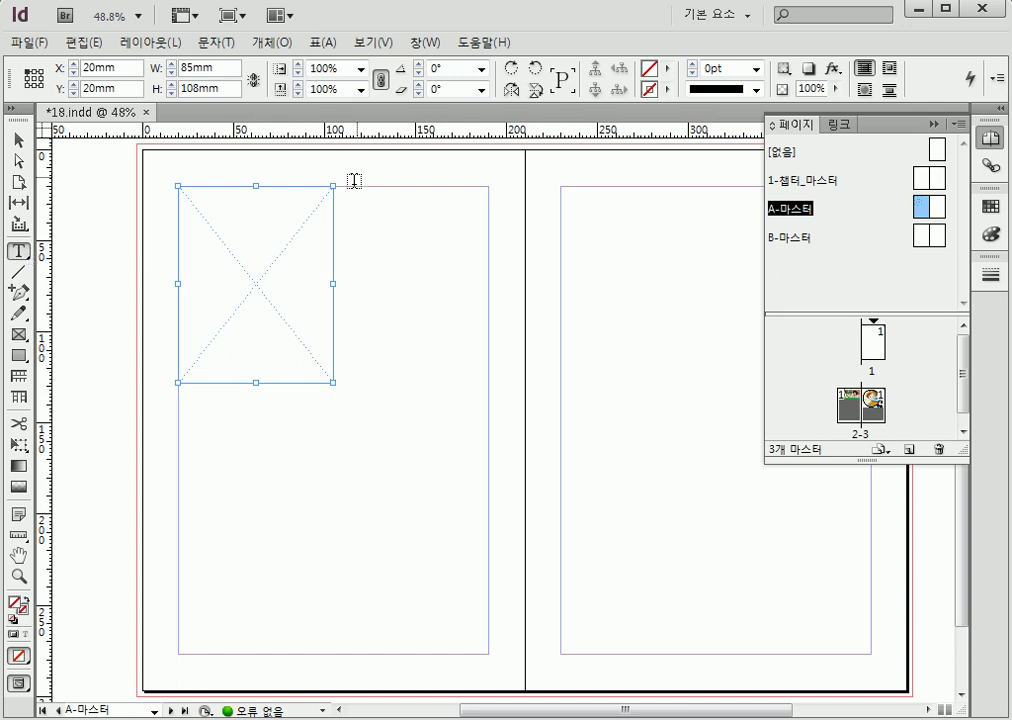
drag(340, 189, 486, 383)
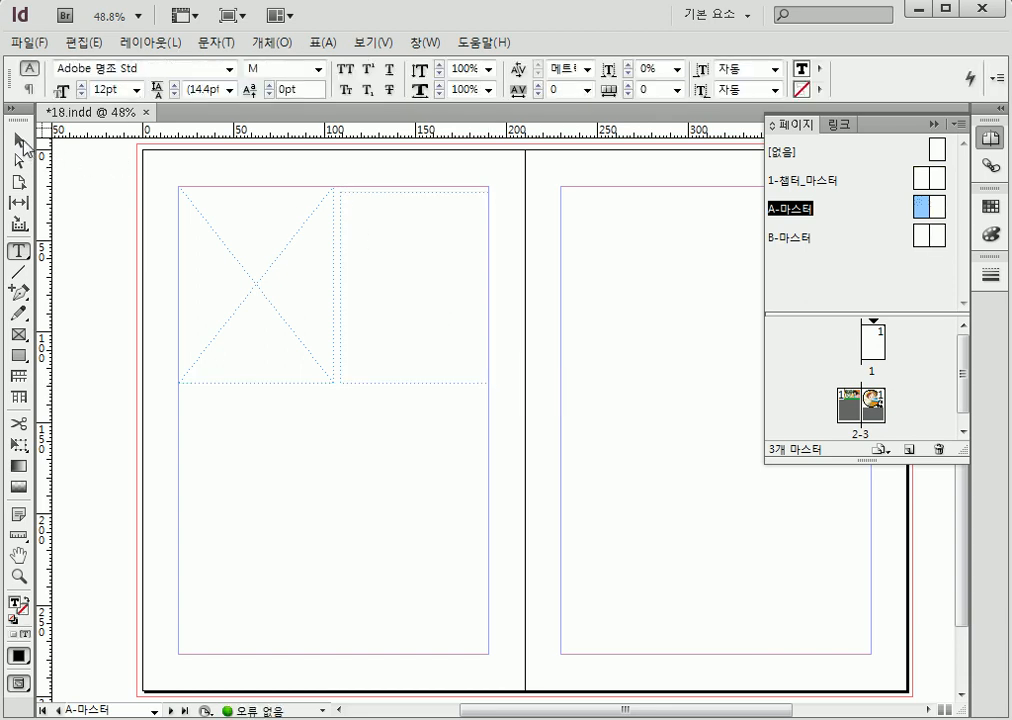
click(19, 141)
drag(414, 195, 414, 186)
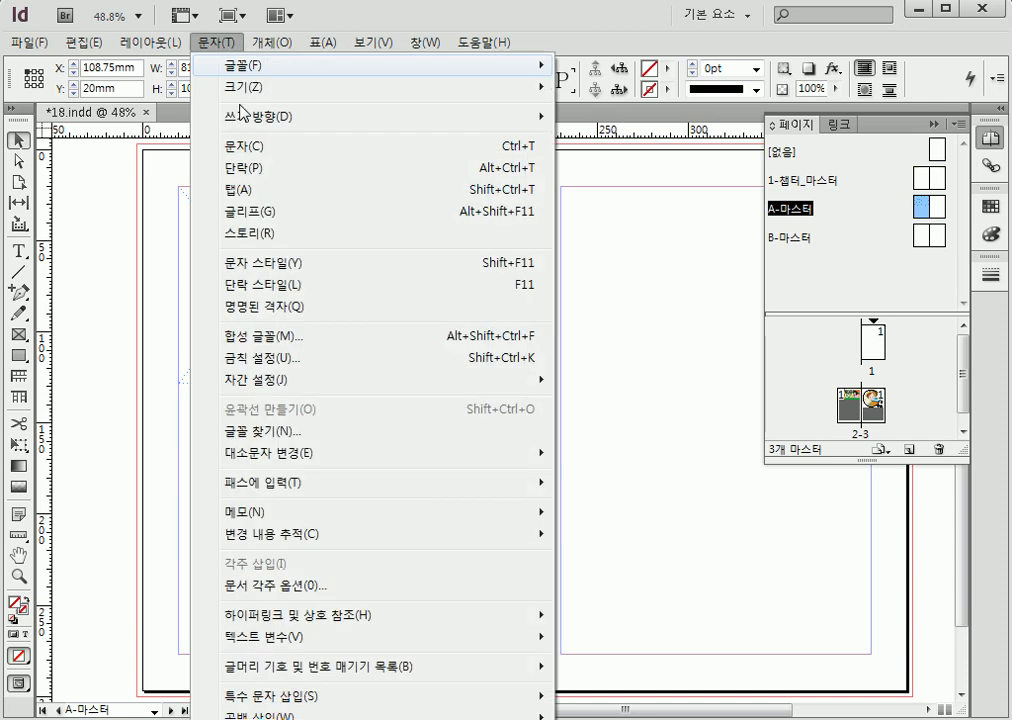
Step: Fill the text frame beside the placeholder frame with placeholder text
click(215, 42)
key(Escape)
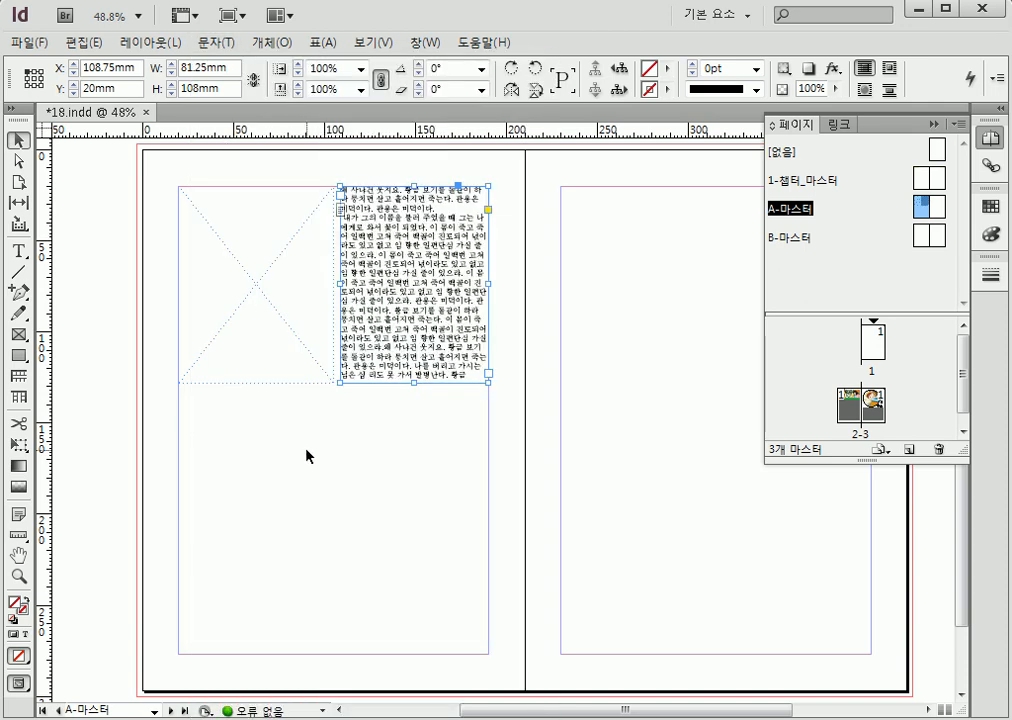
click(307, 456)
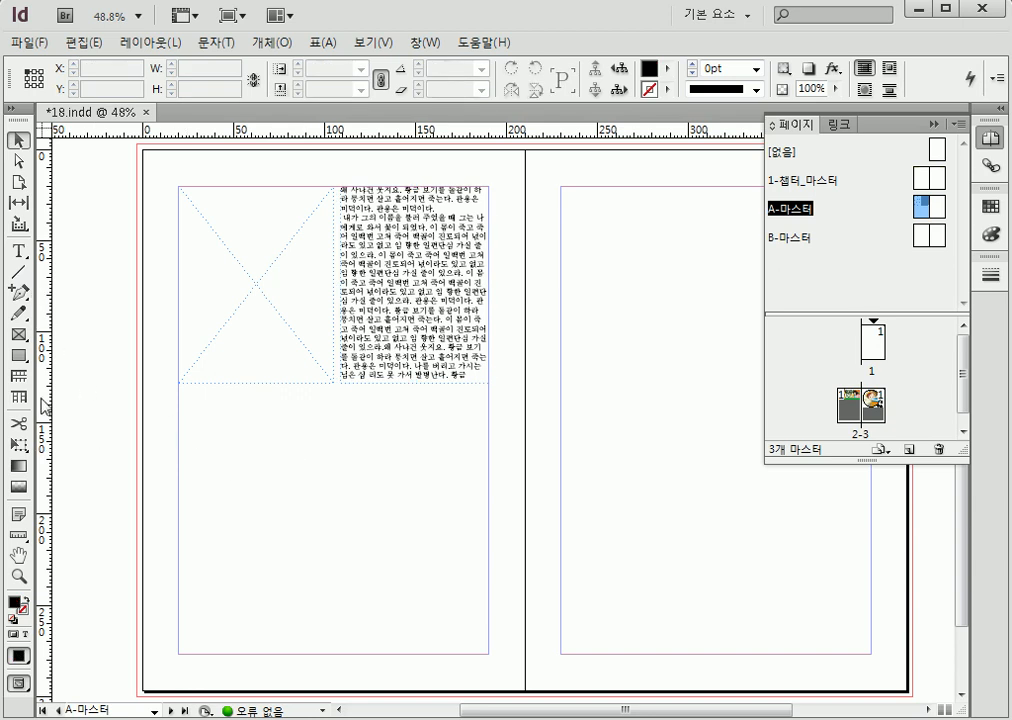
click(22, 358)
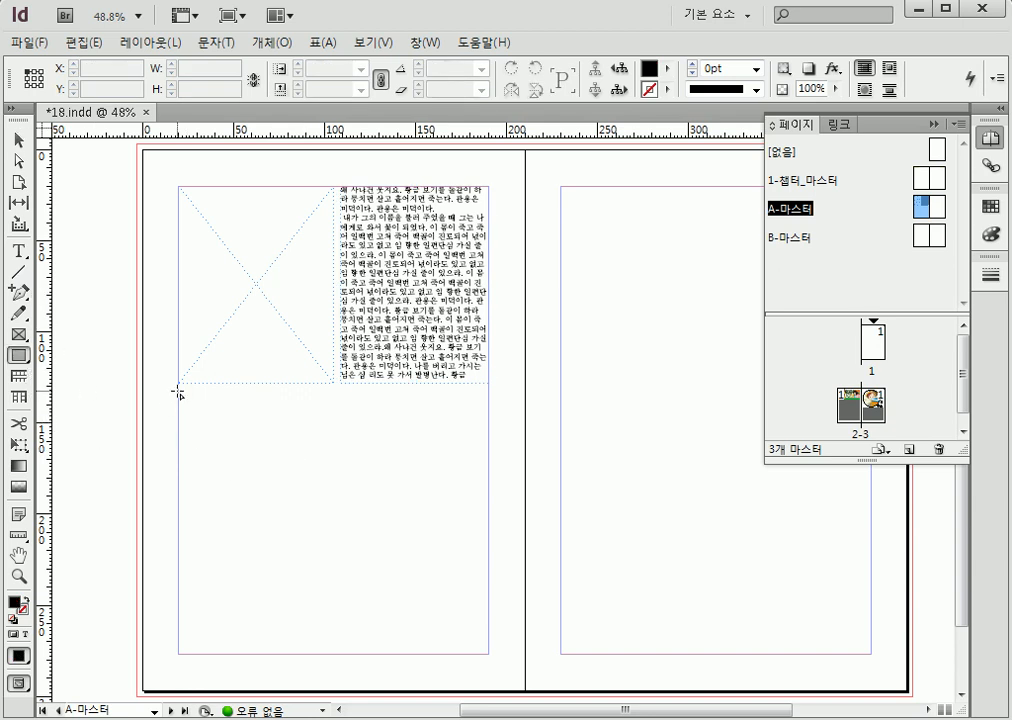
drag(179, 391, 487, 431)
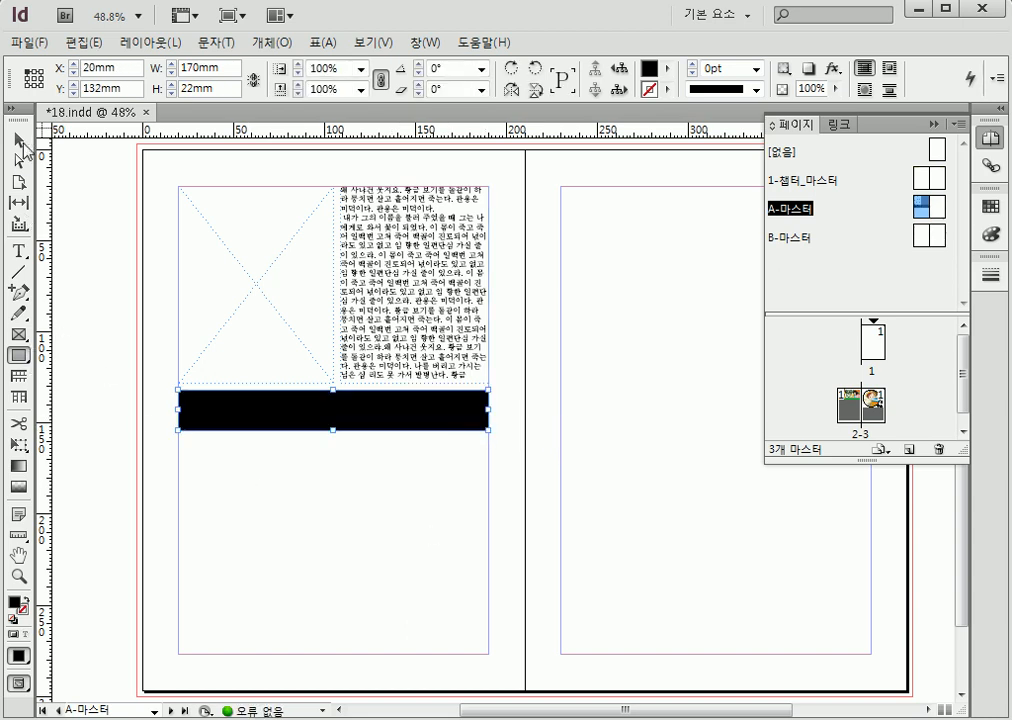
key(Delete)
Step: Draw a narrow text frame across the full margin width below the two upper frames and choose a 36 pt text size
click(20, 252)
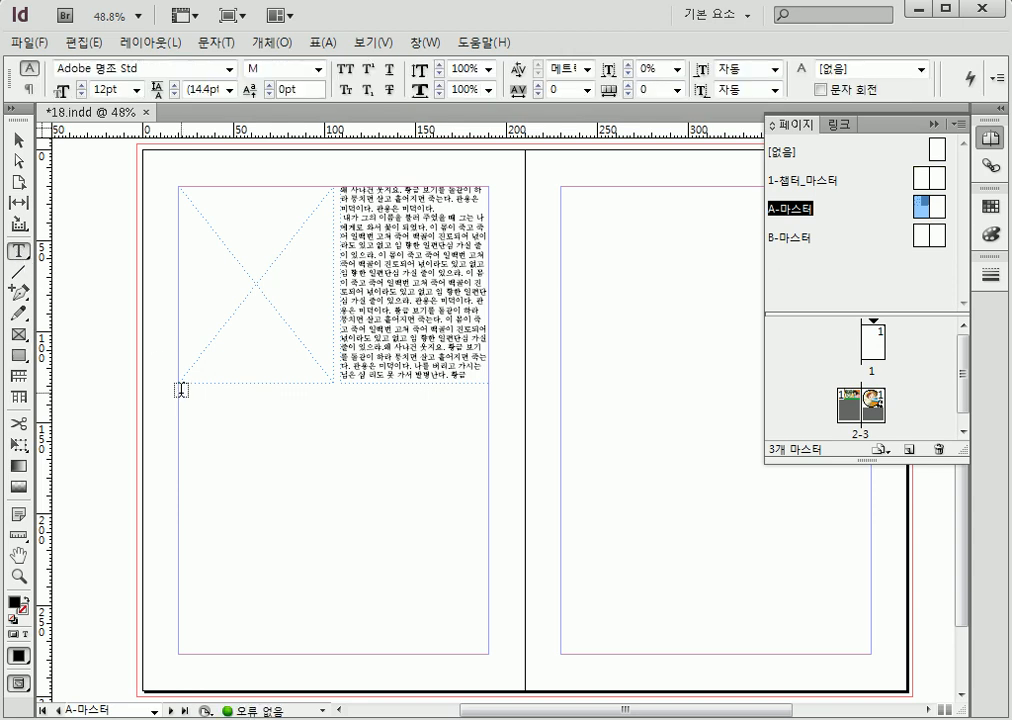
drag(178, 394, 487, 431)
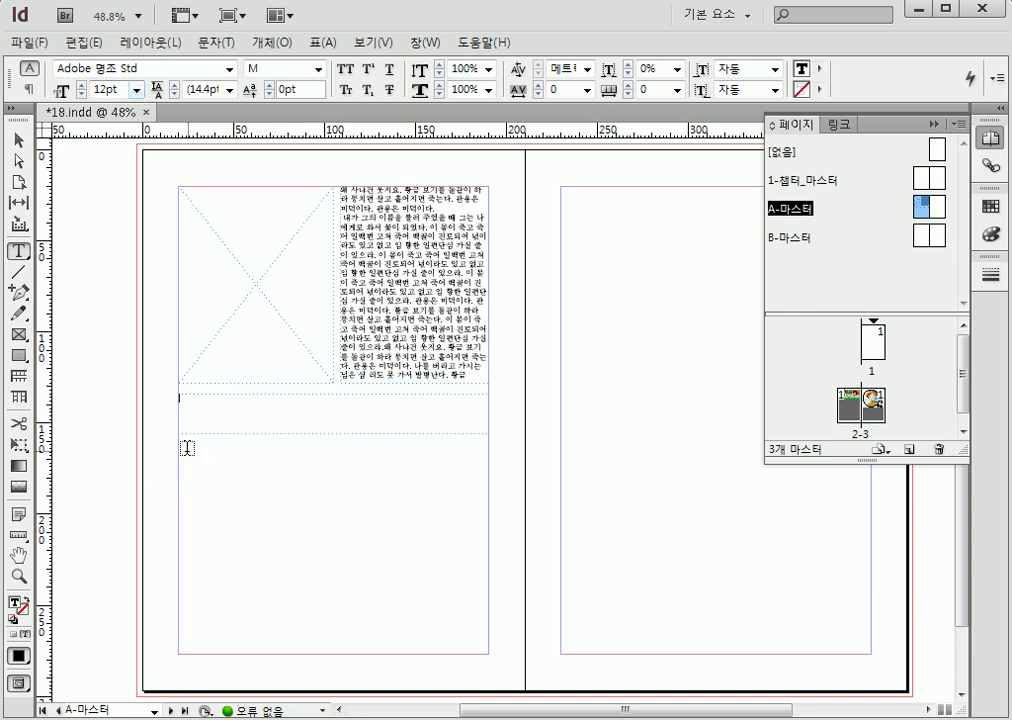
click(136, 90)
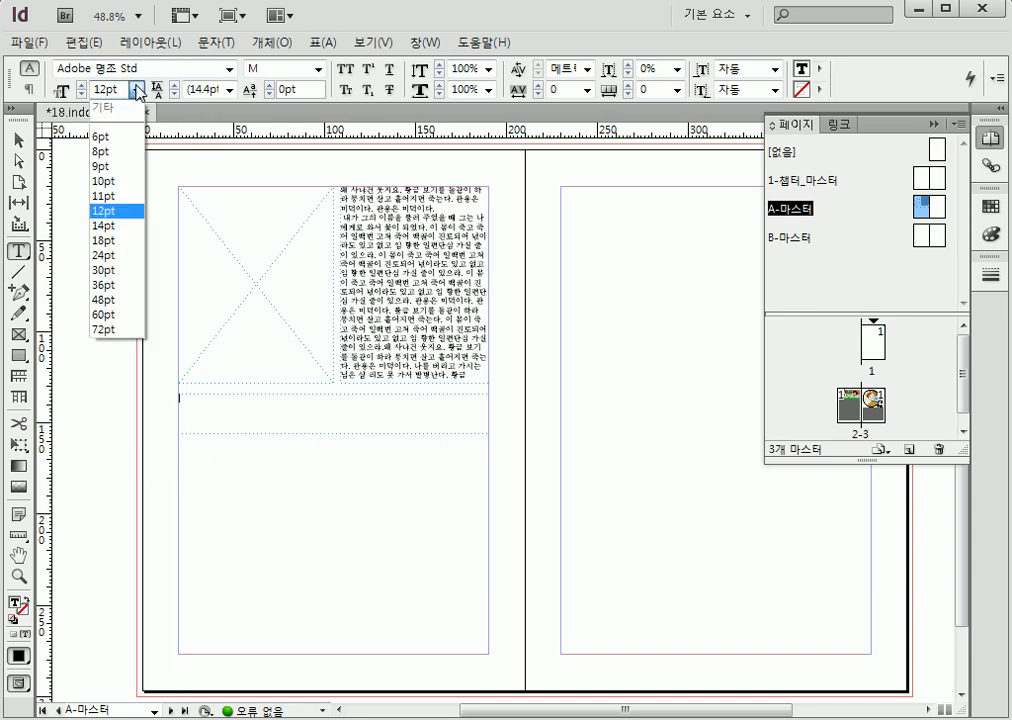
click(114, 287)
click(136, 90)
click(137, 92)
Step: Draw a text frame filling the rest of the left page down to the lower margin, and raise its upper edge toward the narrow frame
drag(177, 444, 489, 652)
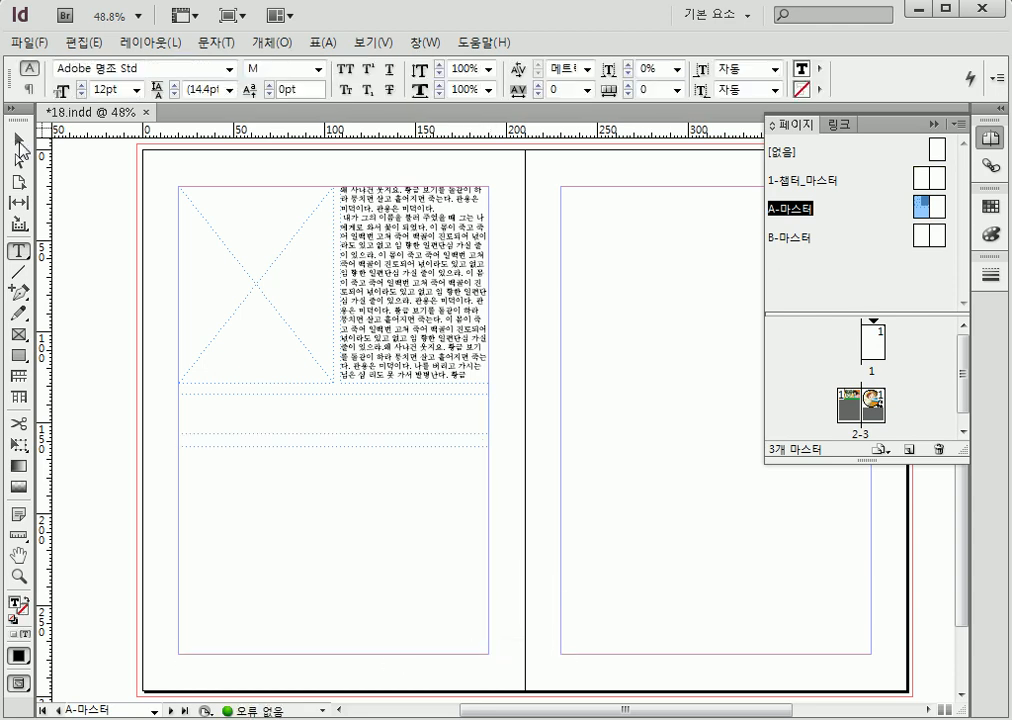
click(18, 141)
click(382, 172)
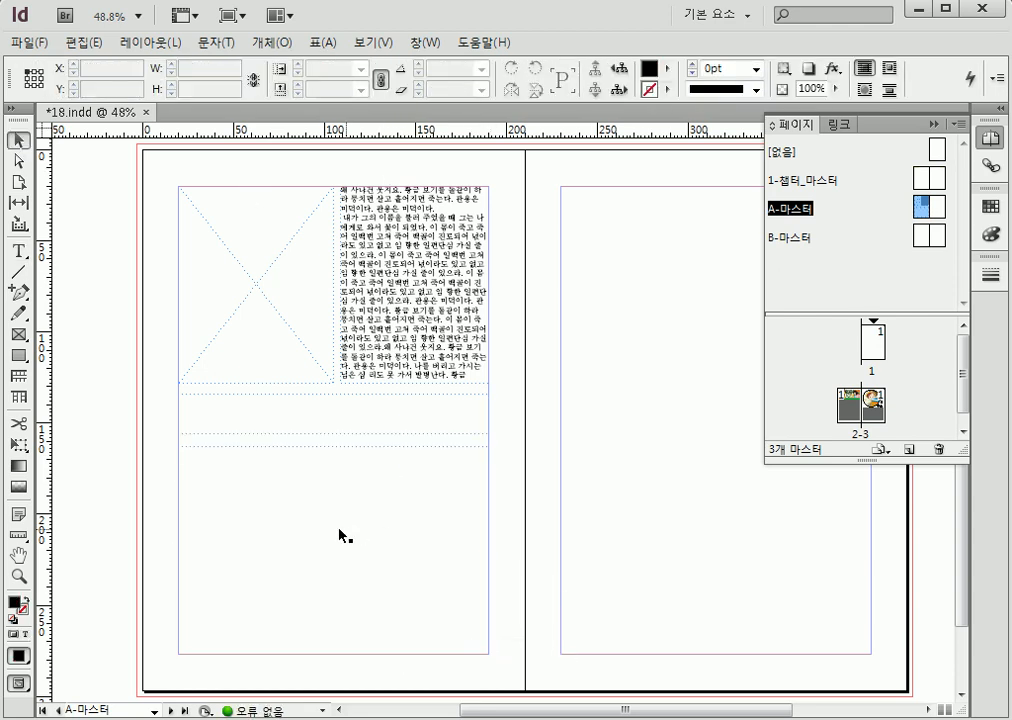
click(248, 454)
drag(334, 447, 332, 440)
Step: Delete all the placeholder text from the upper text frame on the A-마스터 left page and deselect the frame
click(340, 379)
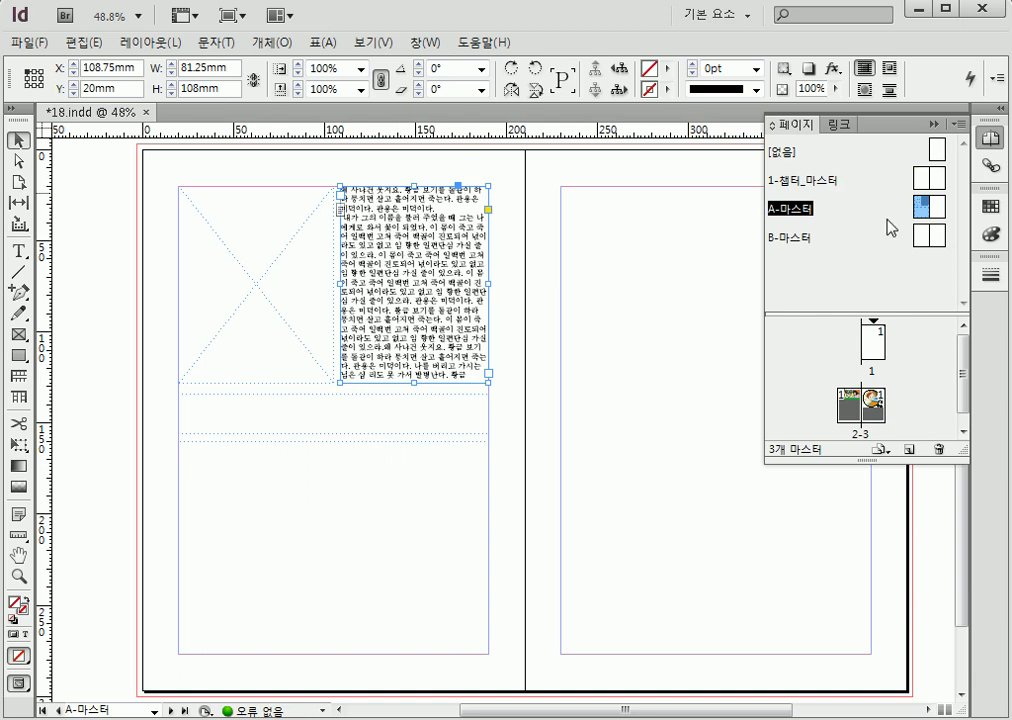
click(834, 248)
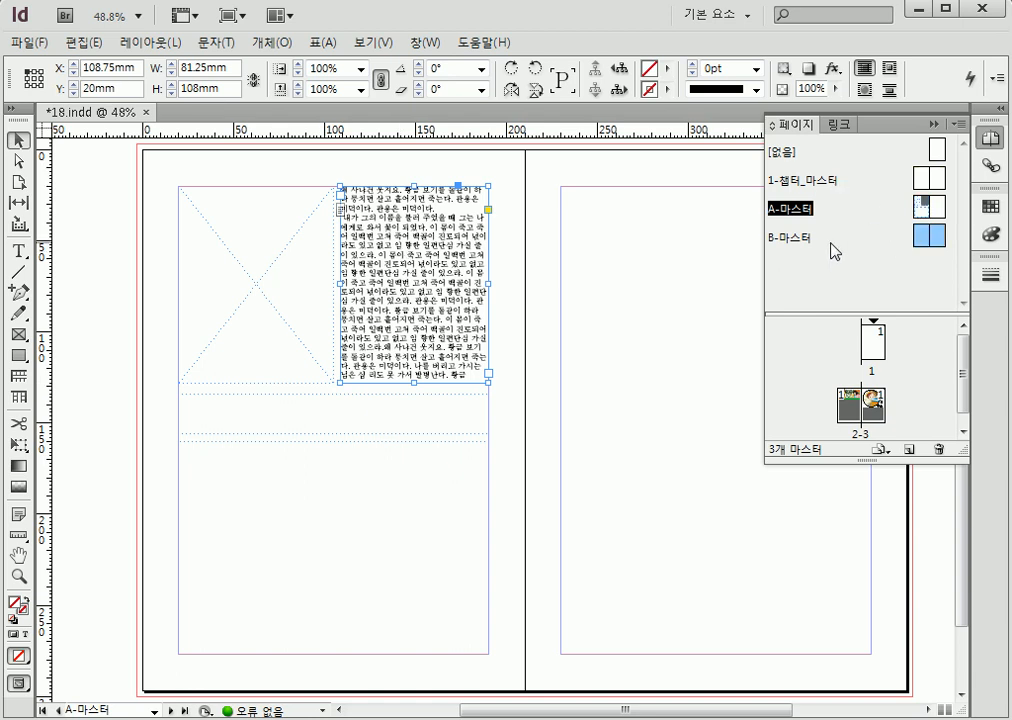
click(599, 302)
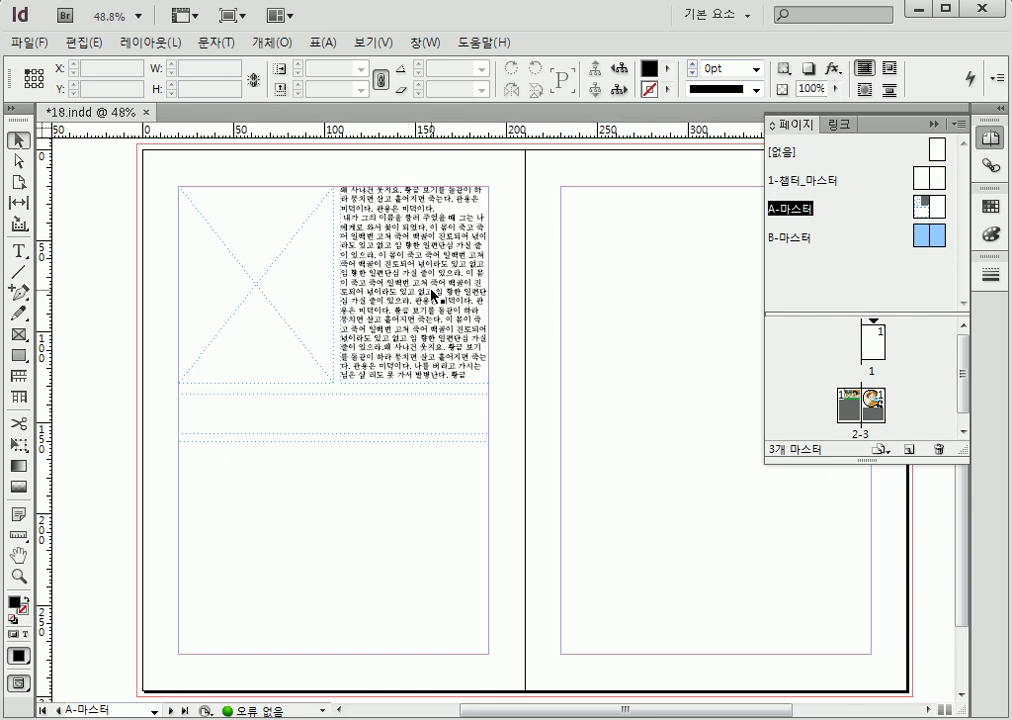
click(434, 296)
double_click(434, 296)
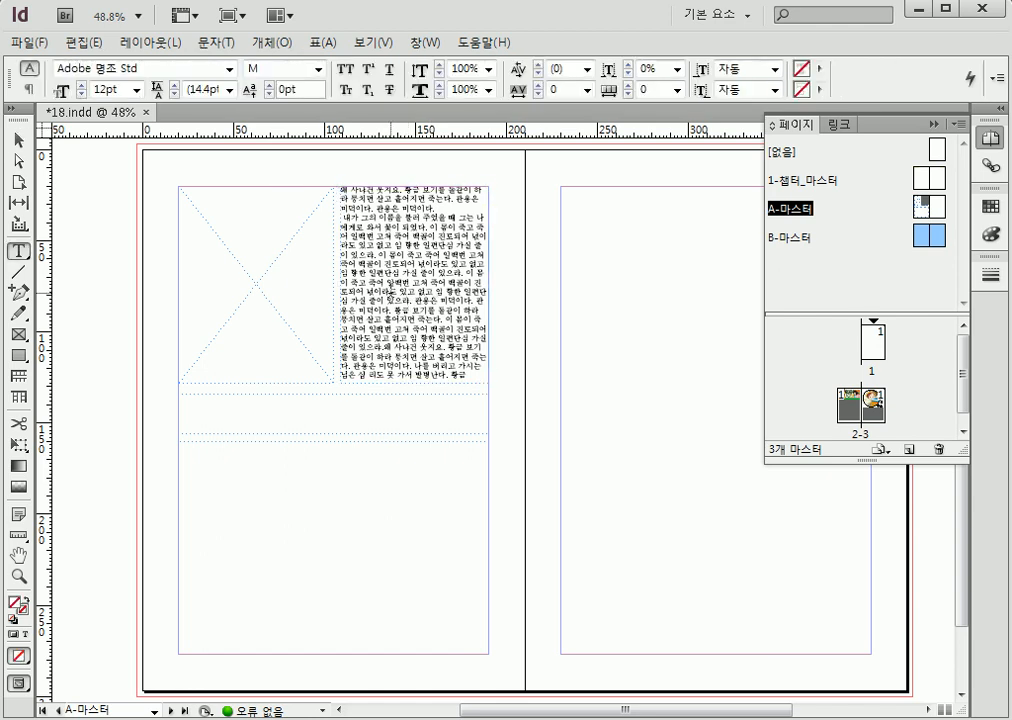
key(ctrl+a)
key(Delete)
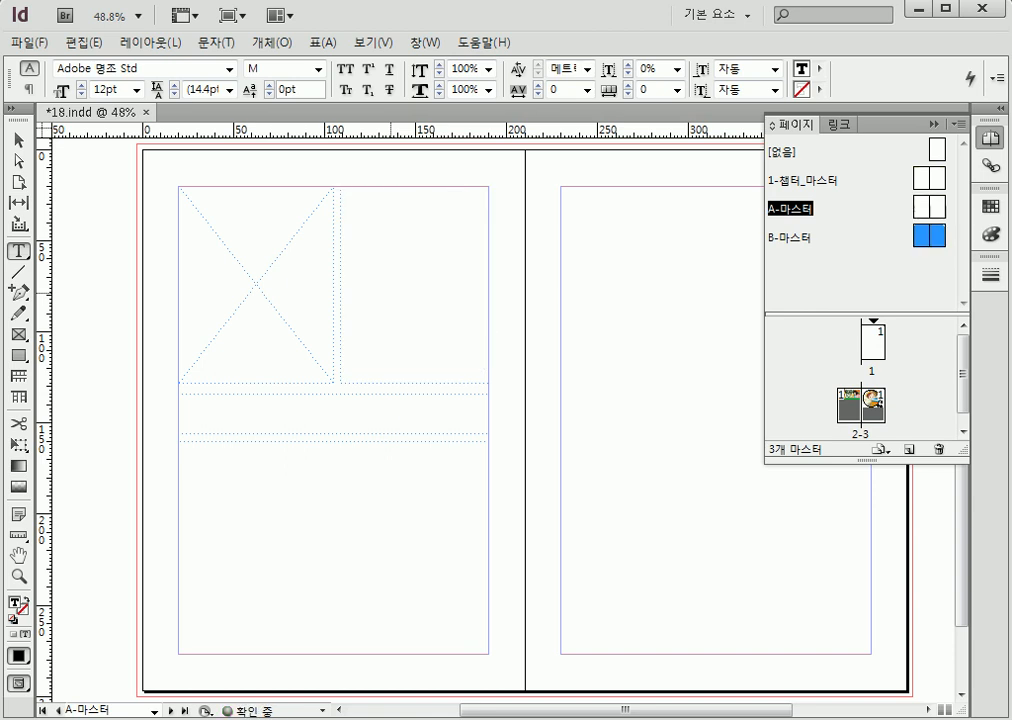
click(18, 140)
click(145, 199)
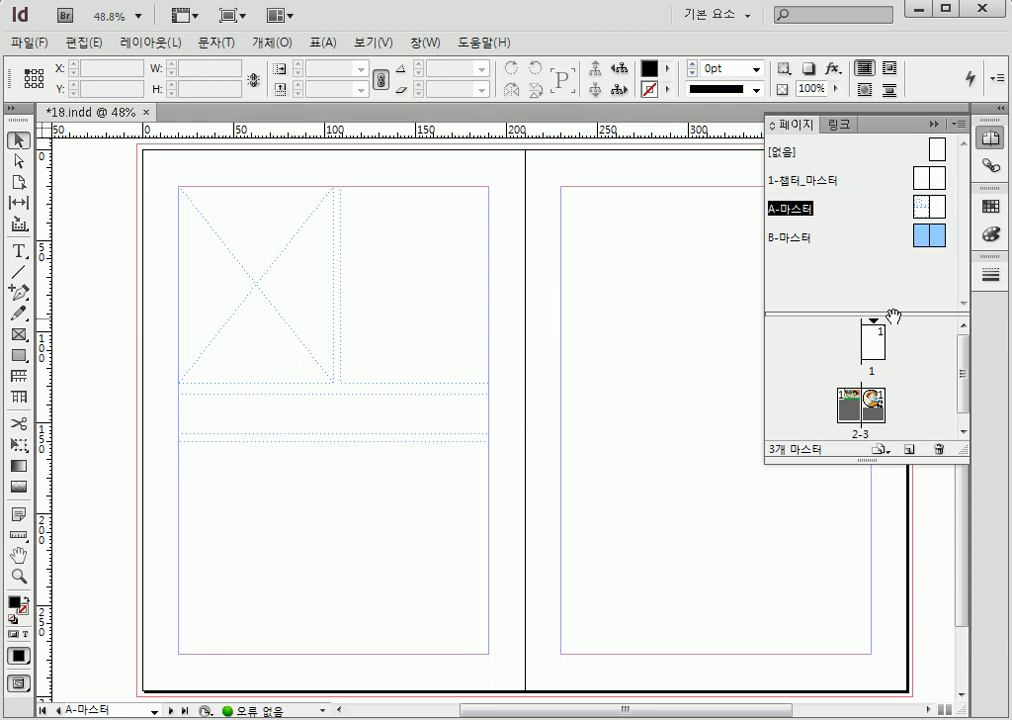
Step: Reduce the height of the masters area to give the document page thumbnails more room
drag(906, 318, 898, 231)
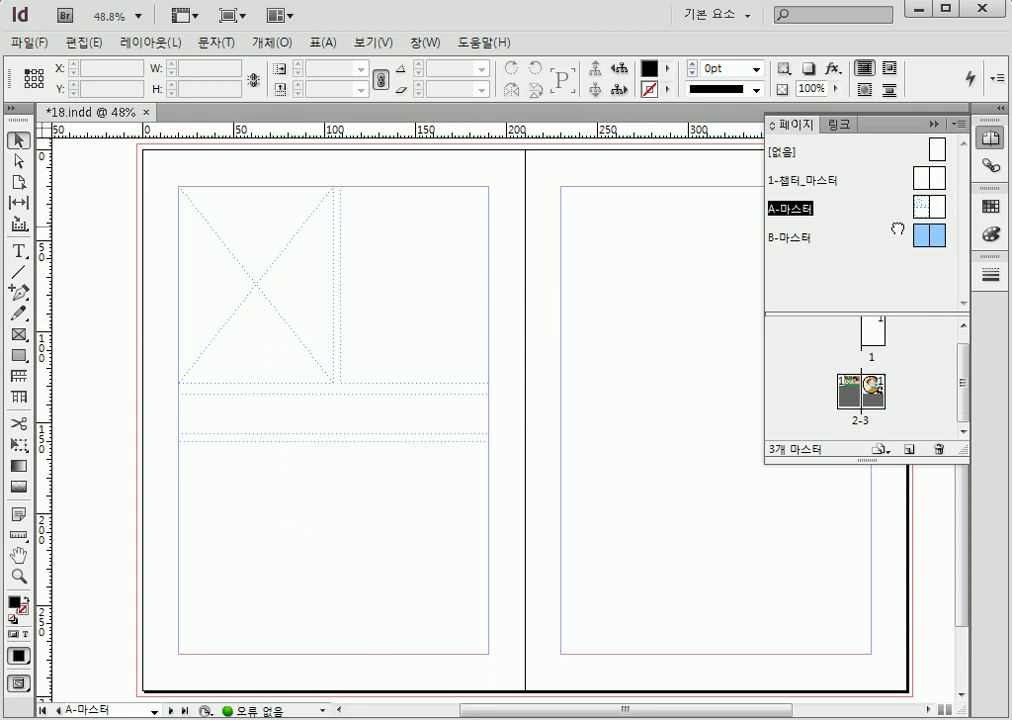
drag(944, 320, 937, 252)
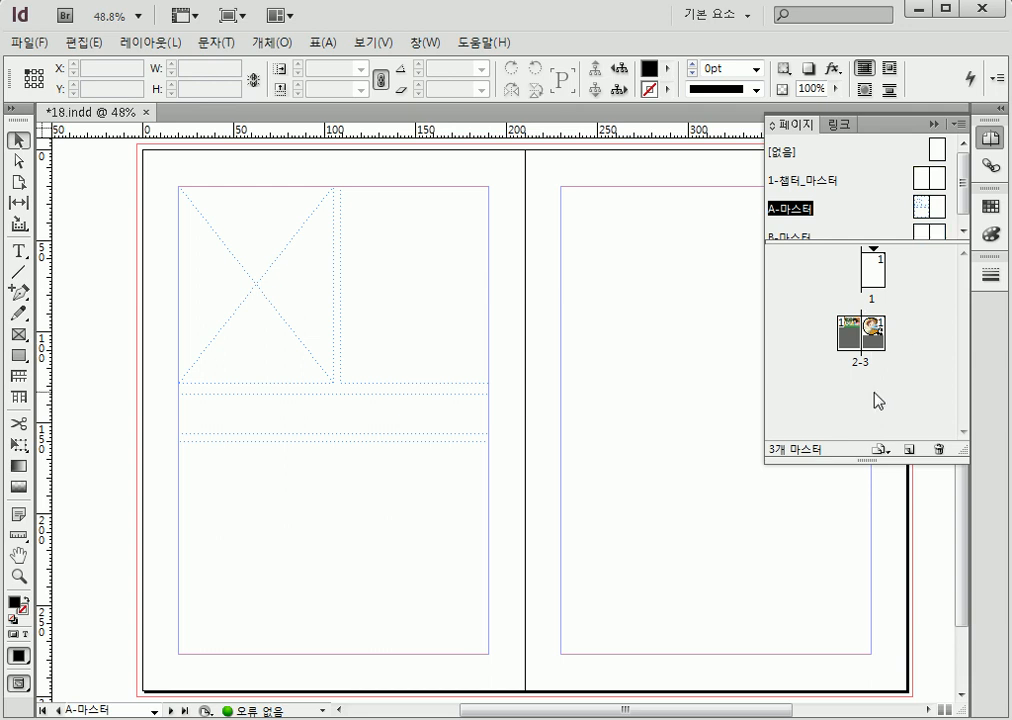
Step: Try adding a new page after page 2, look over the shifted spreads, and undo the insertion
click(843, 340)
click(888, 430)
click(849, 334)
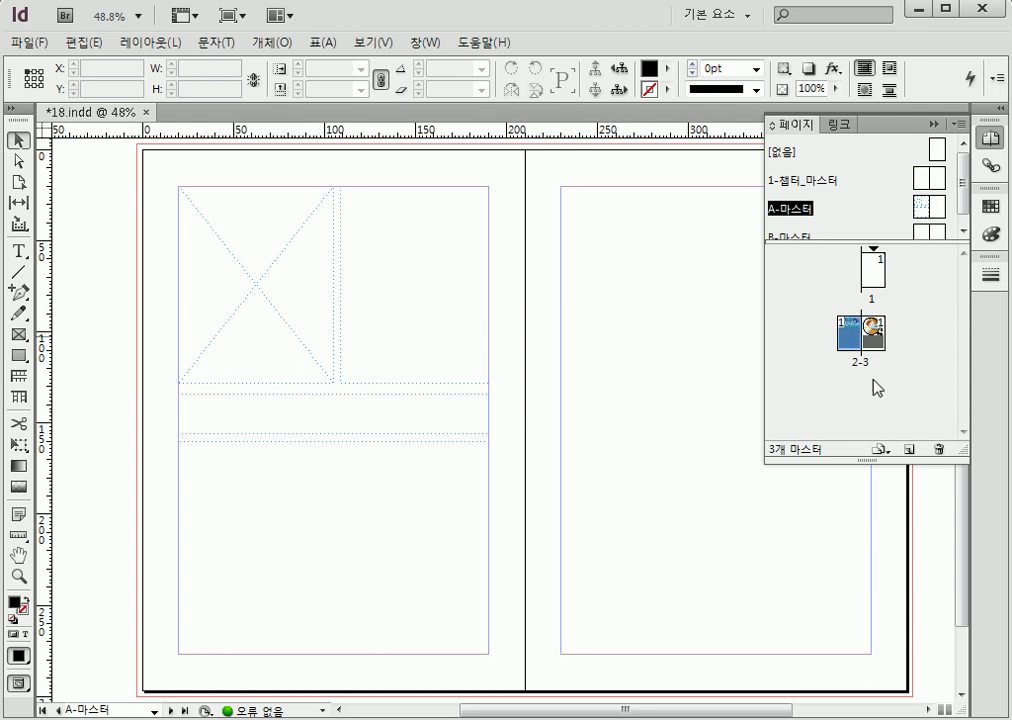
click(908, 449)
scroll(427, 476, down, 5)
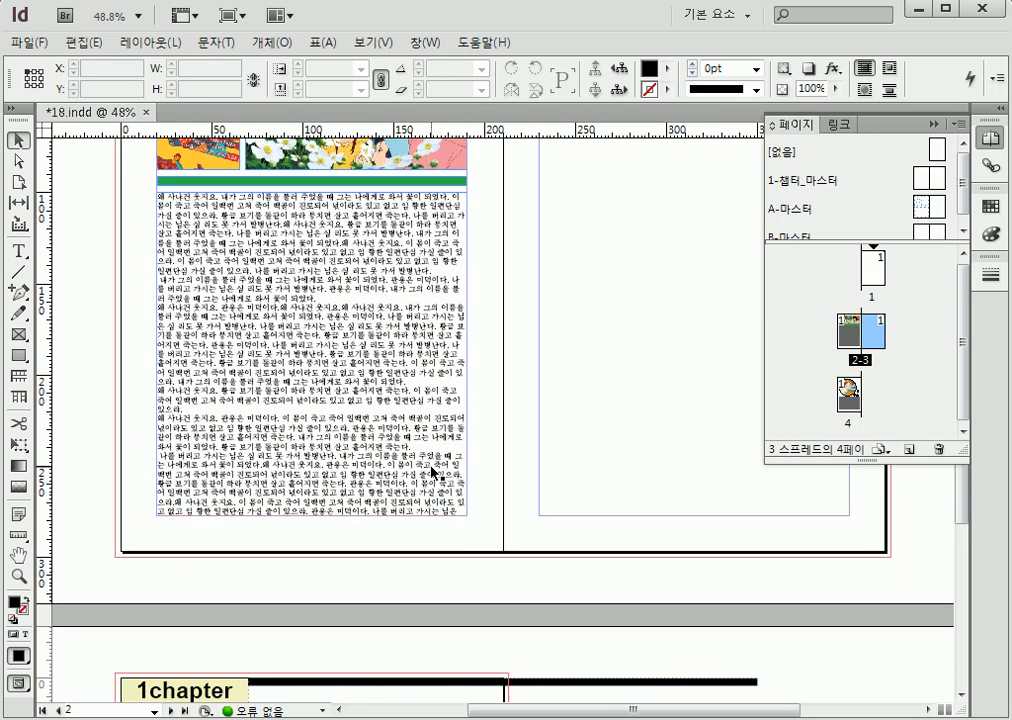
scroll(427, 476, down, 11)
scroll(427, 476, up, 2)
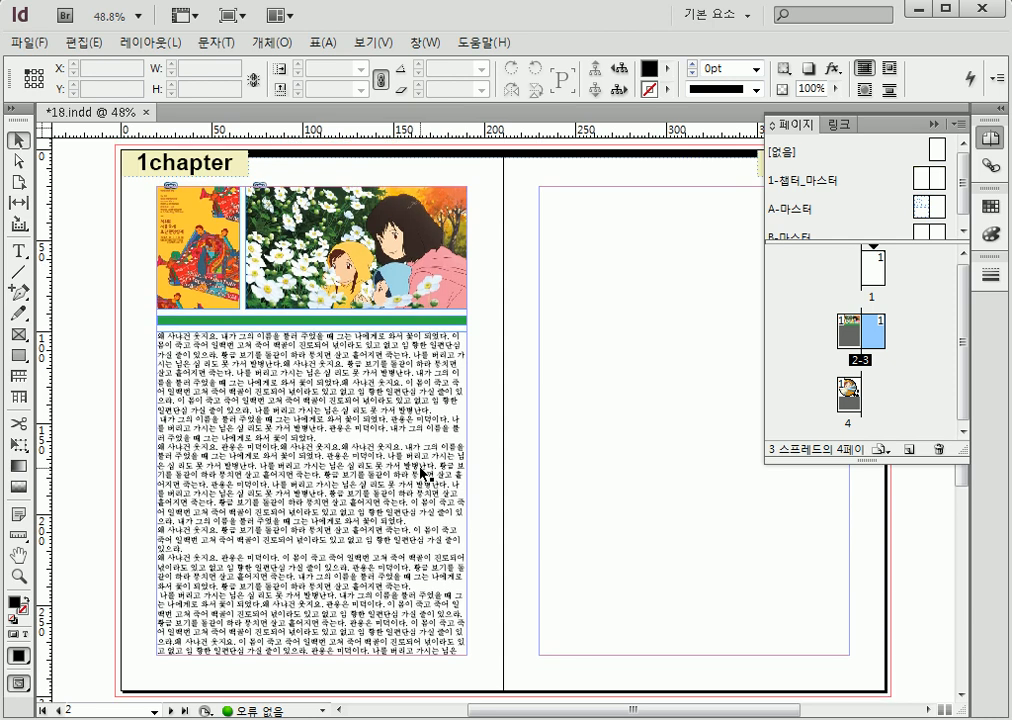
key(ctrl+z)
Step: Try adding a page with no document page selected, and undo the addition
click(882, 360)
click(878, 346)
click(906, 411)
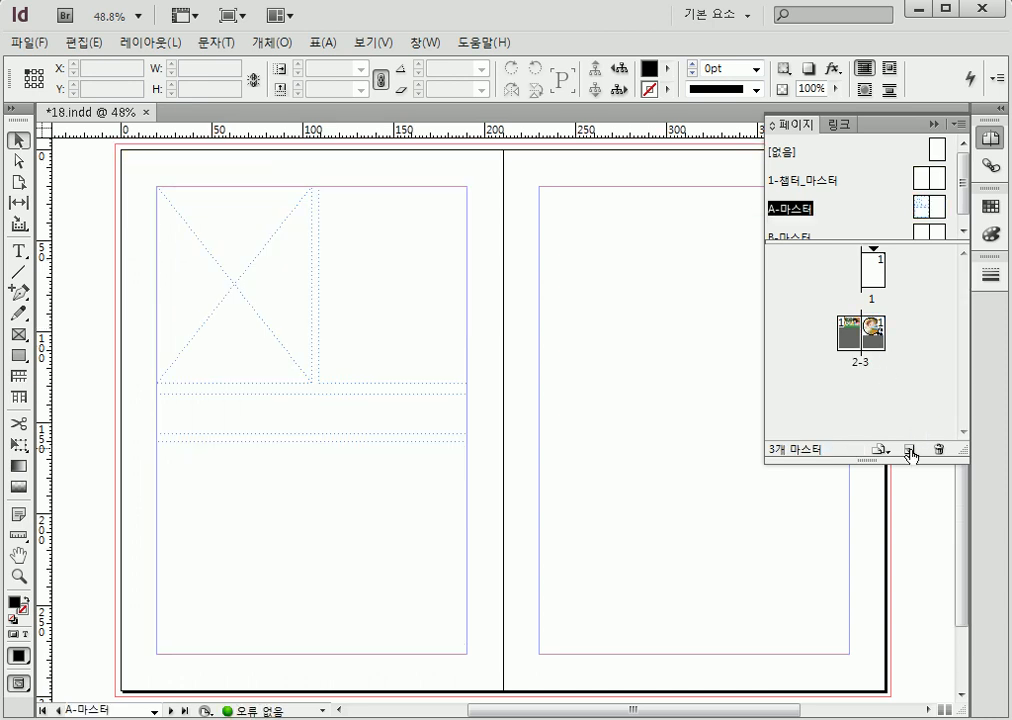
click(909, 449)
key(ctrl+z)
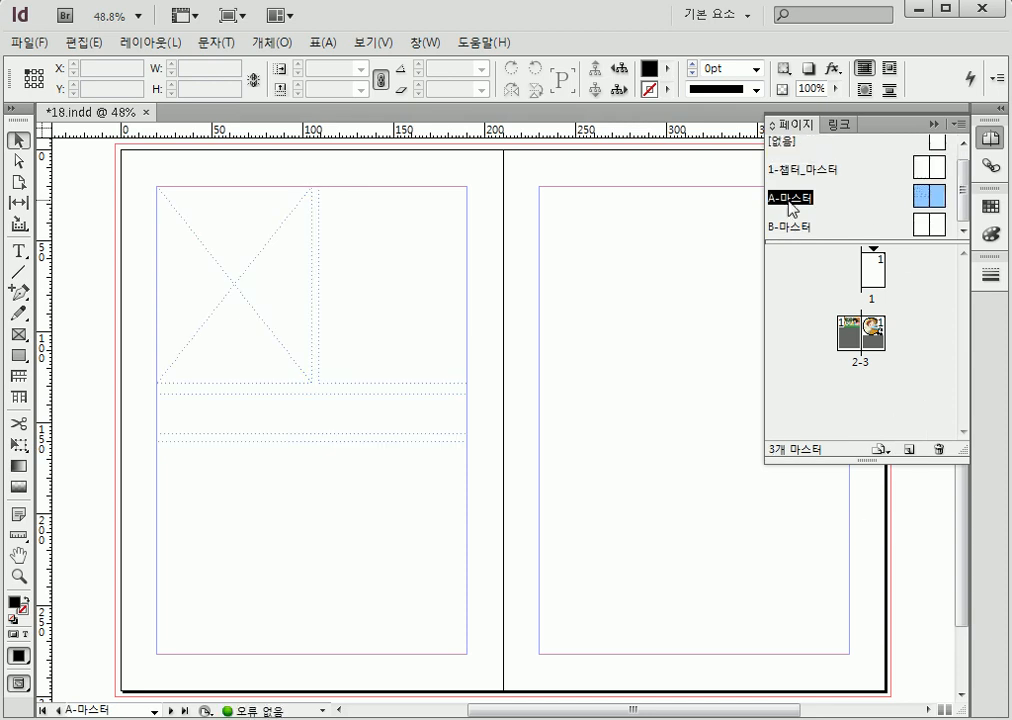
Step: Add two new pages after page 3 to form spread 4-5
drag(793, 207, 865, 370)
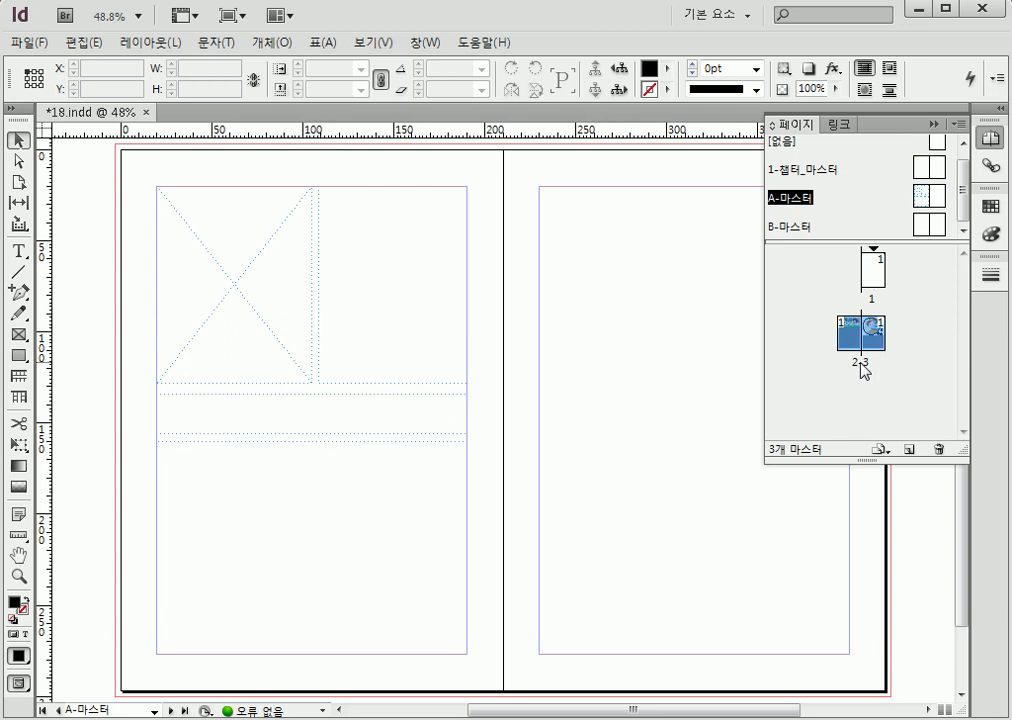
click(933, 283)
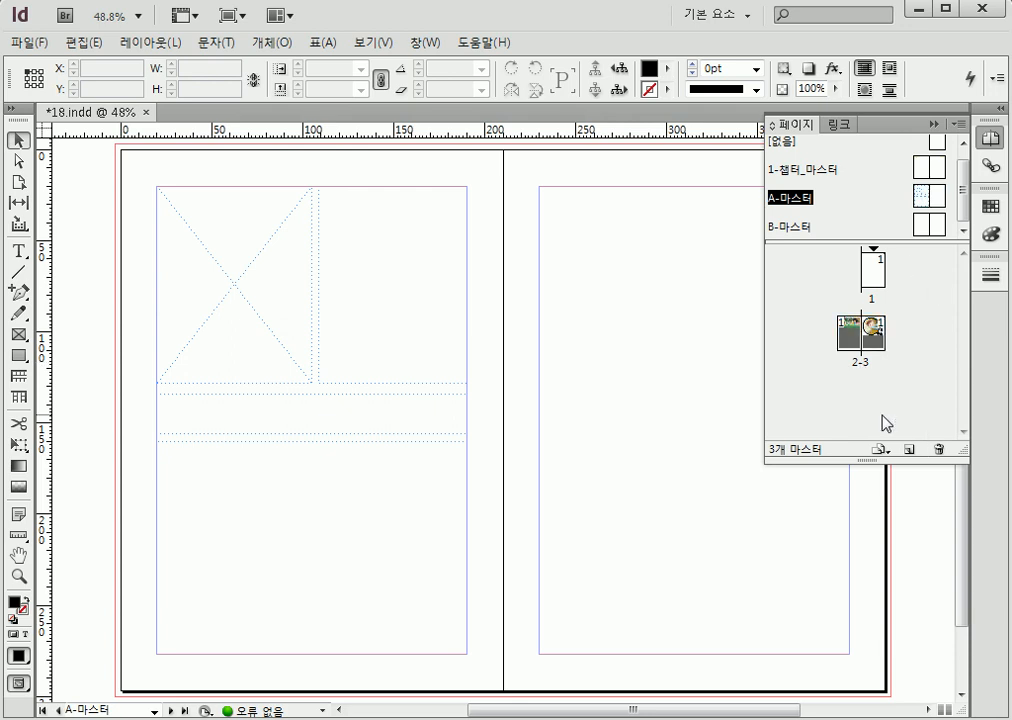
click(861, 362)
click(898, 370)
click(880, 340)
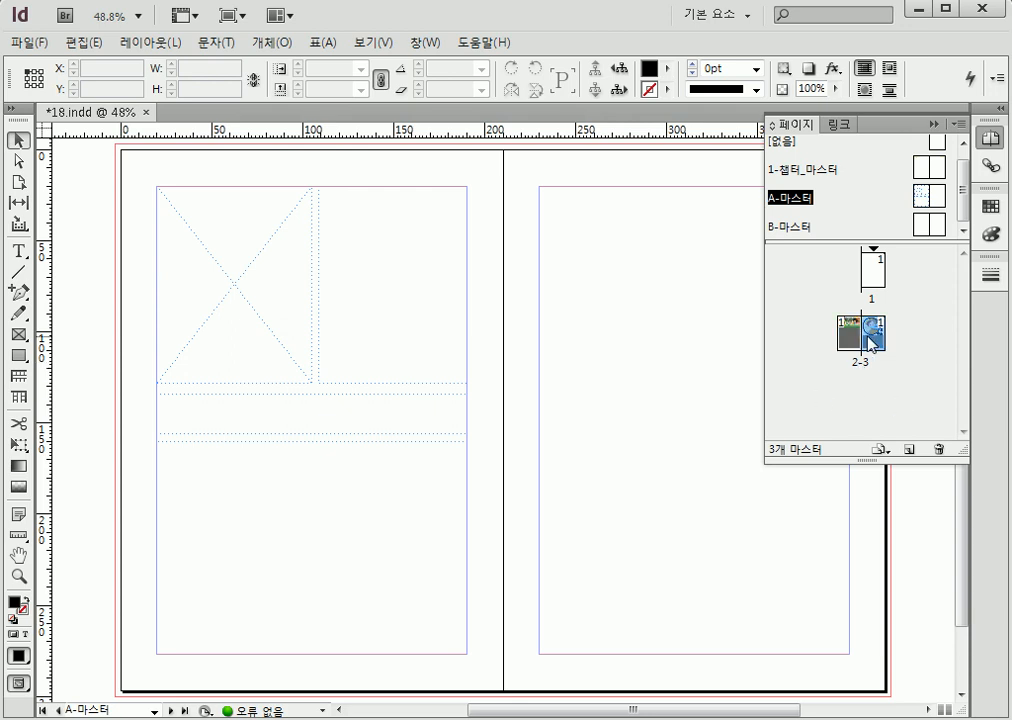
click(907, 450)
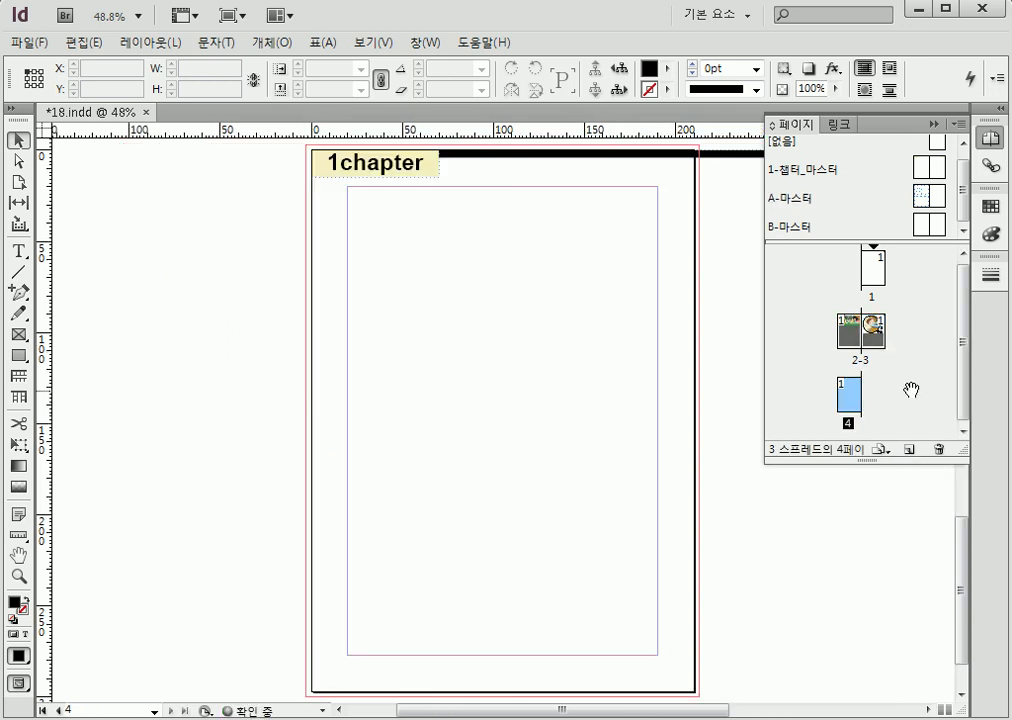
click(907, 450)
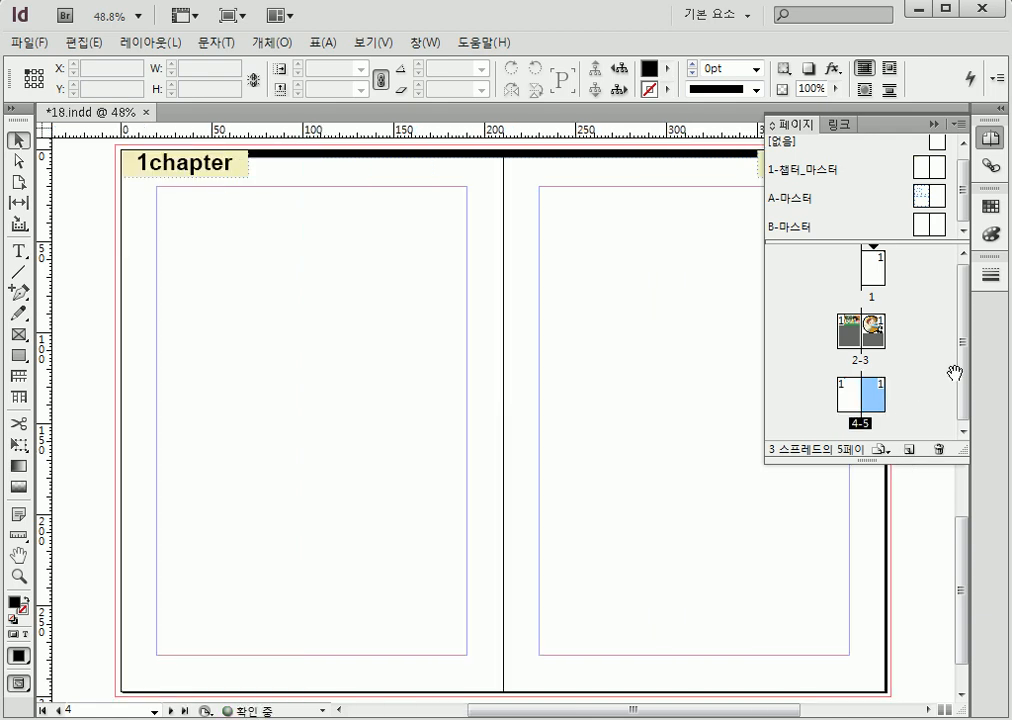
drag(968, 375, 968, 383)
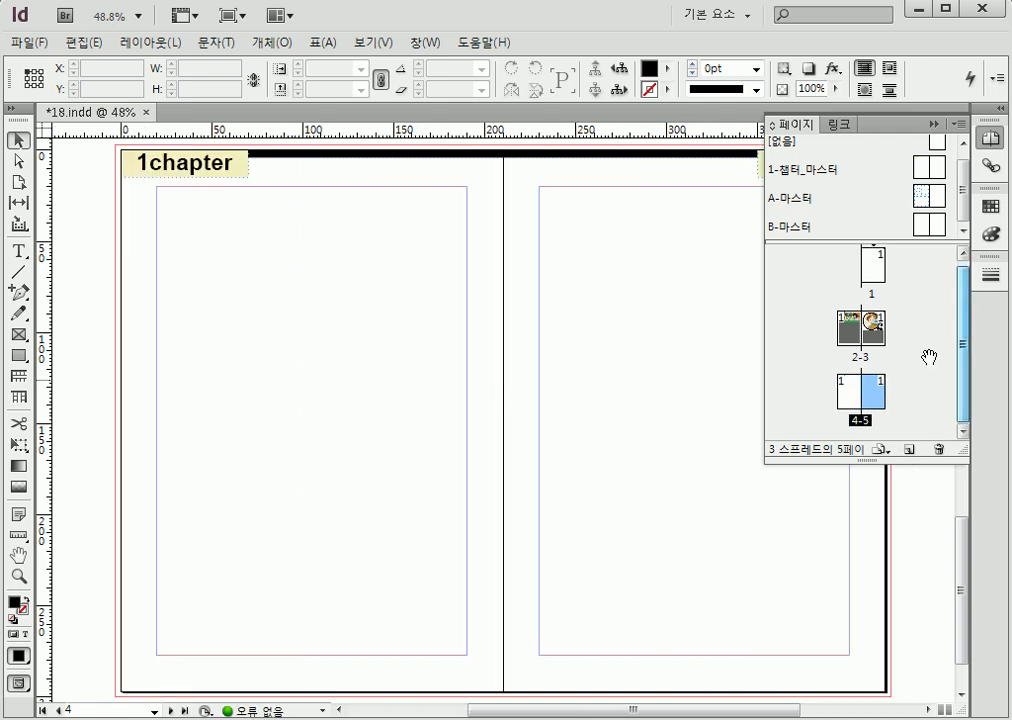
Step: Apply A-마스터 to page 4
click(856, 398)
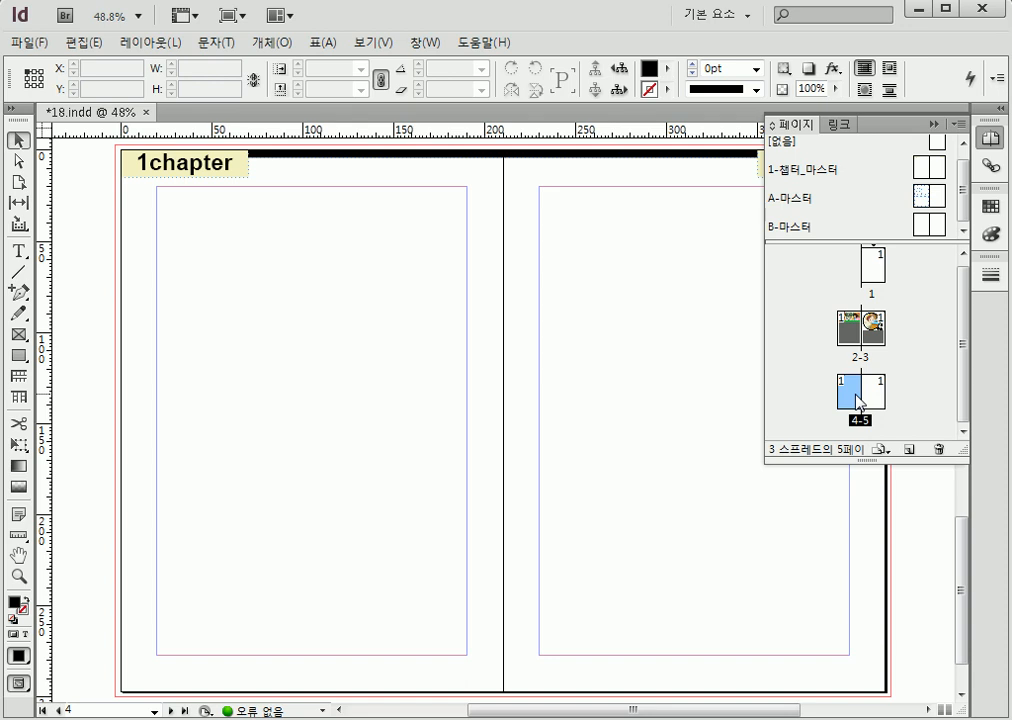
right_click(855, 400)
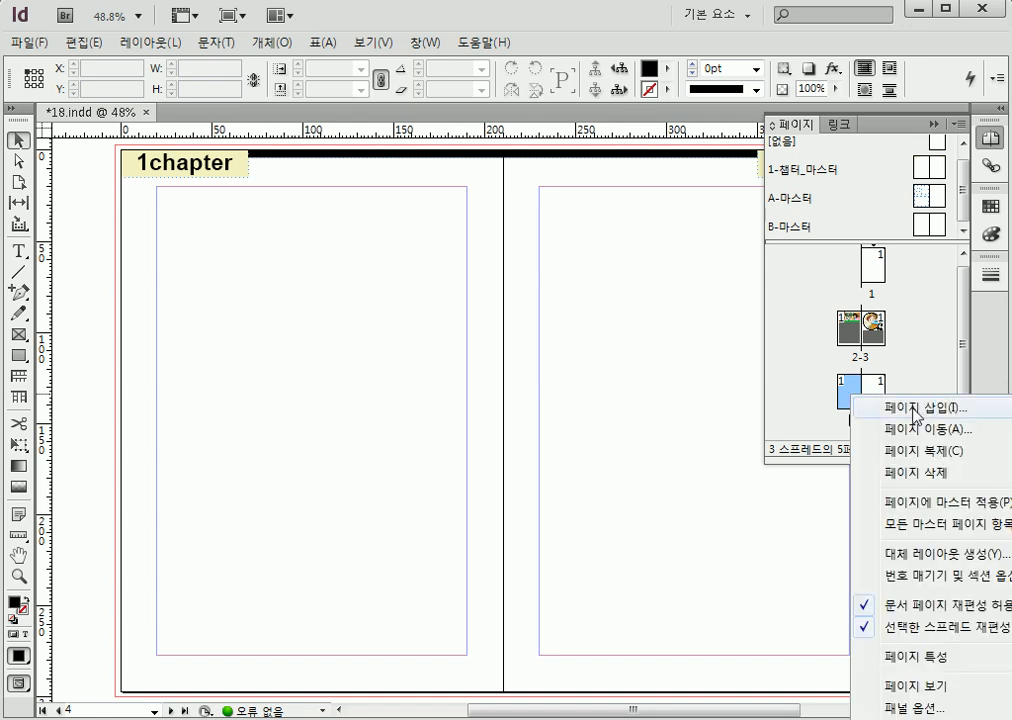
click(967, 514)
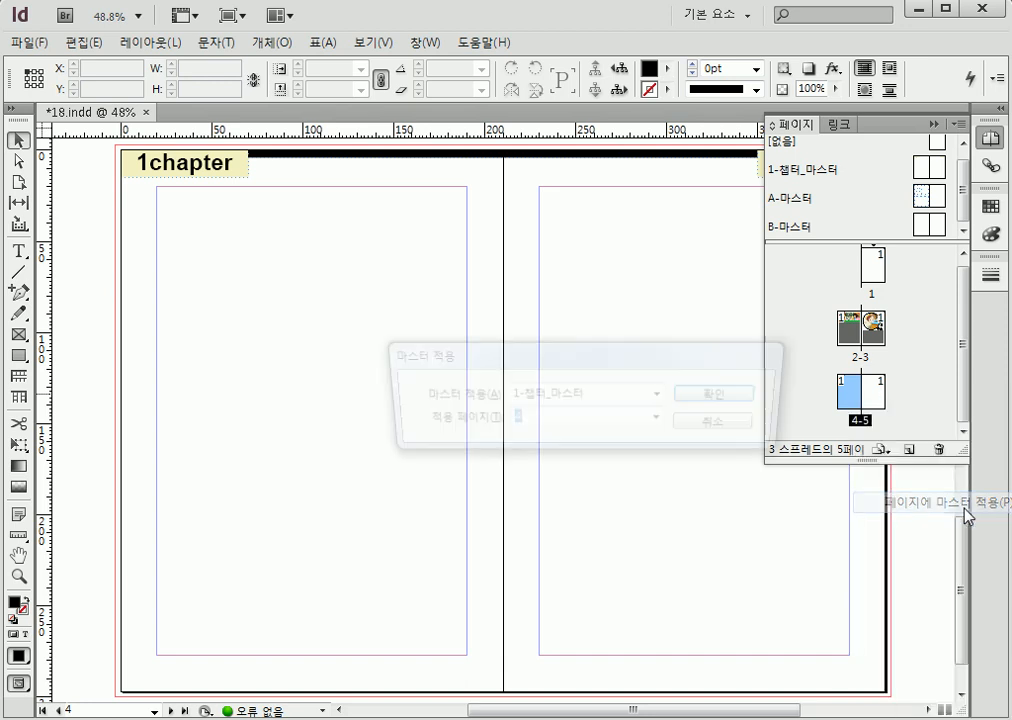
drag(632, 376, 478, 373)
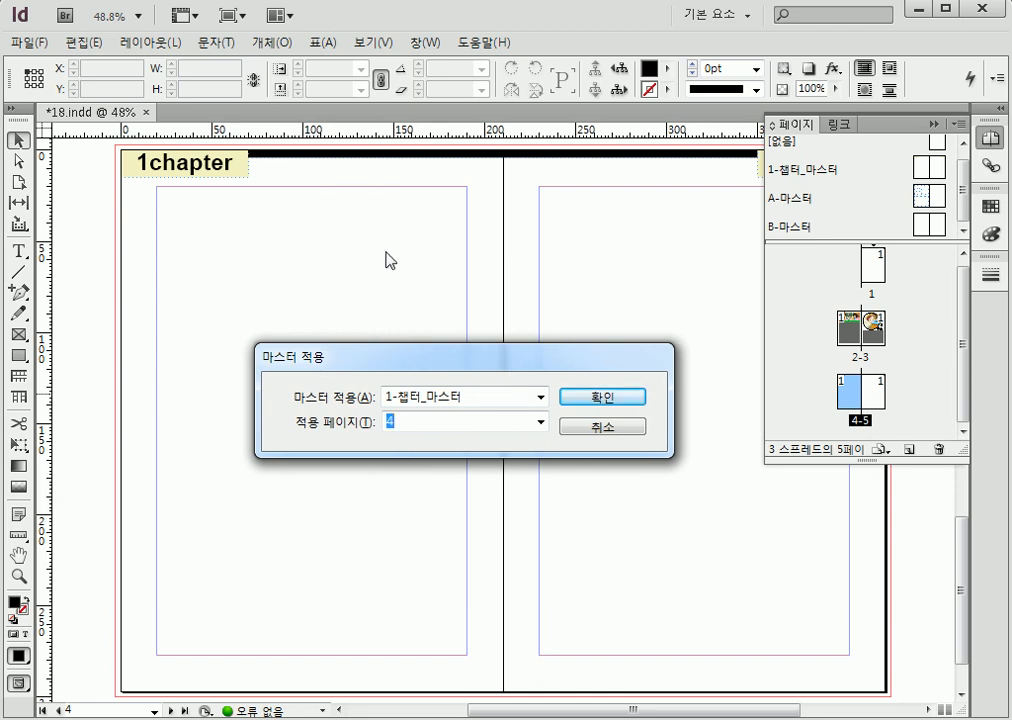
click(541, 397)
click(520, 448)
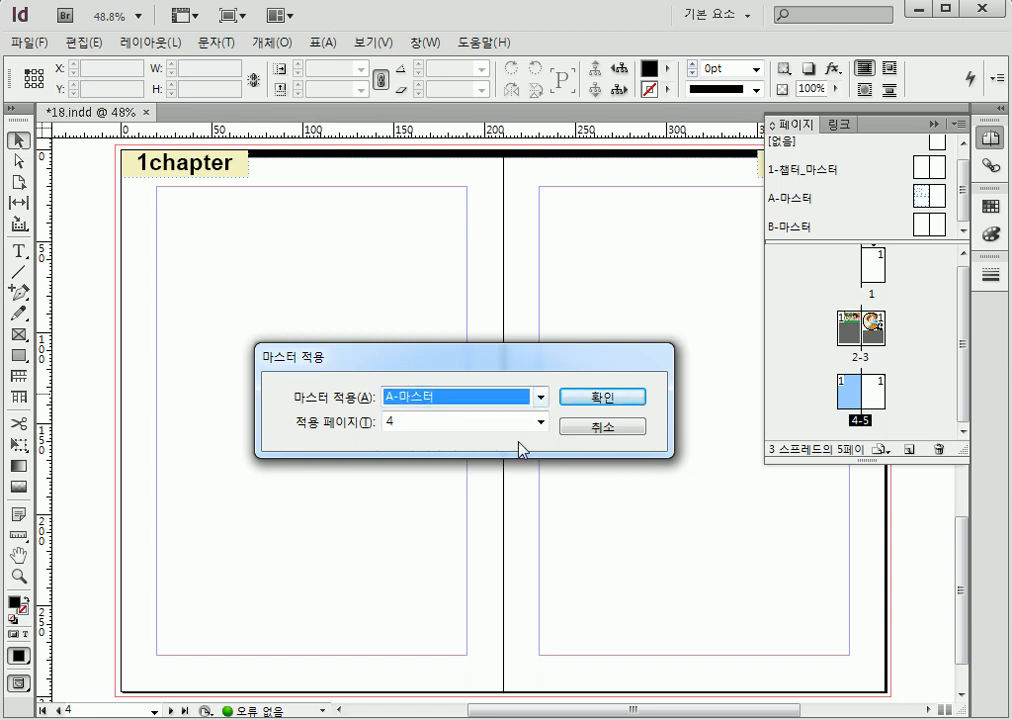
click(592, 399)
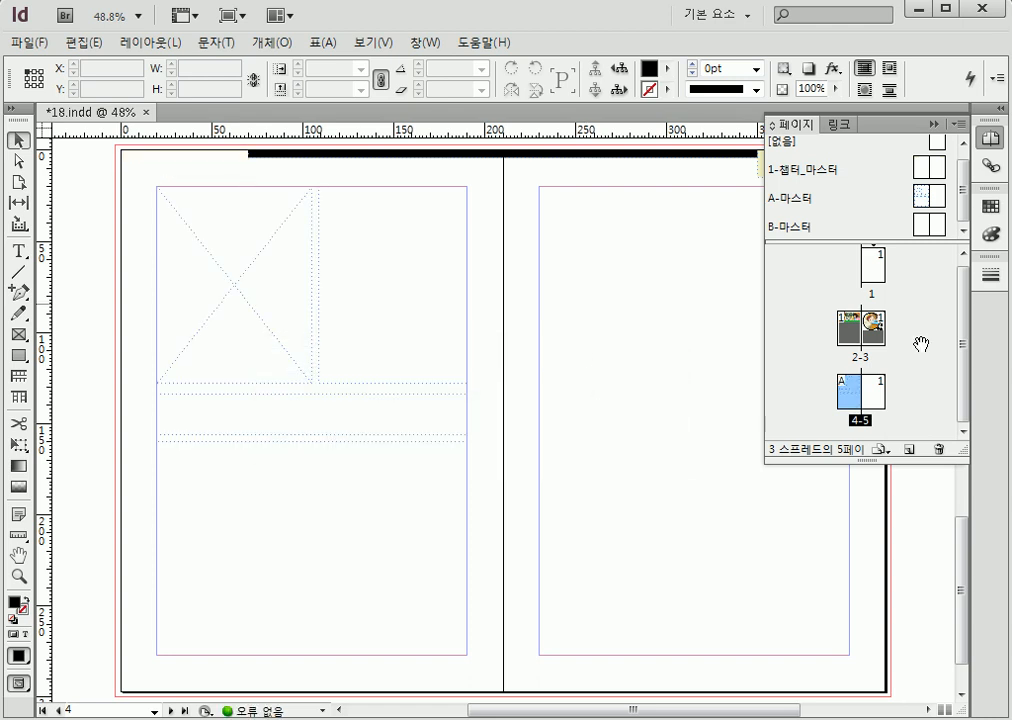
Step: Try to apply A-마스터 to page 5 in place of the chapter master
click(874, 393)
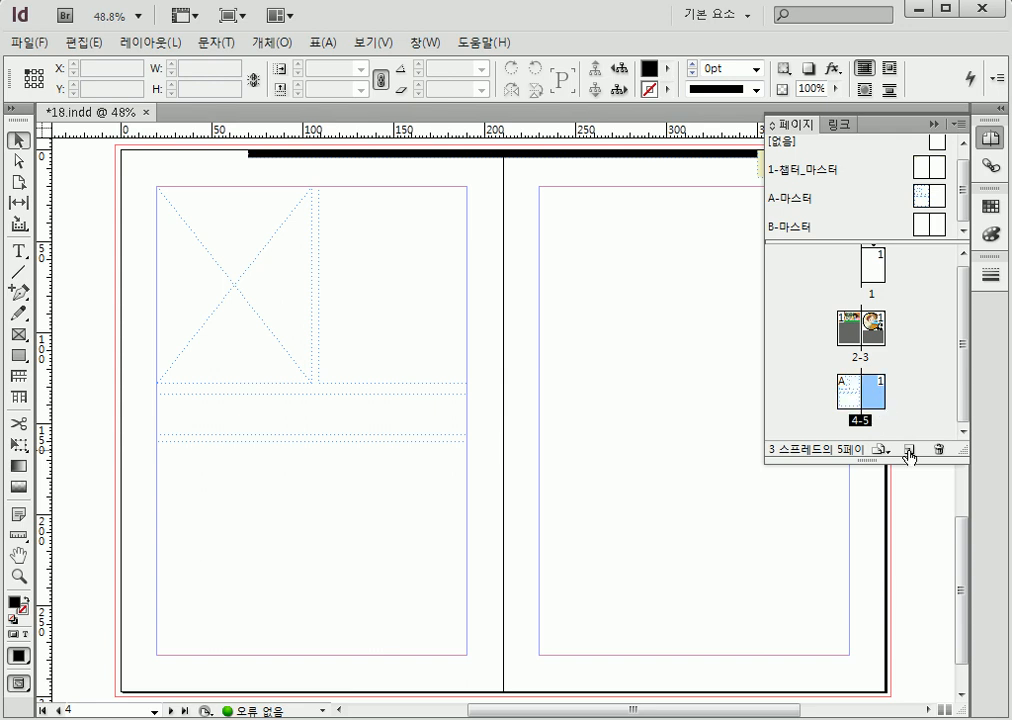
right_click(874, 399)
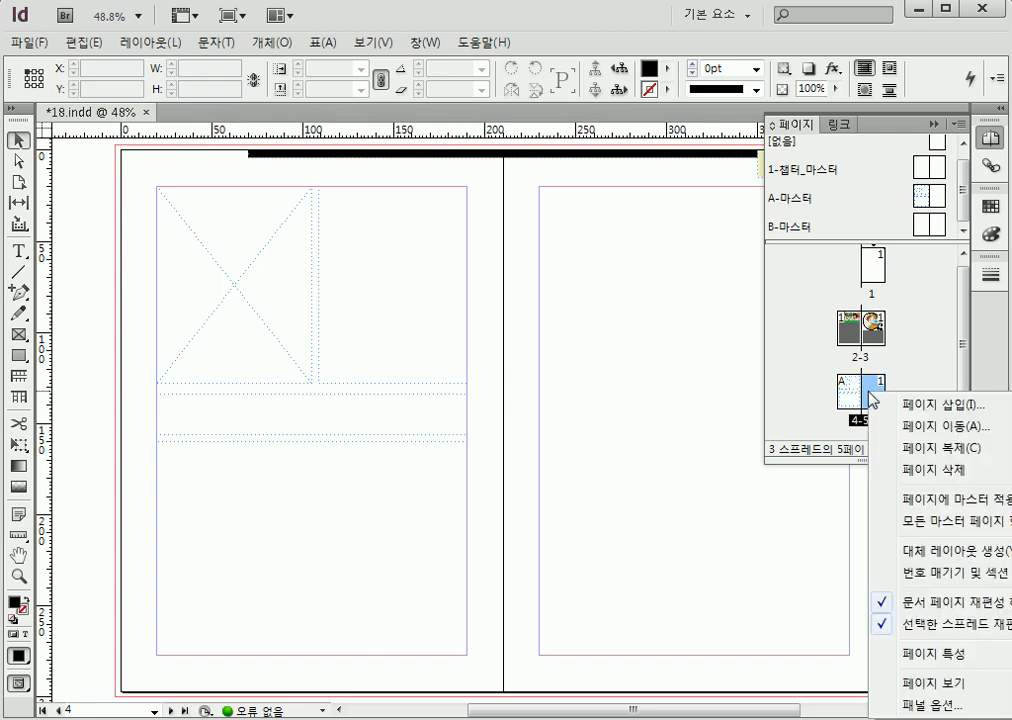
click(951, 505)
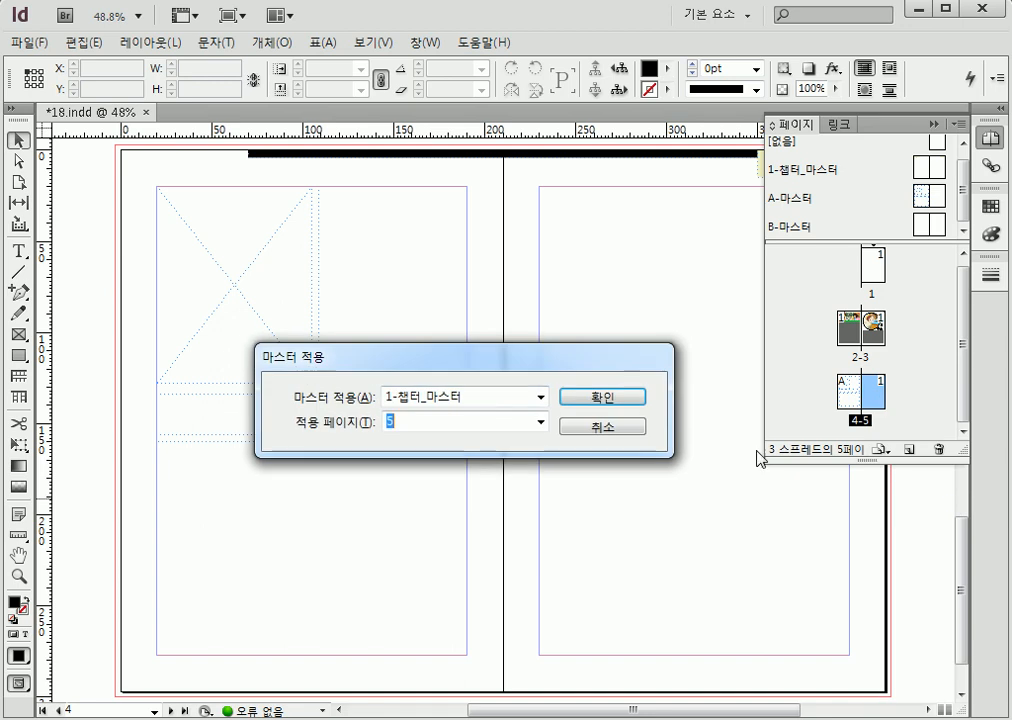
click(481, 403)
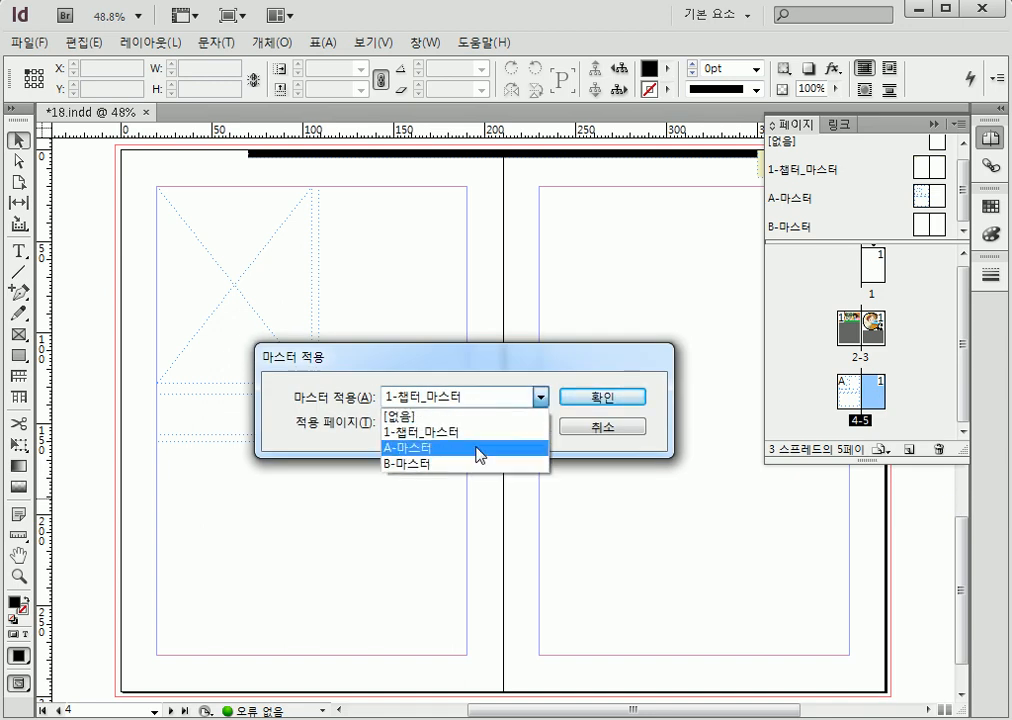
click(481, 447)
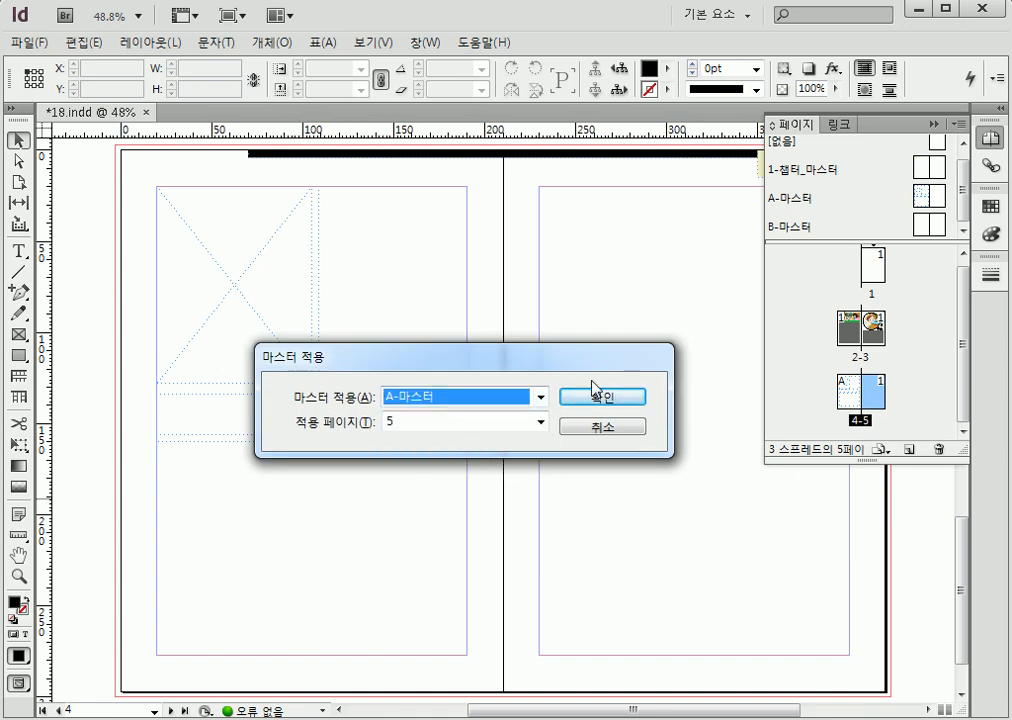
click(594, 396)
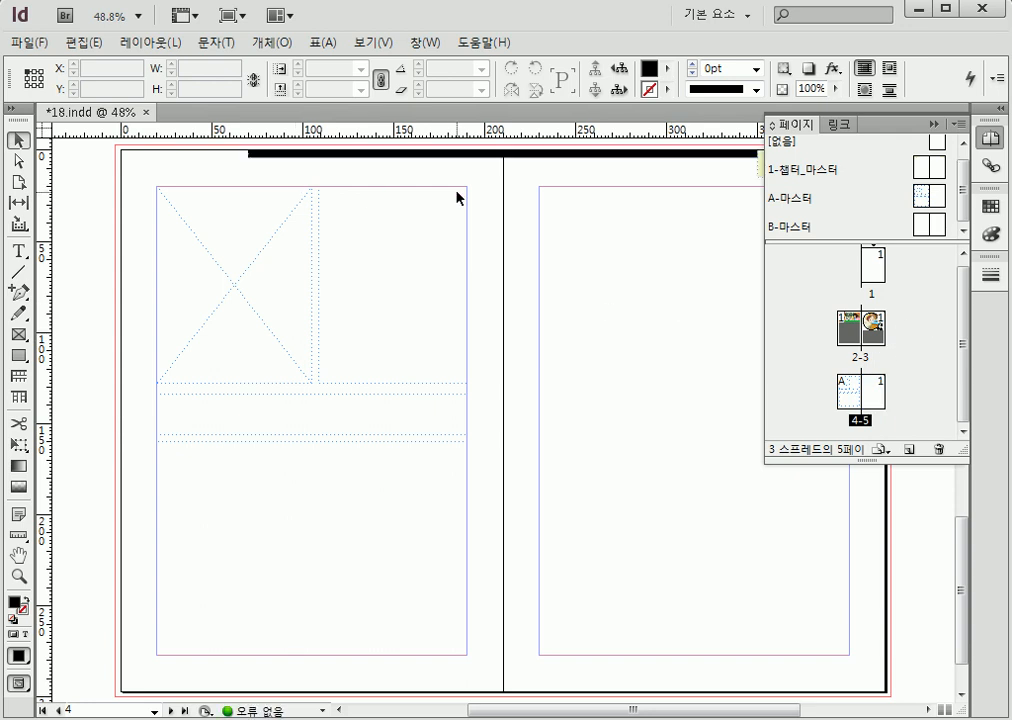
Step: Check the chapter header across spread 4-5 and apply A-마스터 to page 5
drag(632, 194, 460, 299)
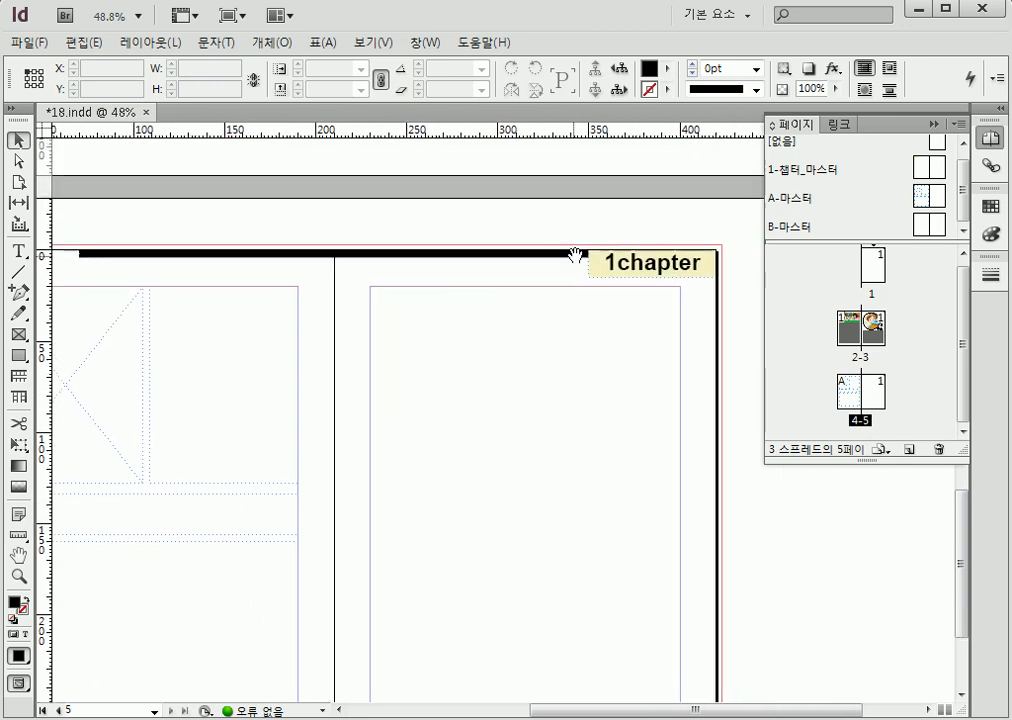
drag(343, 299, 443, 246)
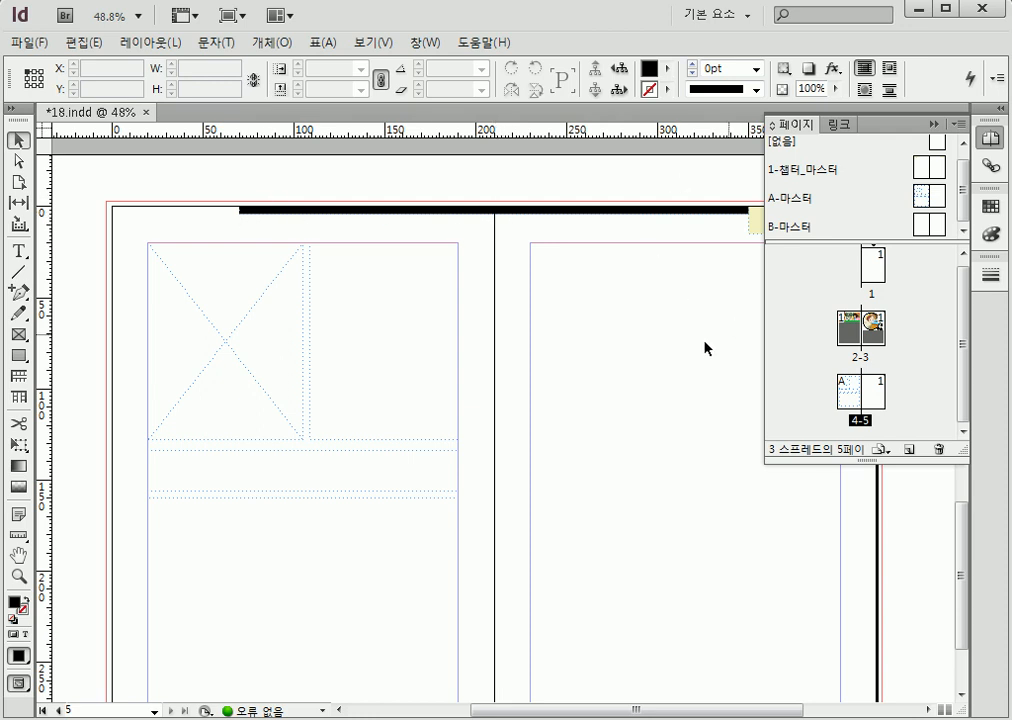
drag(541, 360, 544, 323)
right_click(873, 390)
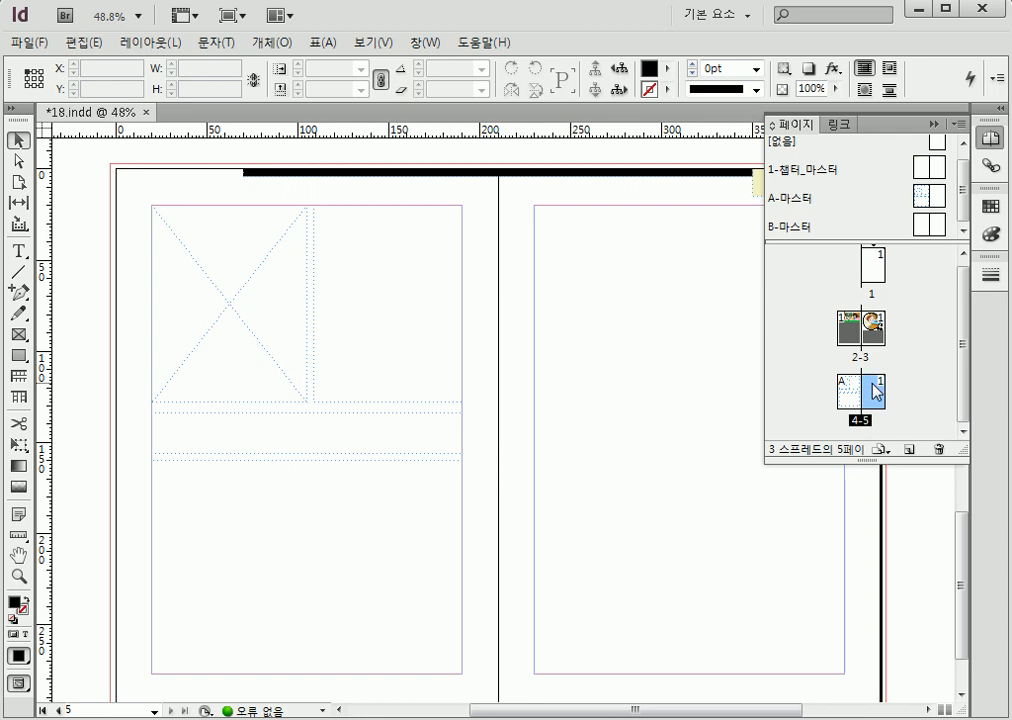
click(962, 490)
click(491, 400)
click(486, 448)
click(600, 398)
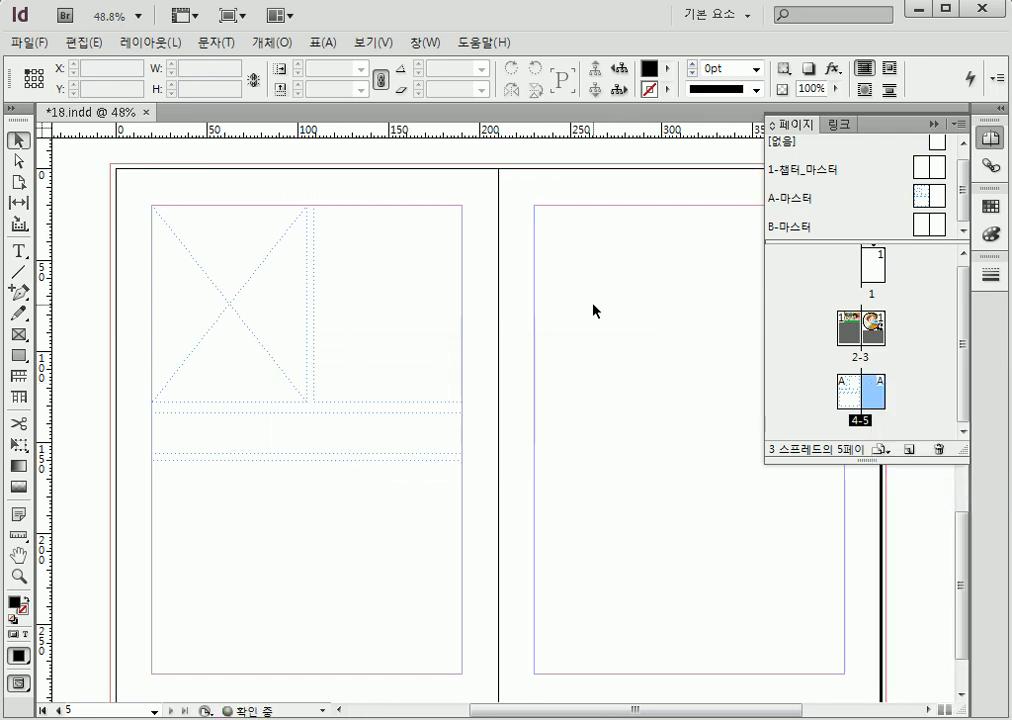
Step: Override all master page items on page 4 so its frames can be edited
drag(632, 332, 558, 296)
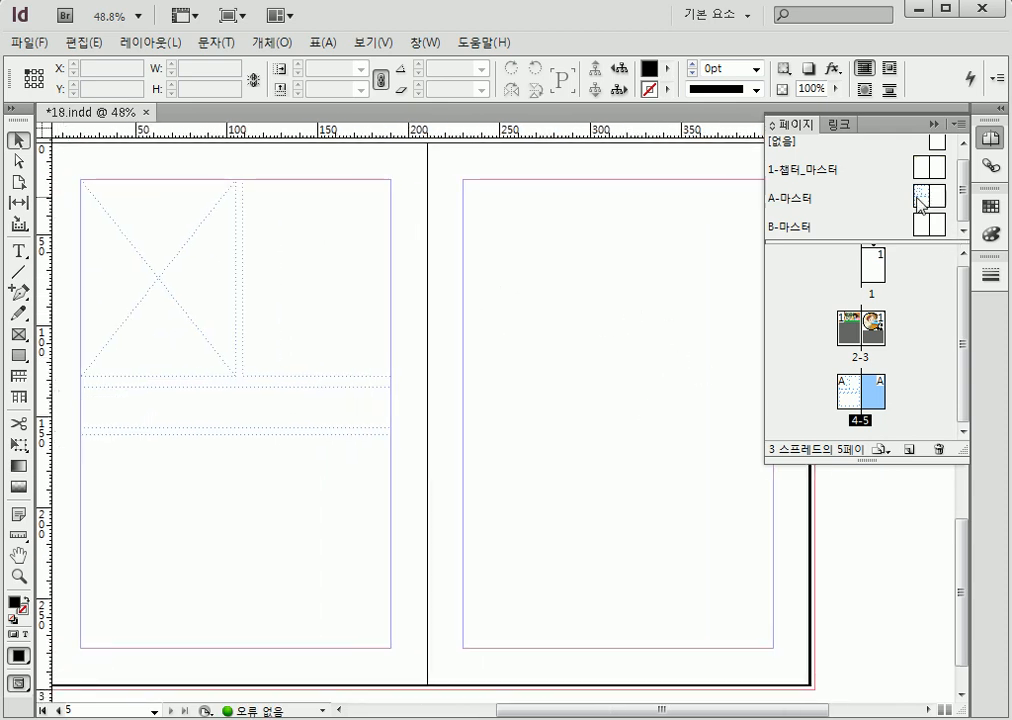
drag(339, 380, 440, 374)
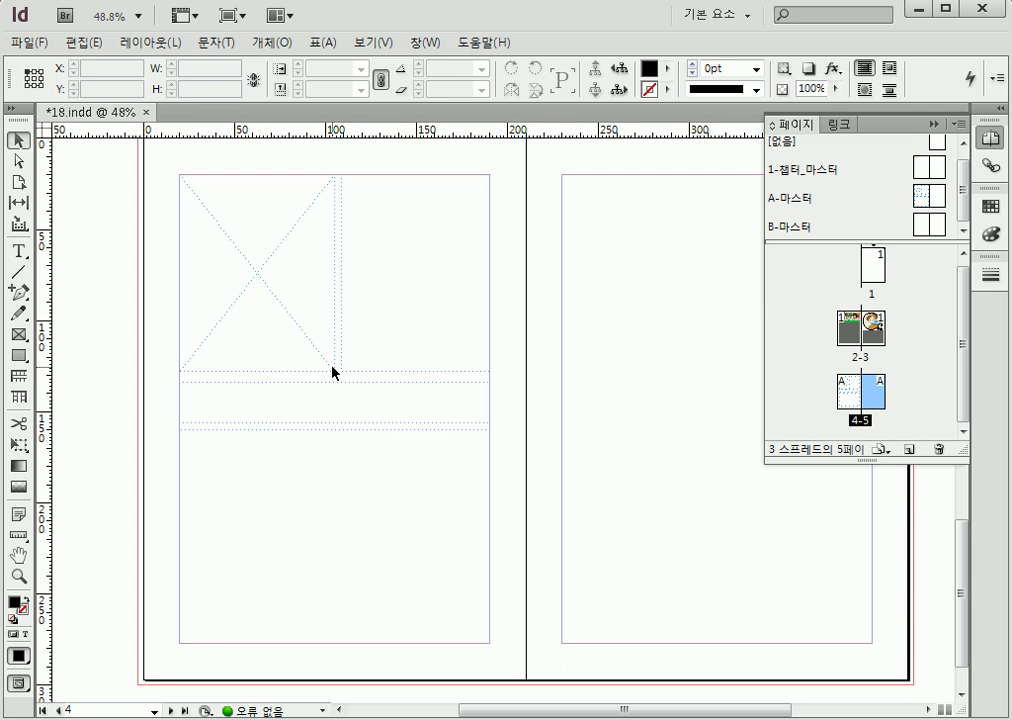
click(846, 398)
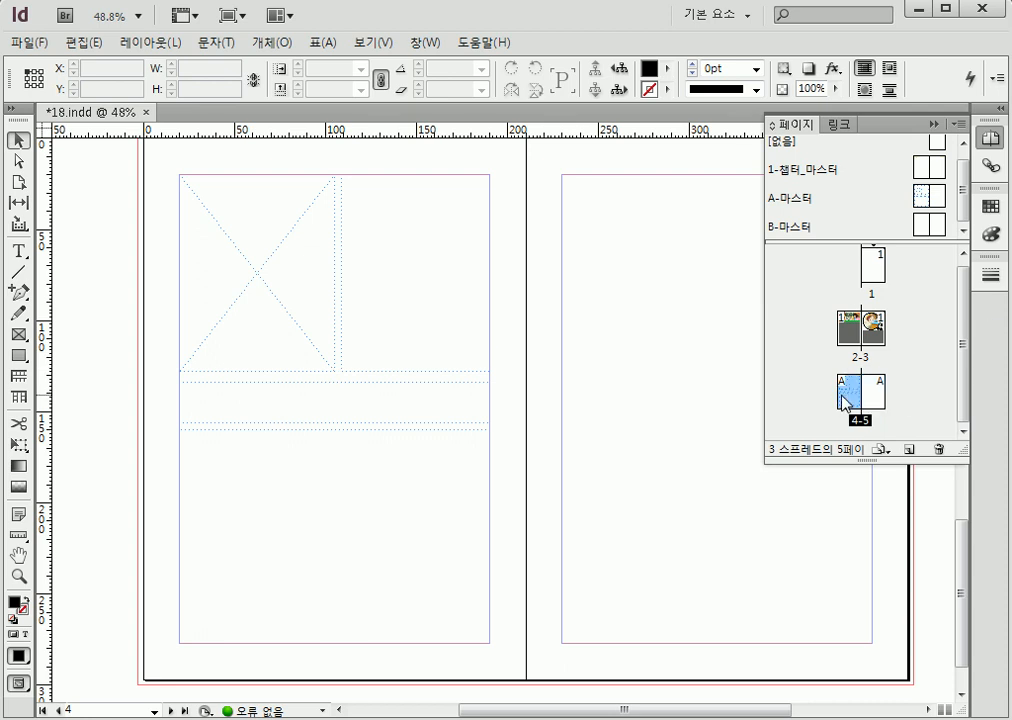
right_click(846, 400)
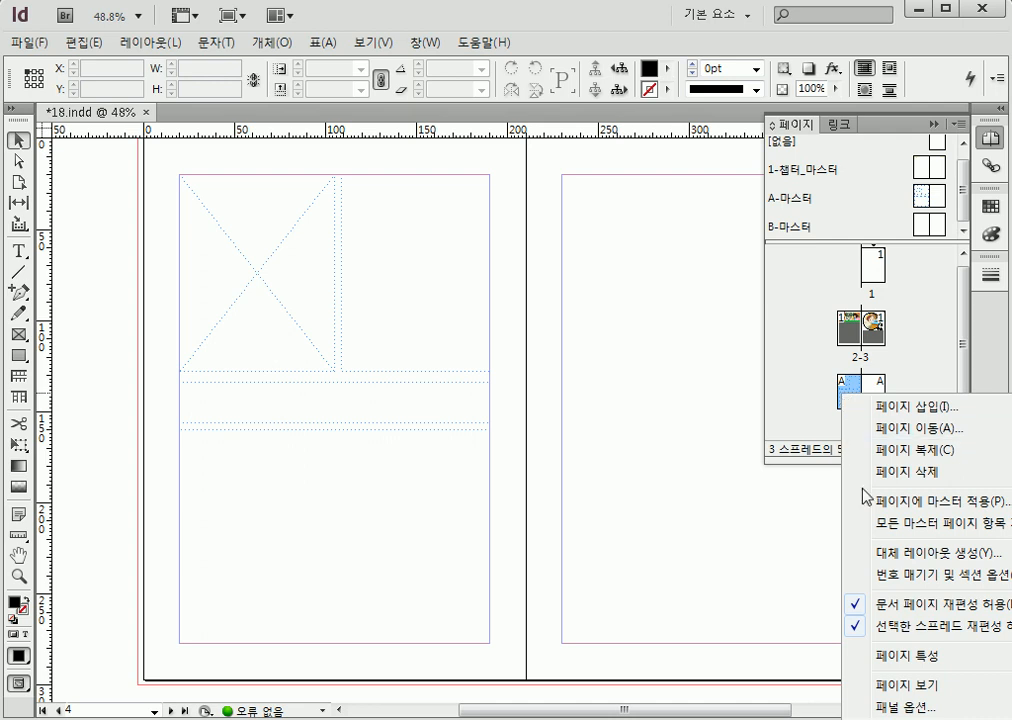
click(922, 523)
Step: Select the overridden picture and text frames on page 4 in turn to examine whether each is editable
drag(527, 334, 239, 529)
click(553, 342)
drag(516, 304, 145, 421)
click(548, 299)
click(386, 339)
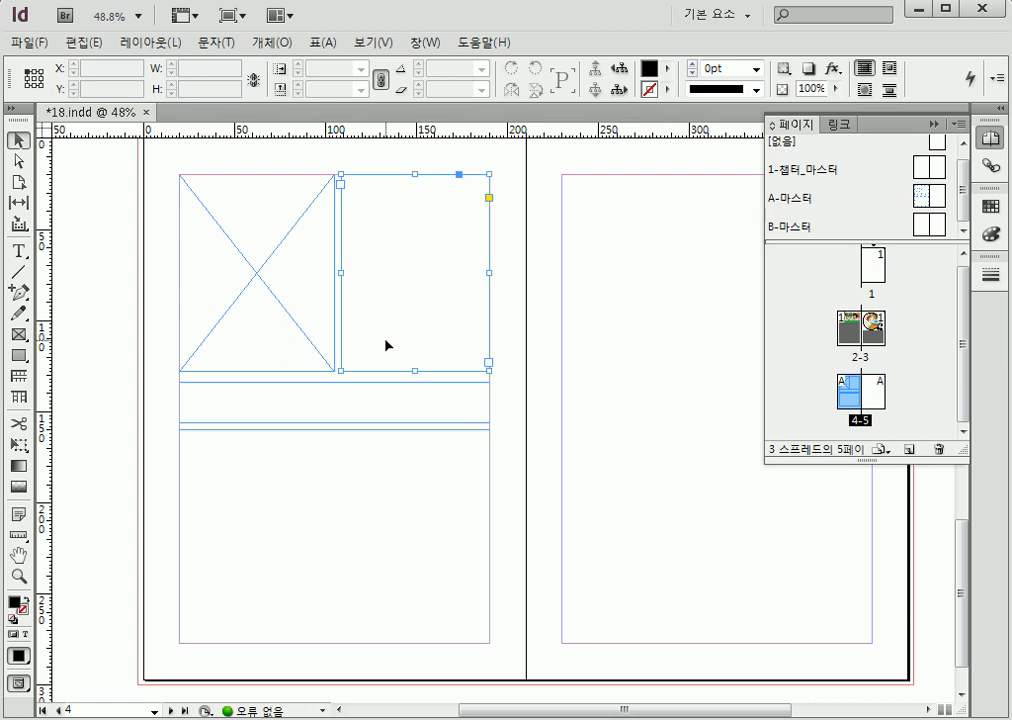
click(282, 357)
click(300, 410)
click(309, 472)
click(284, 330)
click(395, 313)
click(547, 308)
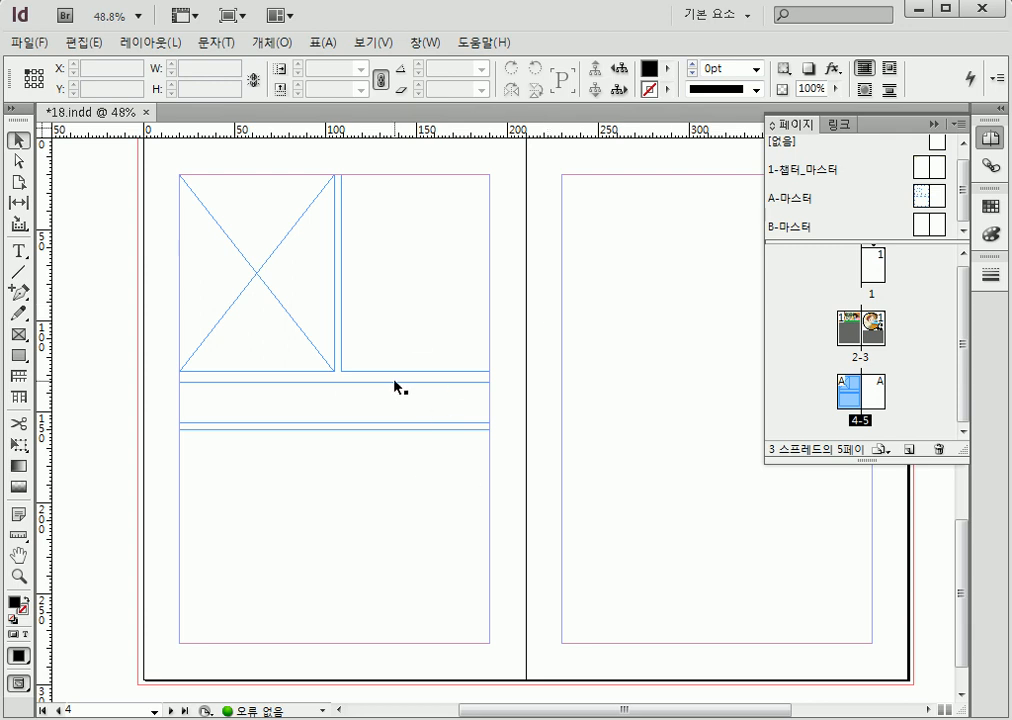
Step: Place the image 001.jpg into the picture frame at the upper left of page 4
click(393, 347)
click(281, 309)
click(27, 42)
click(107, 302)
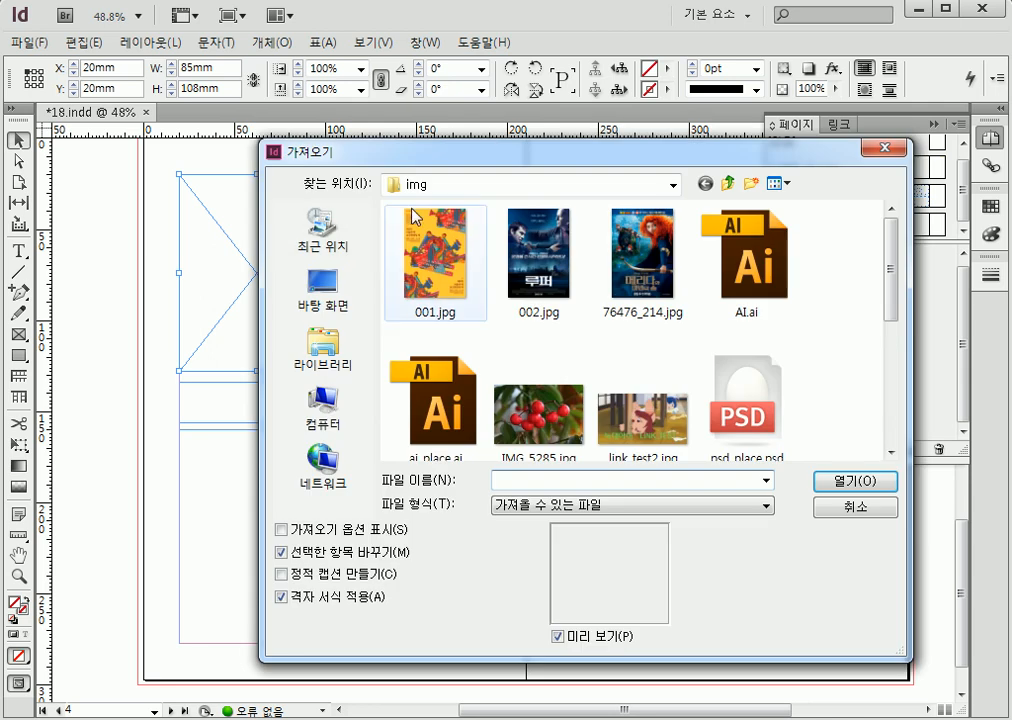
key(Return)
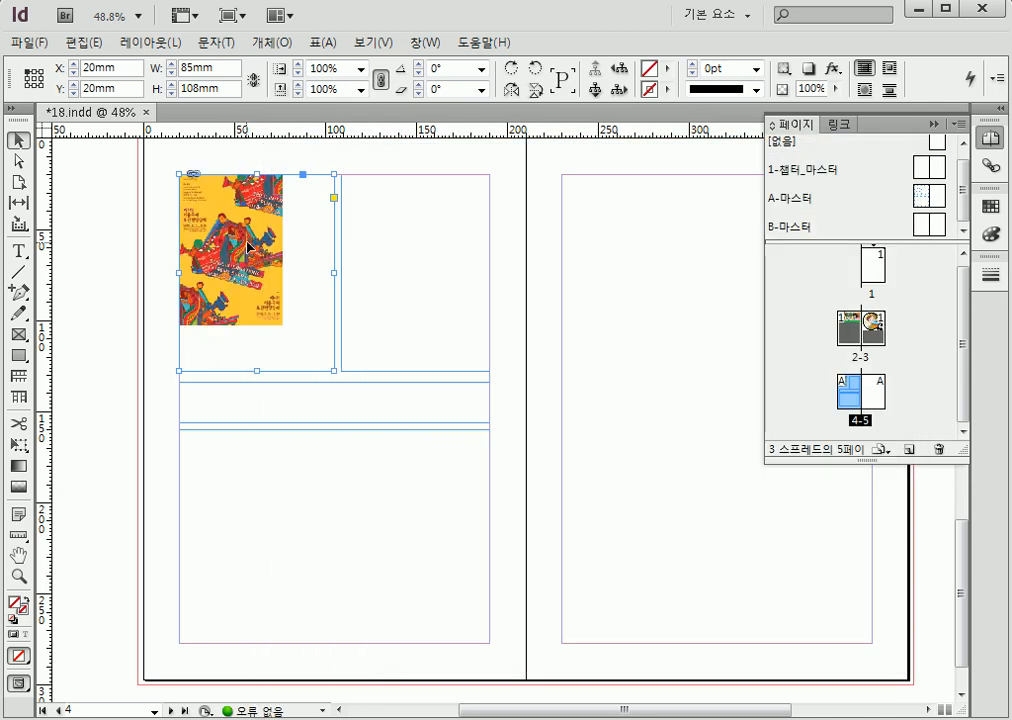
Step: Fit the placed poster image to its frame at the upper left of page 4 with the fit-content-to-frame option
click(136, 321)
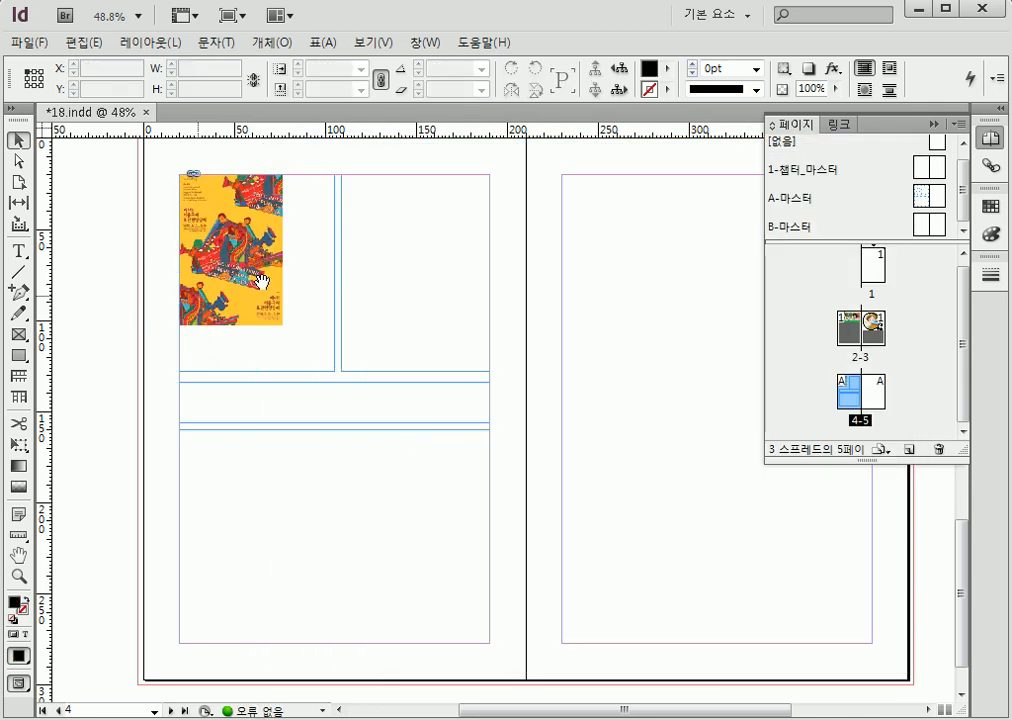
click(368, 285)
click(267, 302)
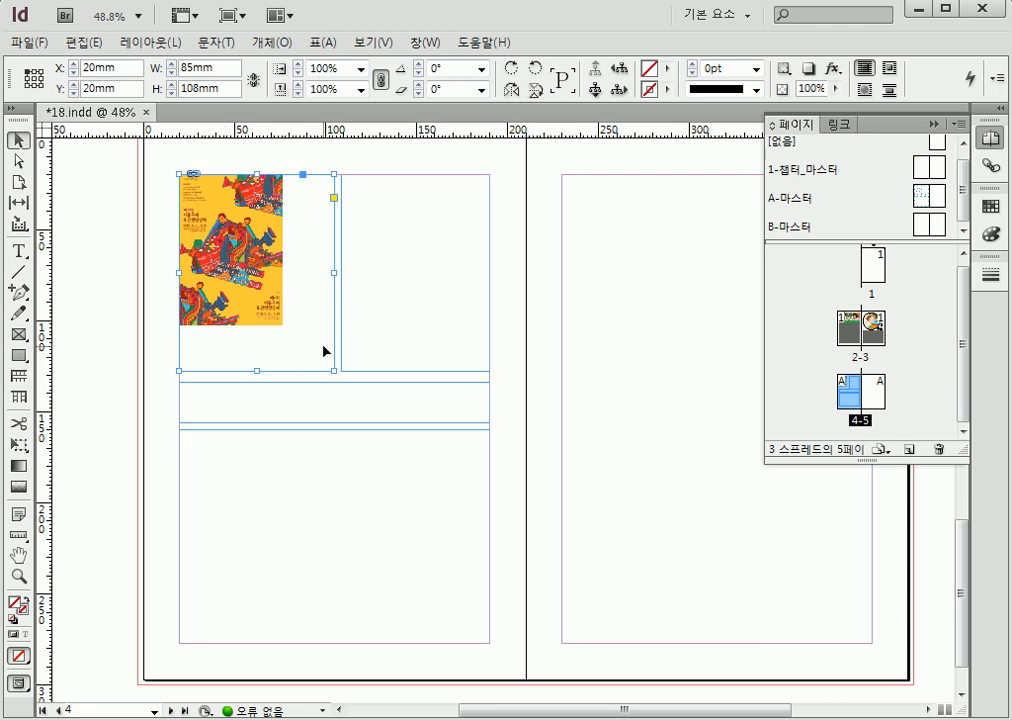
click(268, 42)
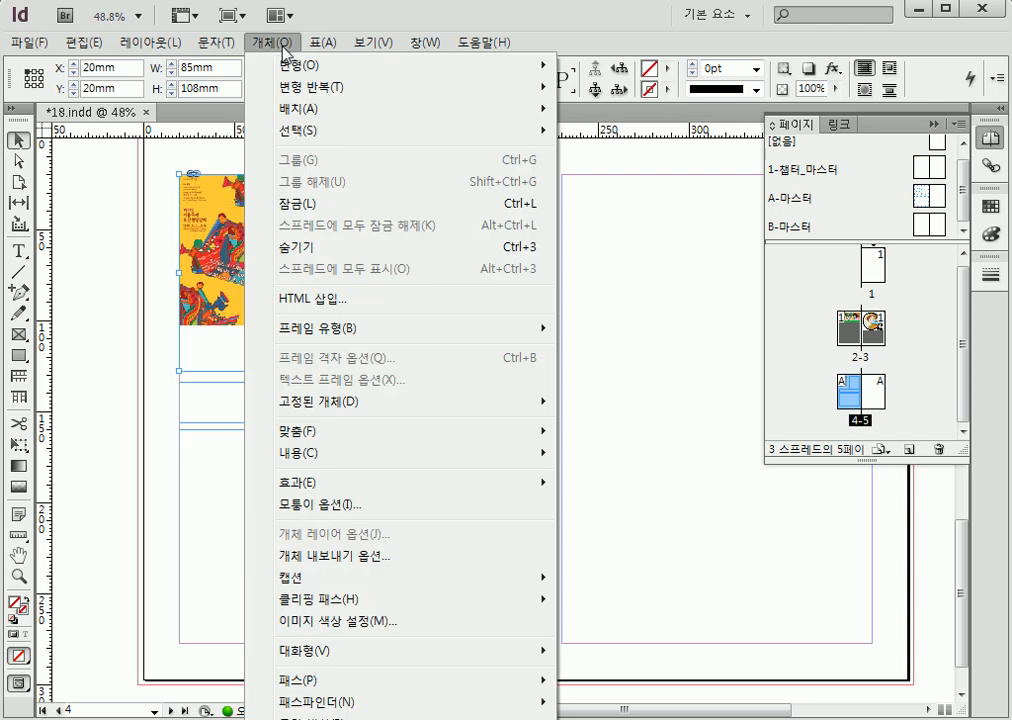
mouse_move(388, 441)
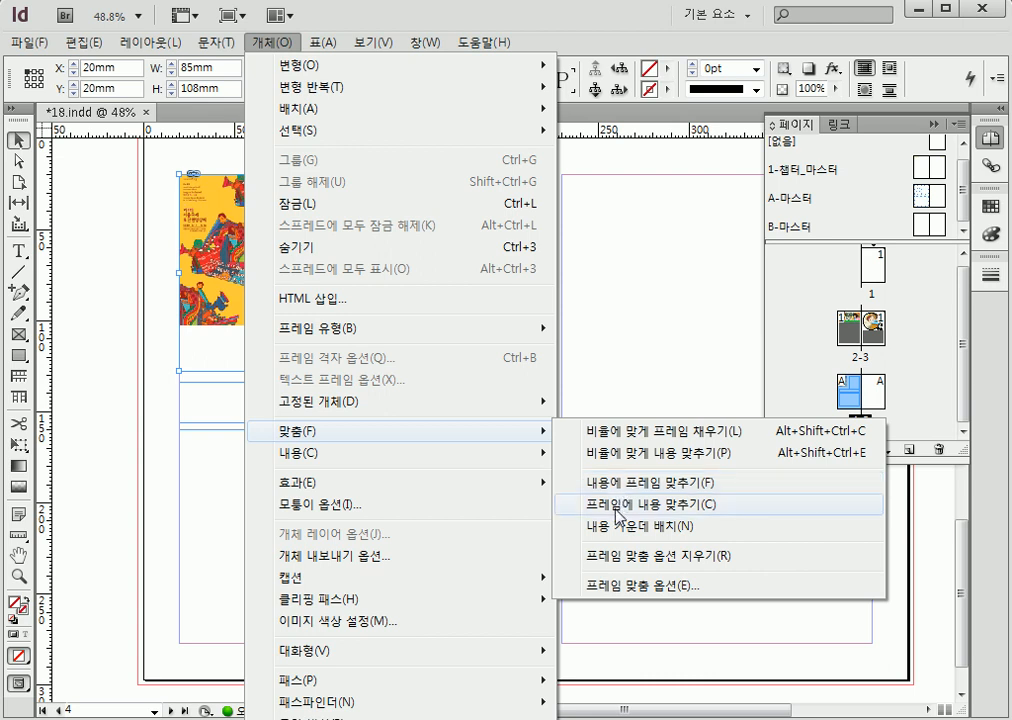
mouse_move(298, 334)
mouse_move(474, 436)
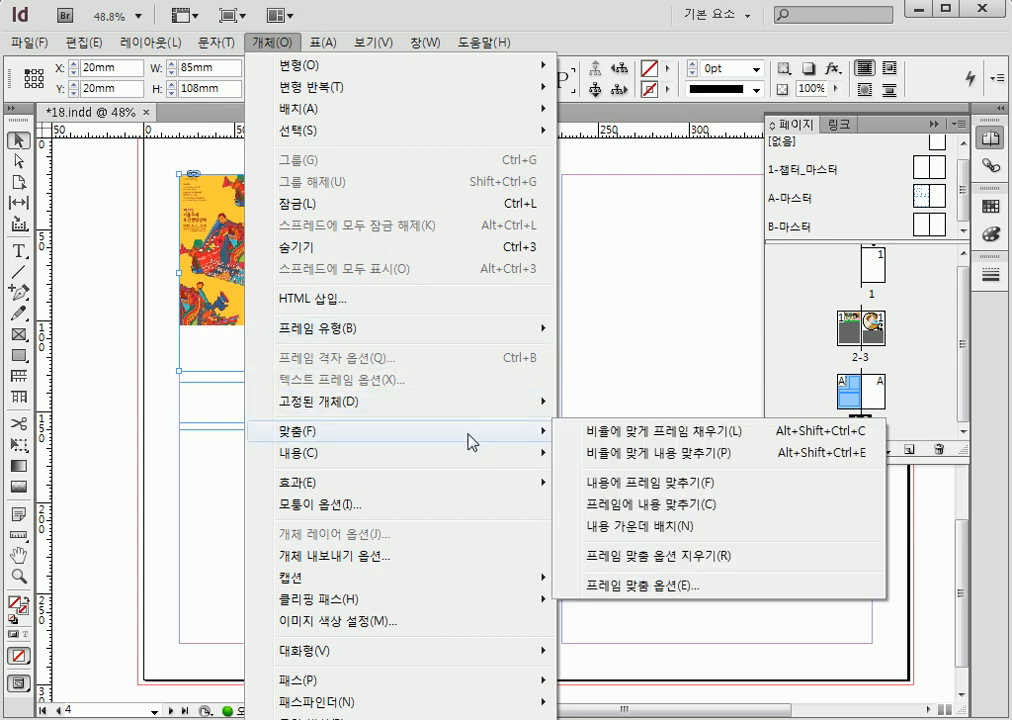
click(637, 507)
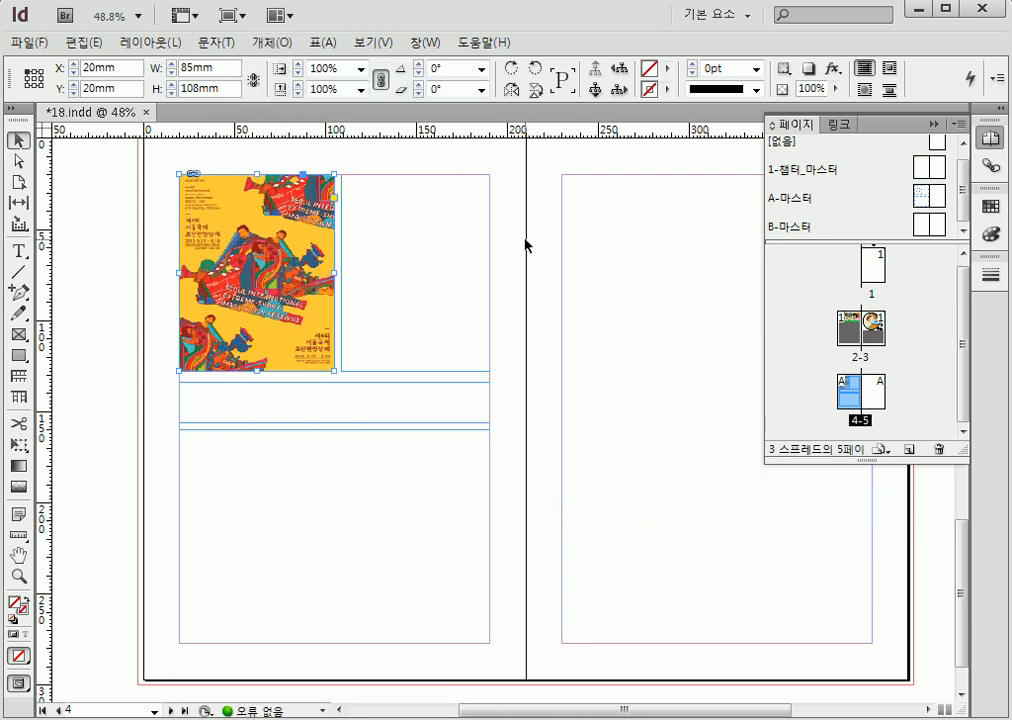
click(525, 245)
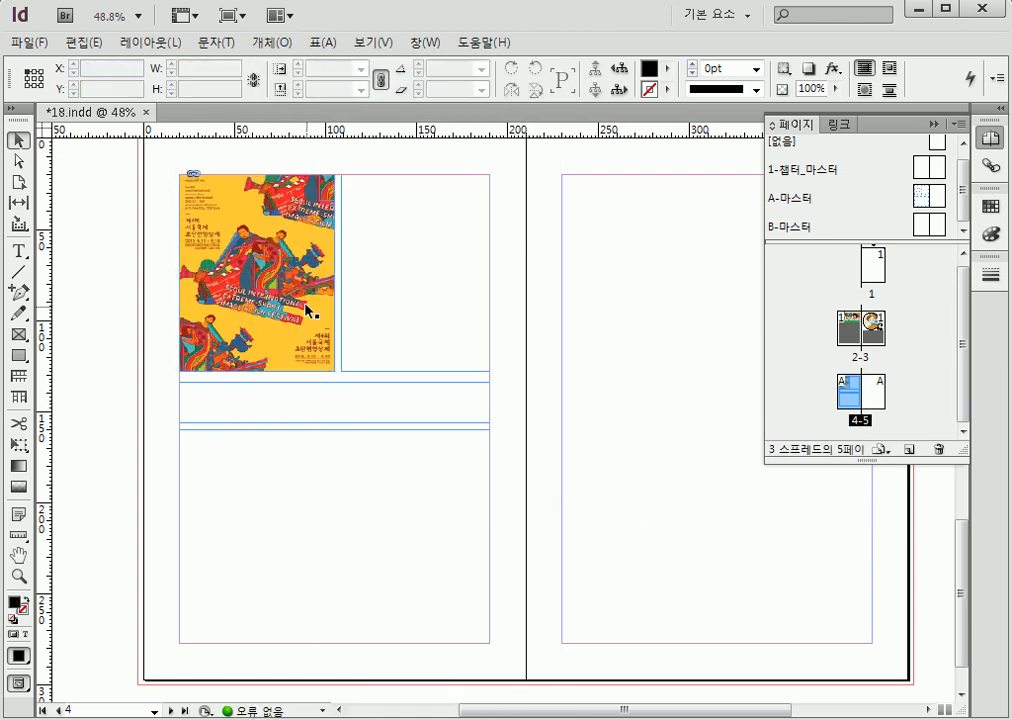
Step: Fill the three text frames on page 4, beside the picture, in the heading band and in the lower body, with placeholder text
click(391, 294)
click(229, 50)
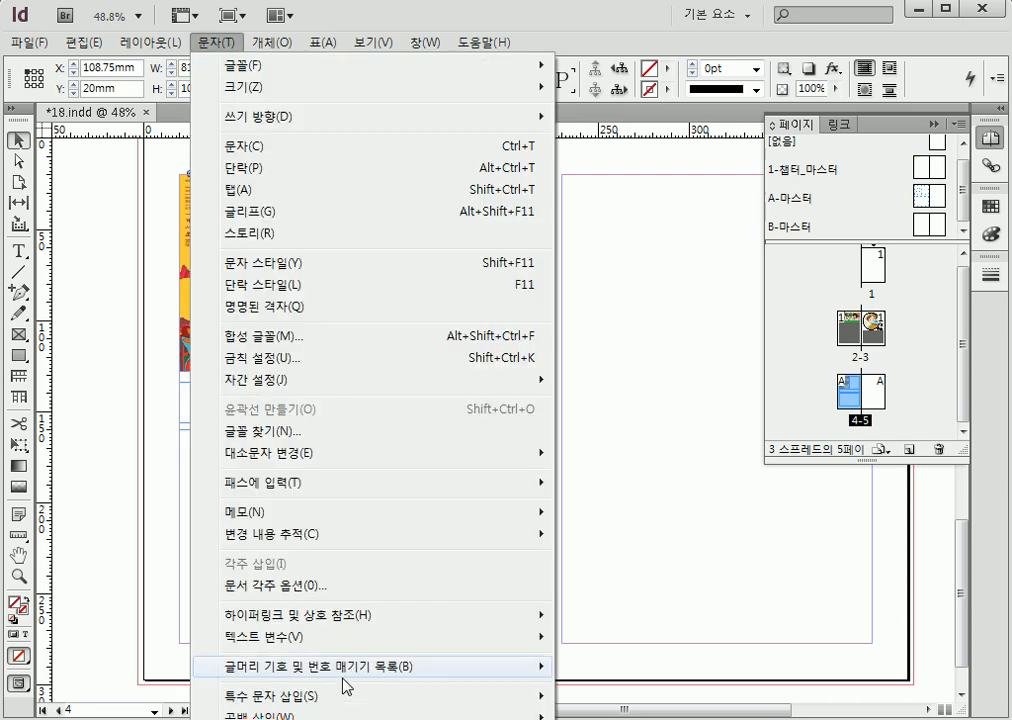
click(320, 718)
click(291, 405)
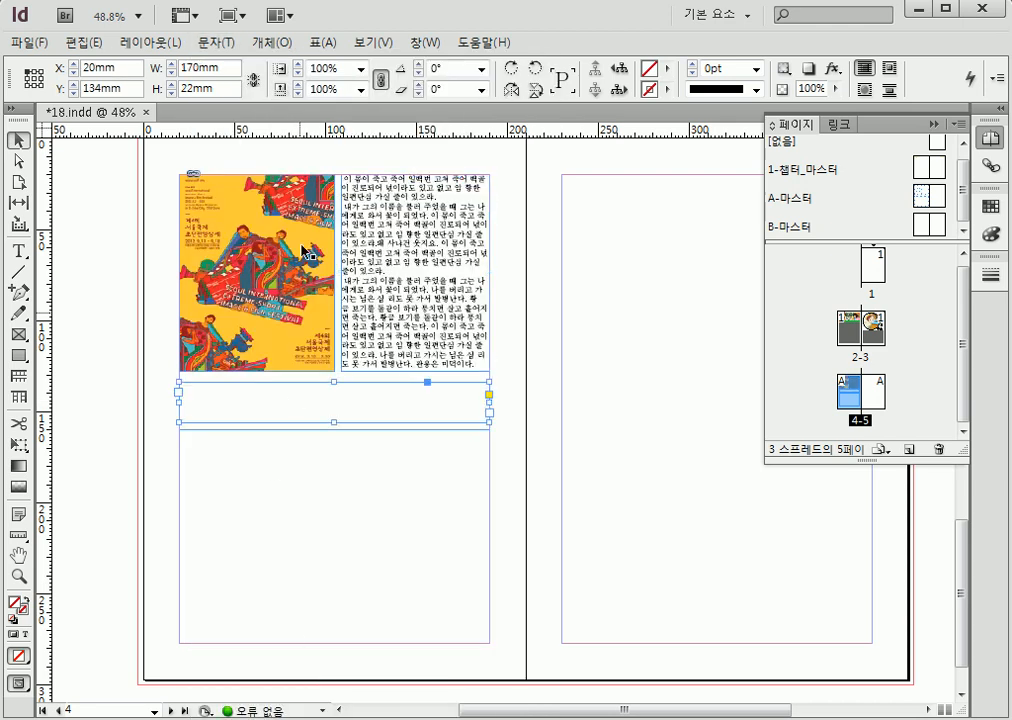
click(213, 42)
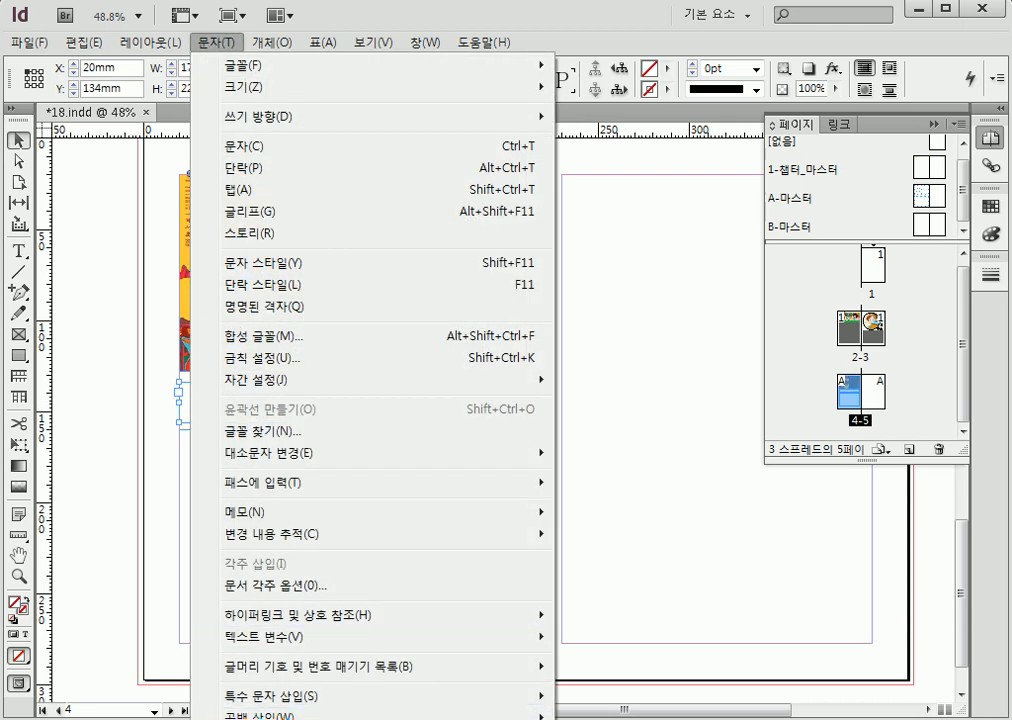
click(318, 718)
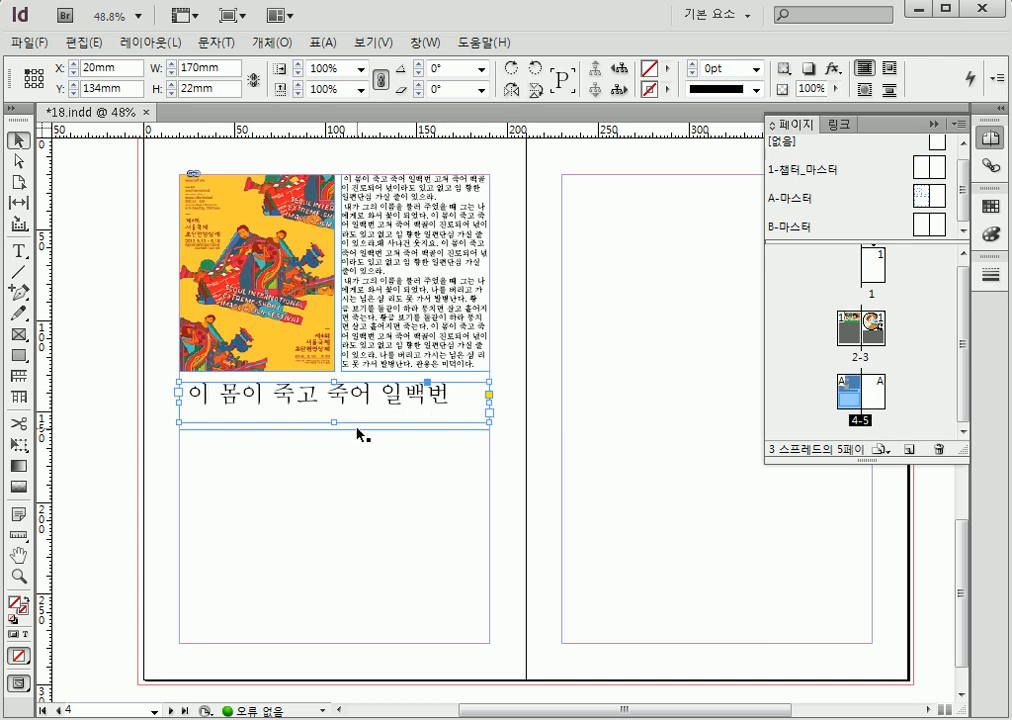
click(305, 456)
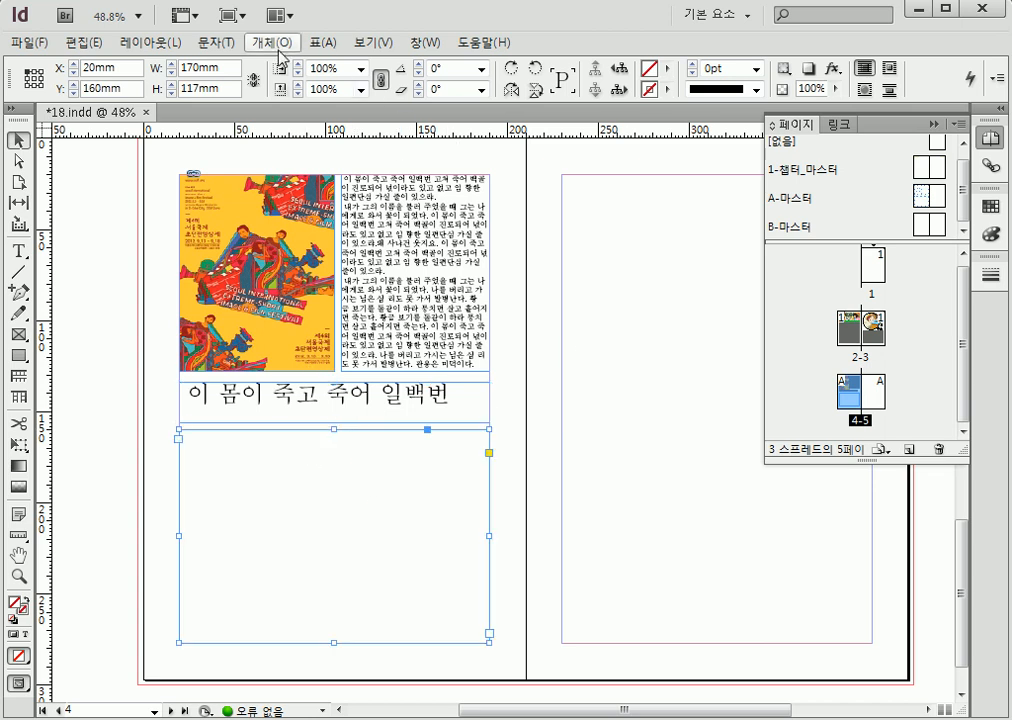
click(220, 43)
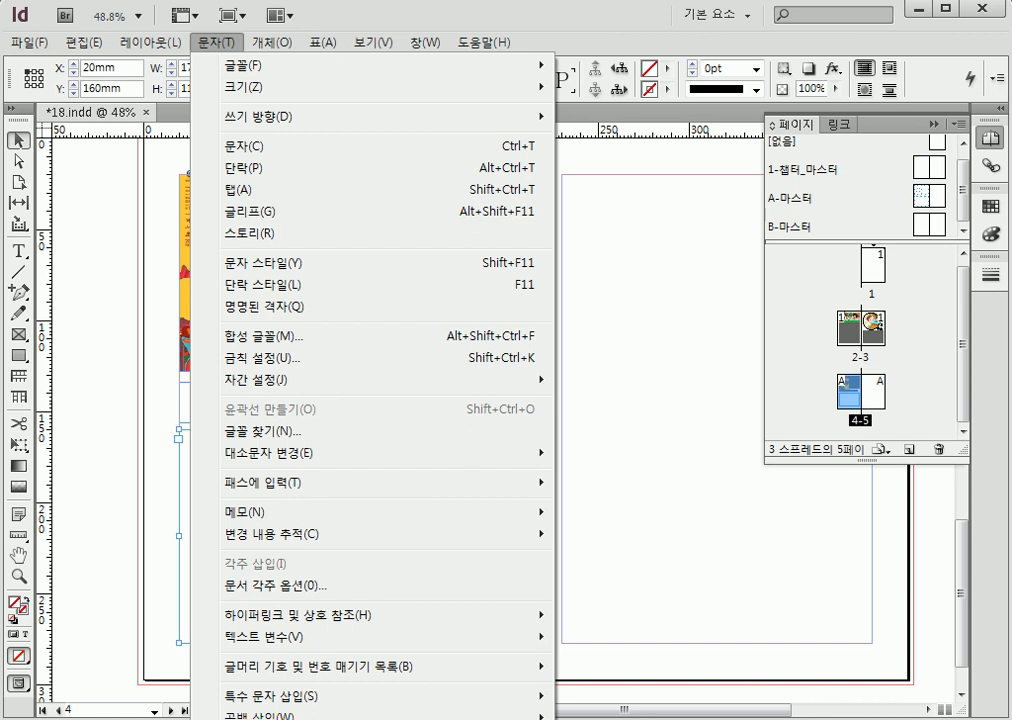
click(300, 719)
click(139, 425)
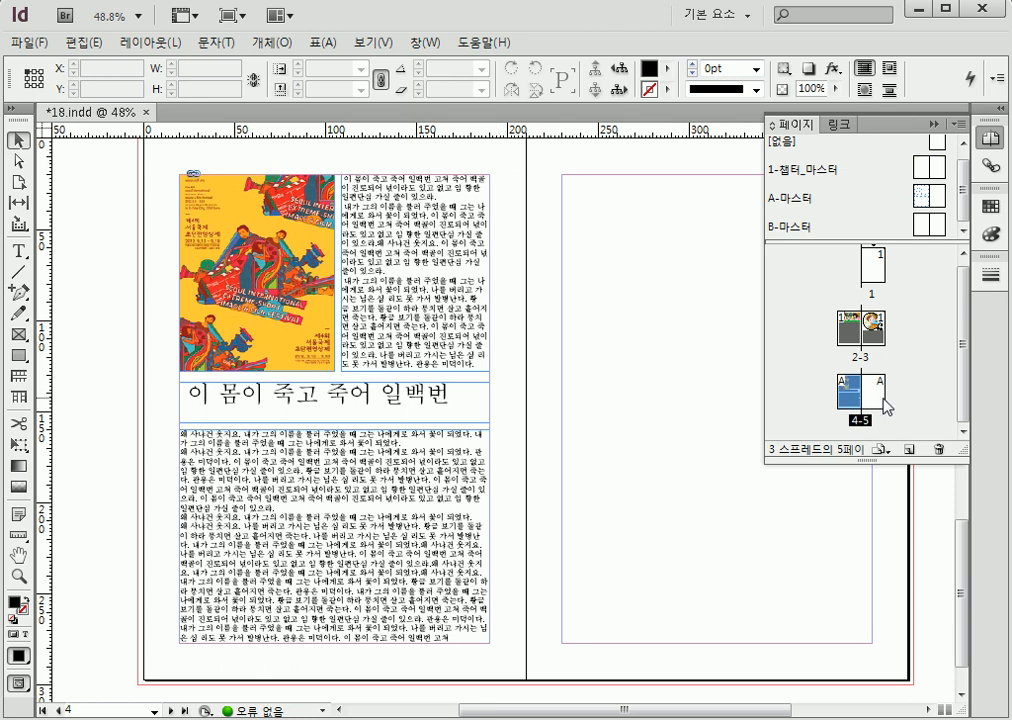
Step: Resize the black header bar on 1-챕터_마스터 to about 140 × 4 mm so it runs from the left chapter label to the spine
double_click(940, 168)
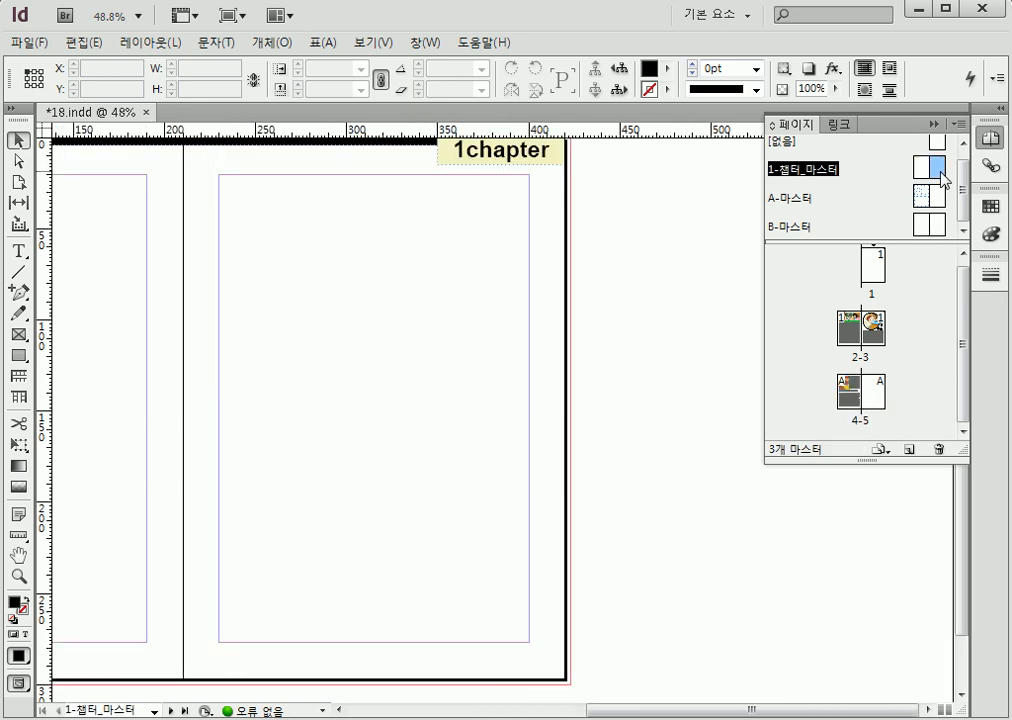
drag(264, 294, 470, 356)
click(368, 203)
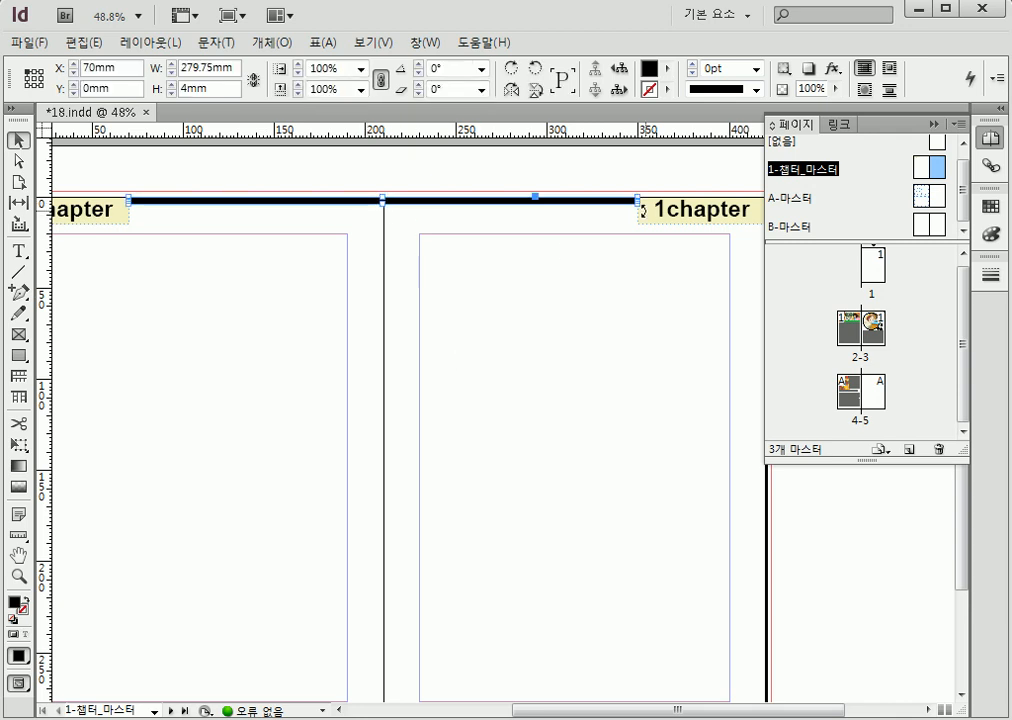
drag(637, 200, 384, 204)
click(322, 431)
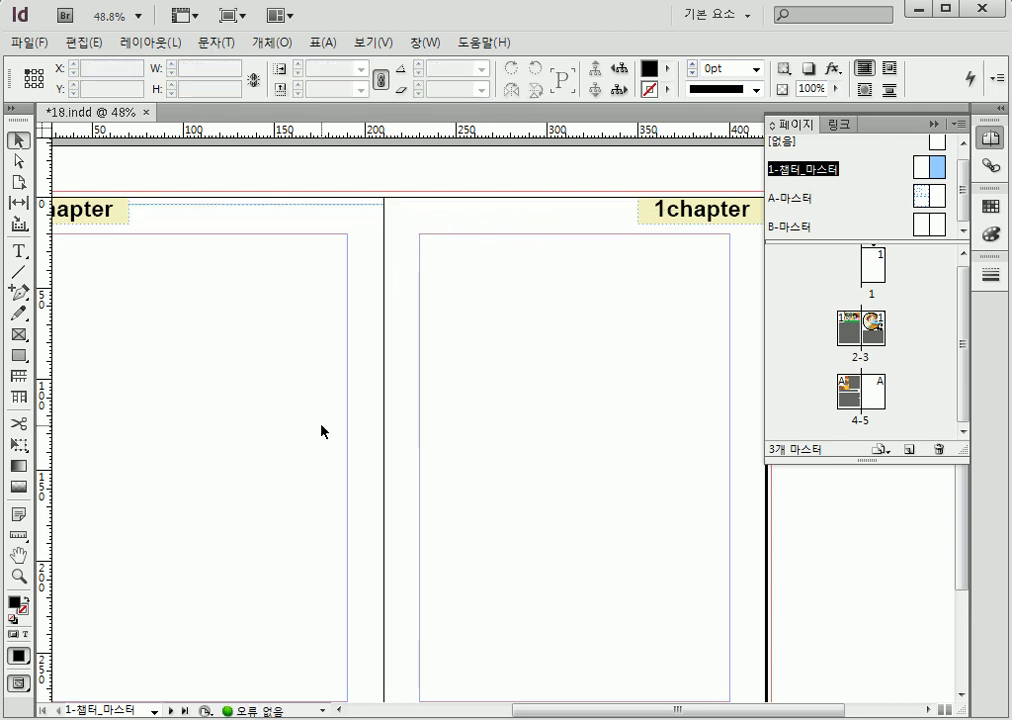
click(282, 205)
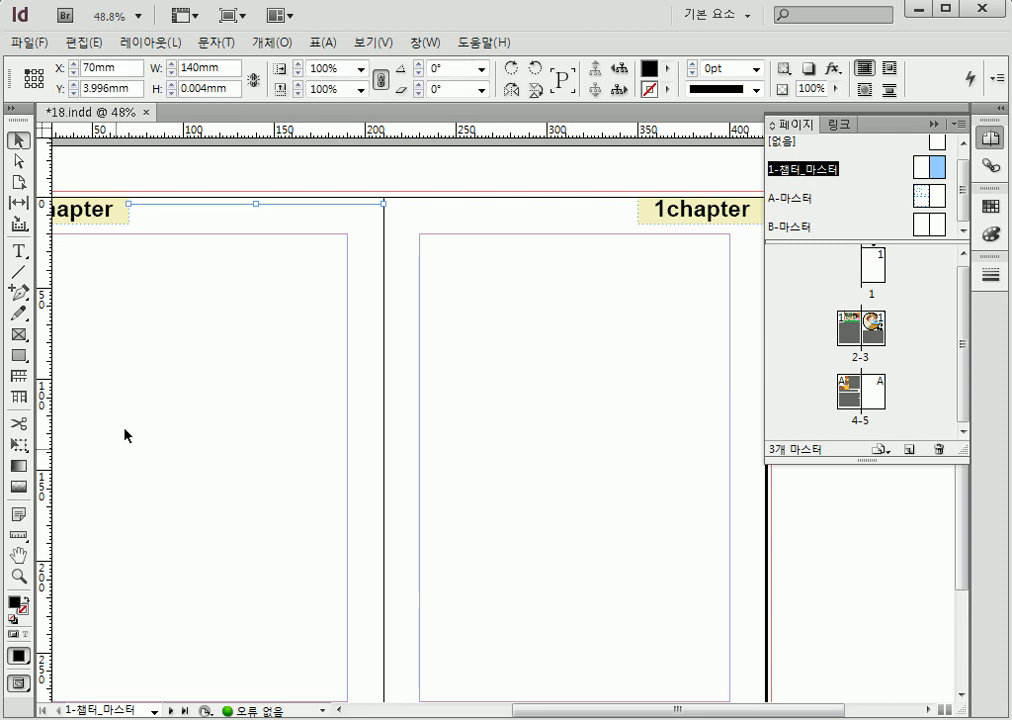
drag(257, 202, 257, 196)
click(271, 214)
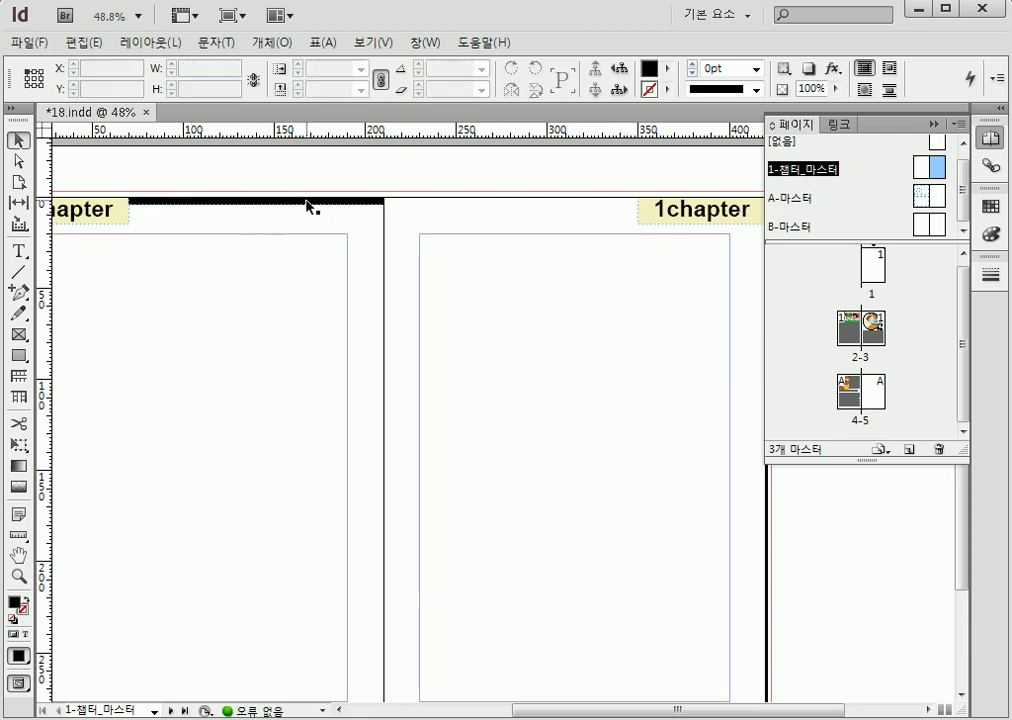
Step: Duplicate the header bar onto the right master page, between the spine and the 1chapter label
click(306, 208)
drag(203, 208, 454, 219)
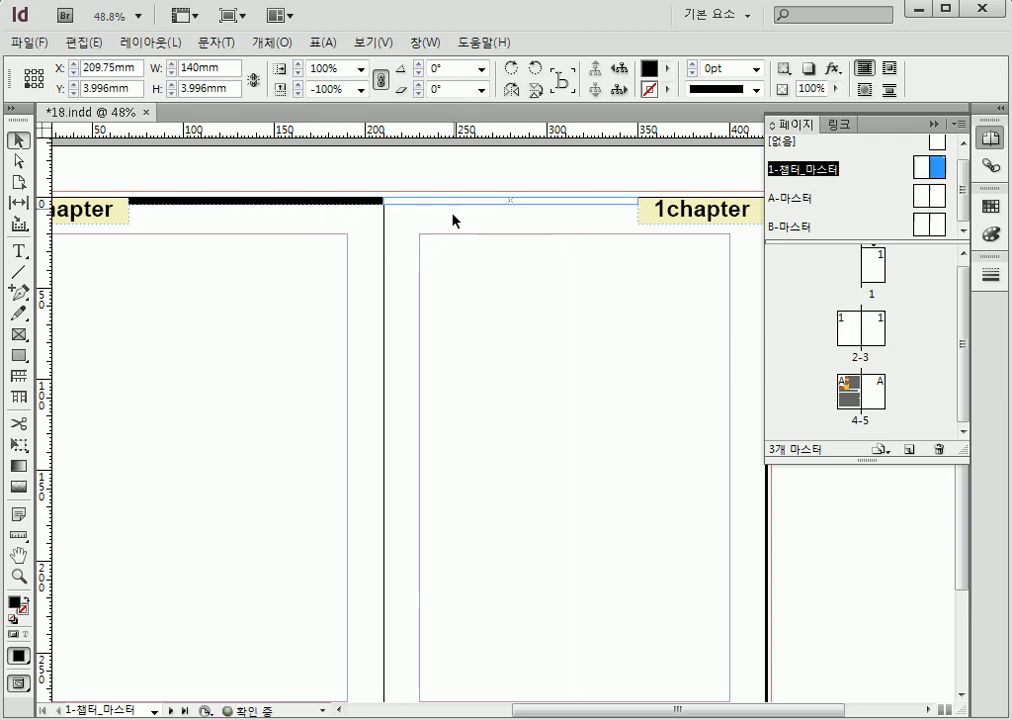
click(440, 293)
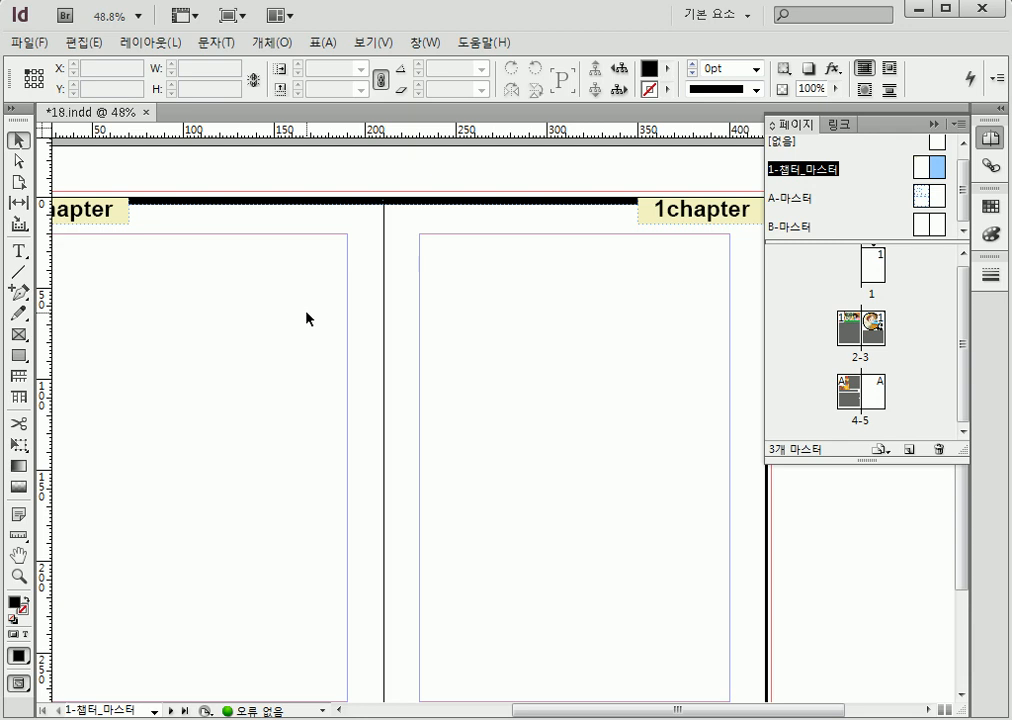
Step: Replace the left master page's header bar with a pasted copy aligned to the page top between the chapter label and the spine
click(355, 204)
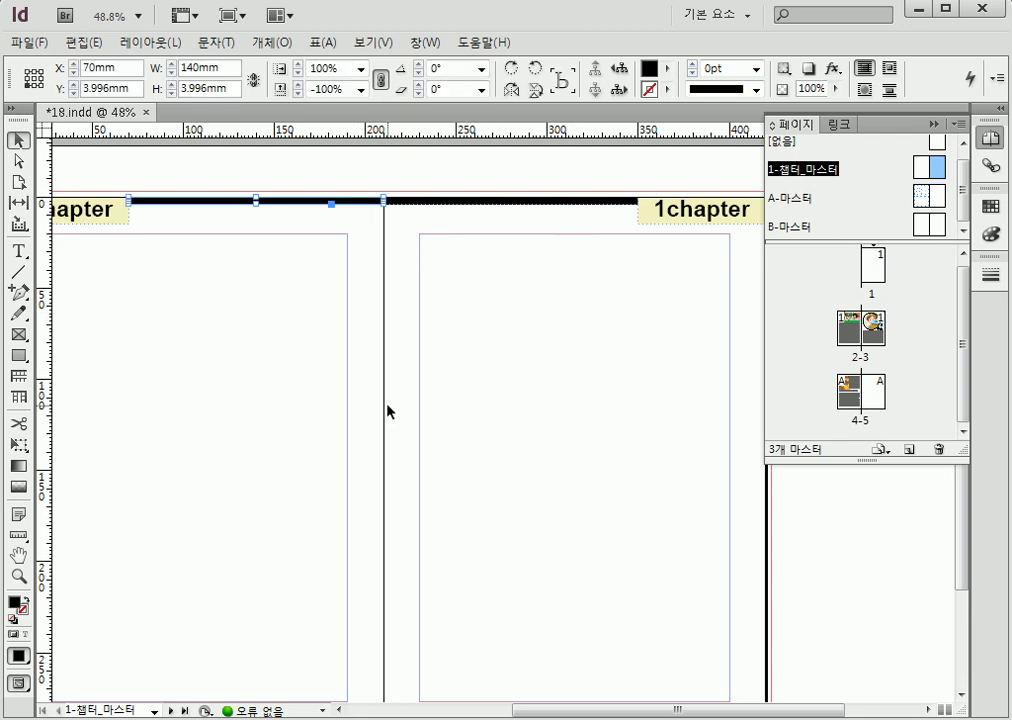
key(Delete)
double_click(923, 170)
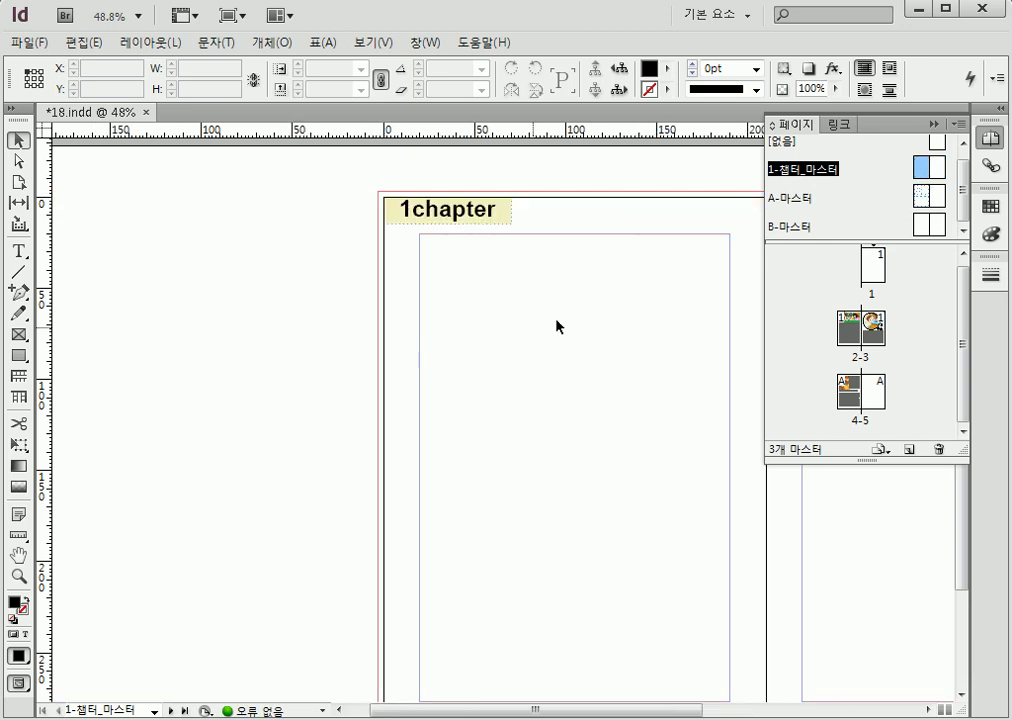
key(ctrl+v)
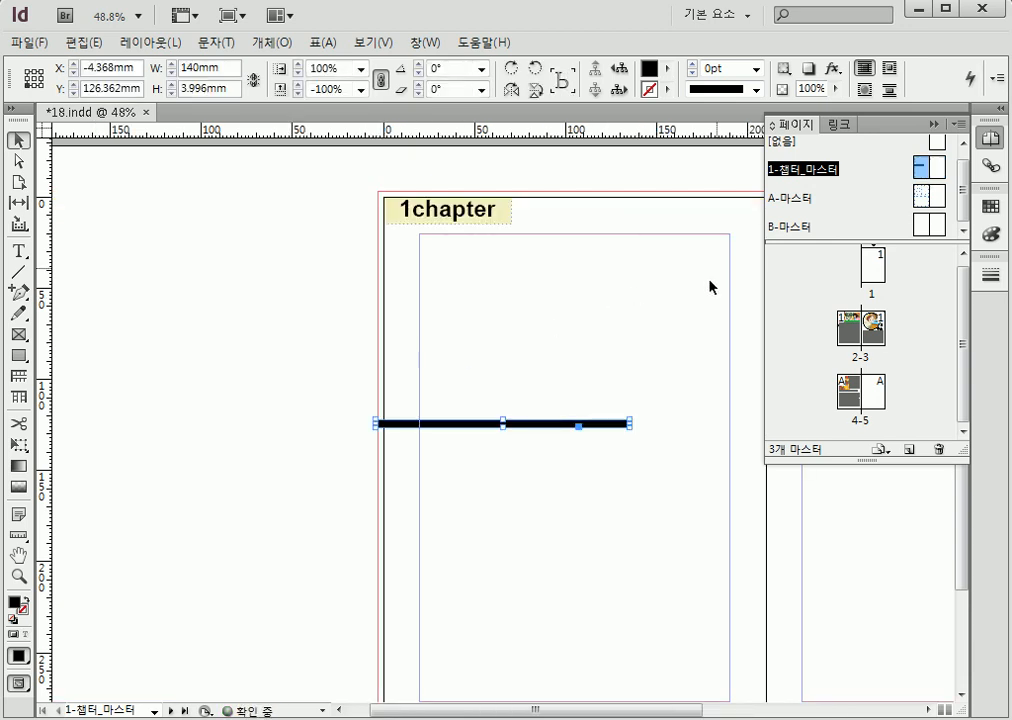
drag(668, 315, 434, 310)
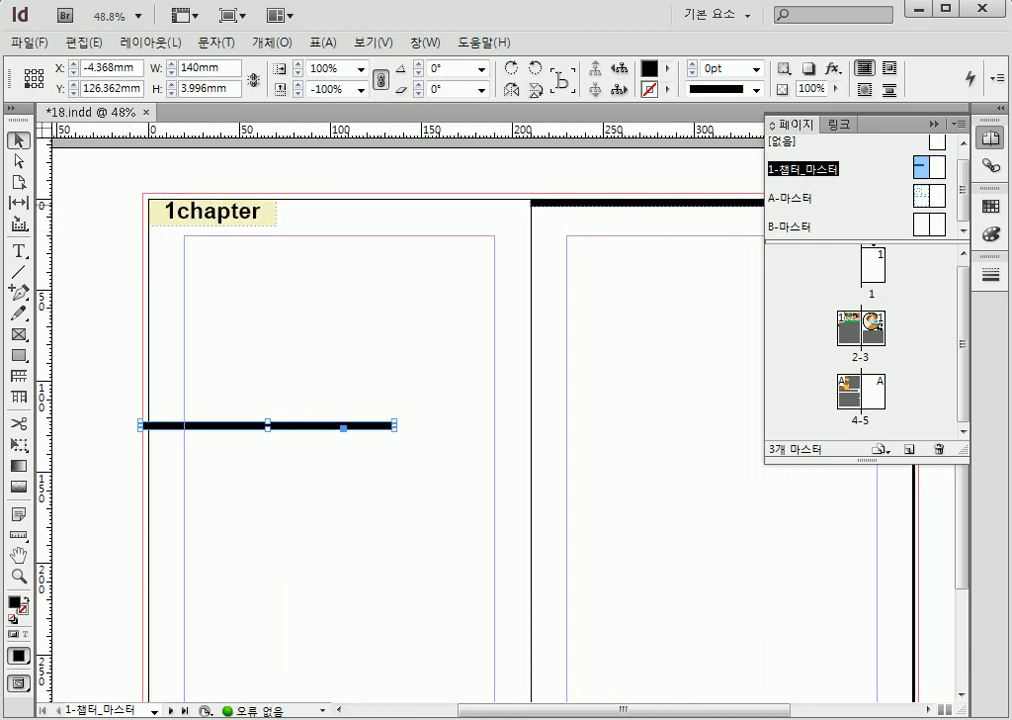
drag(336, 425, 463, 211)
click(450, 323)
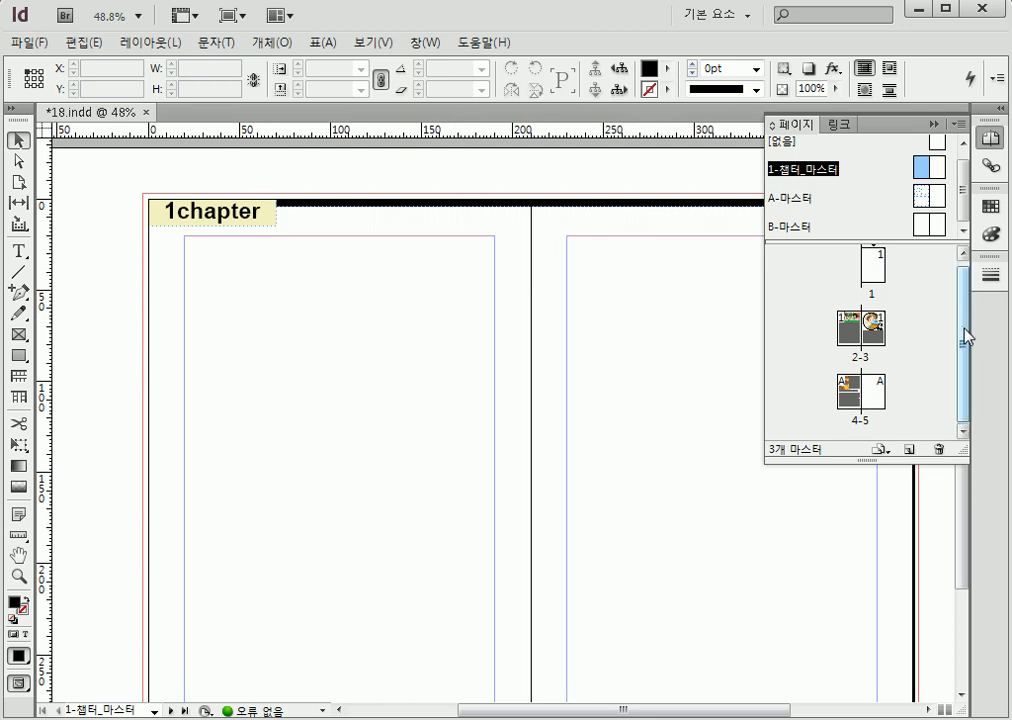
Step: Check the header bar and chapter label on spread 2-3
click(831, 296)
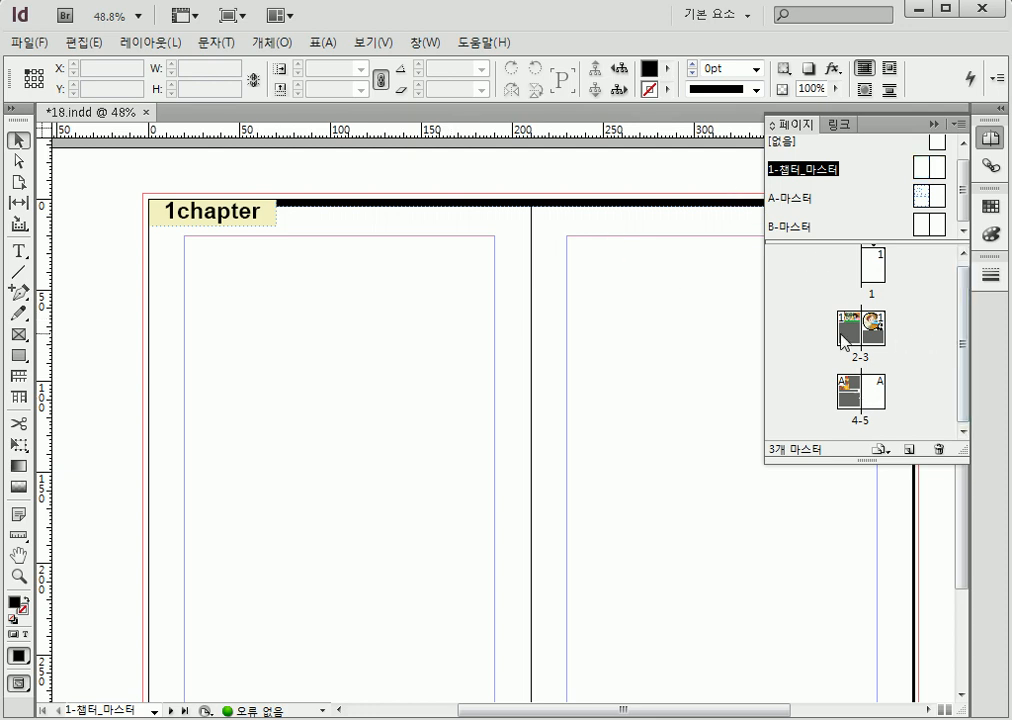
double_click(860, 330)
double_click(874, 331)
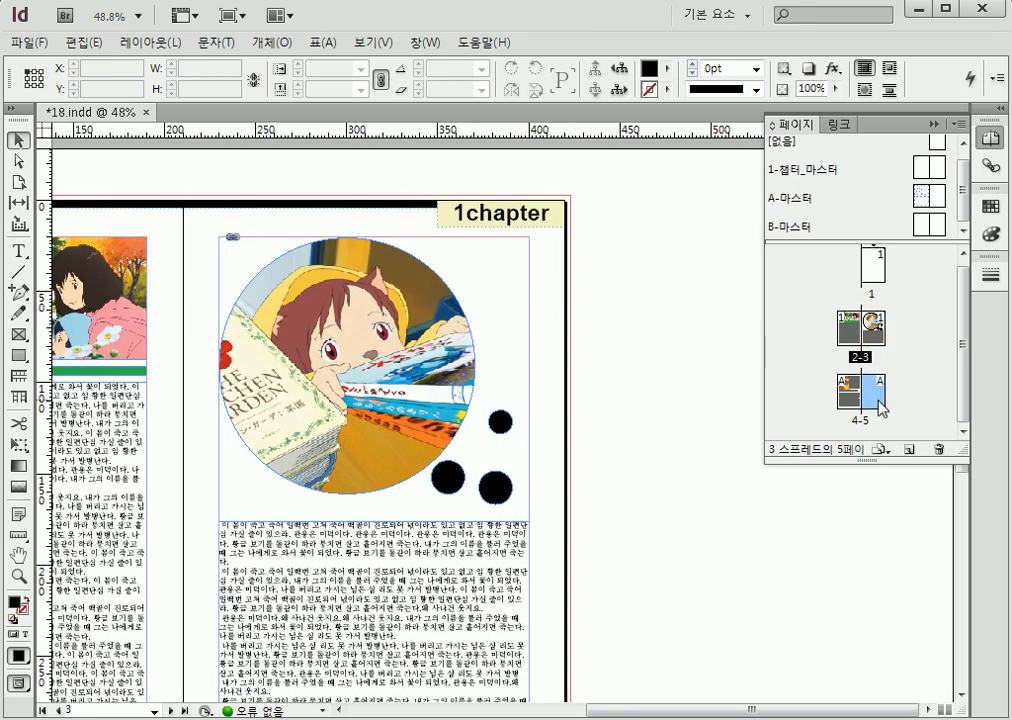
Step: Apply 1-챕터_마스터 to page 5 and display that page to check its chapter header
right_click(879, 399)
click(925, 508)
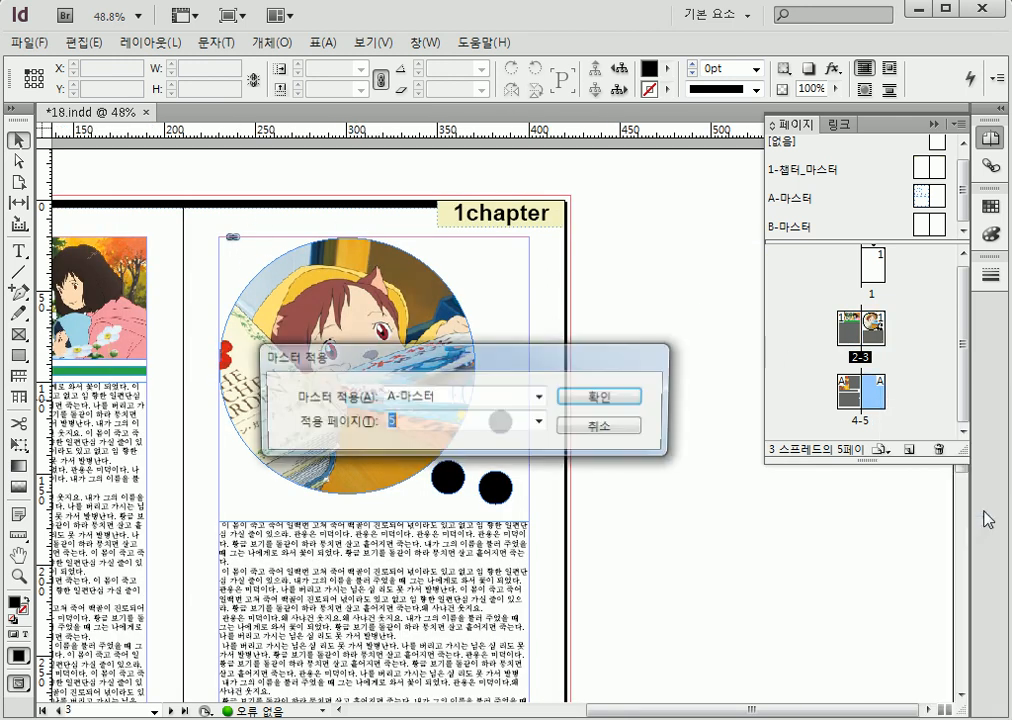
click(430, 398)
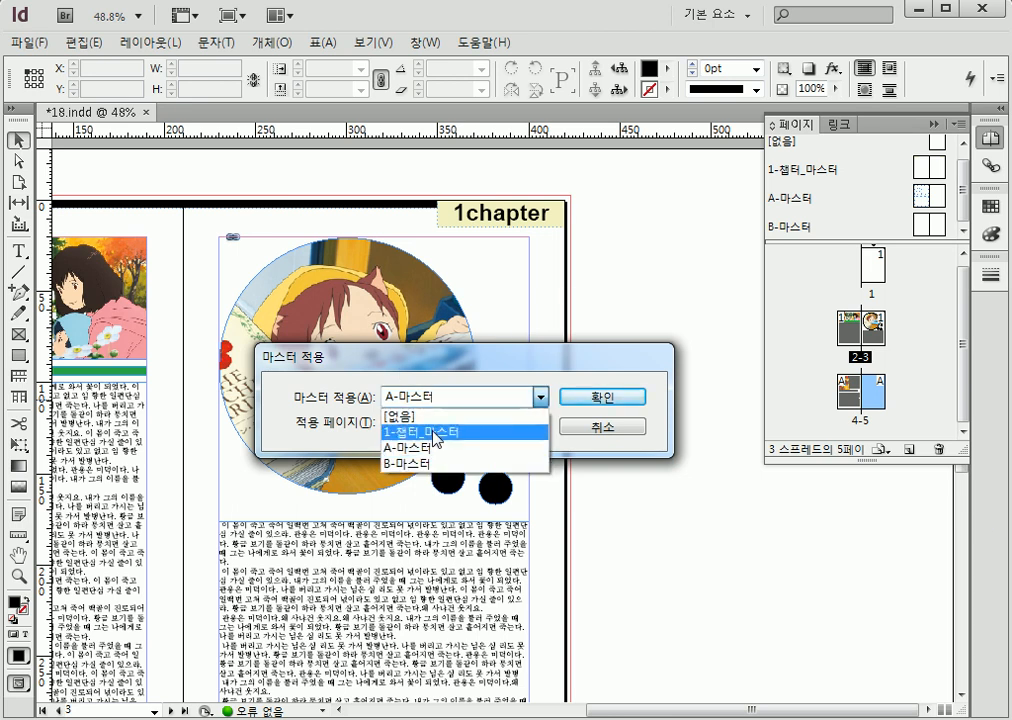
click(455, 431)
click(626, 404)
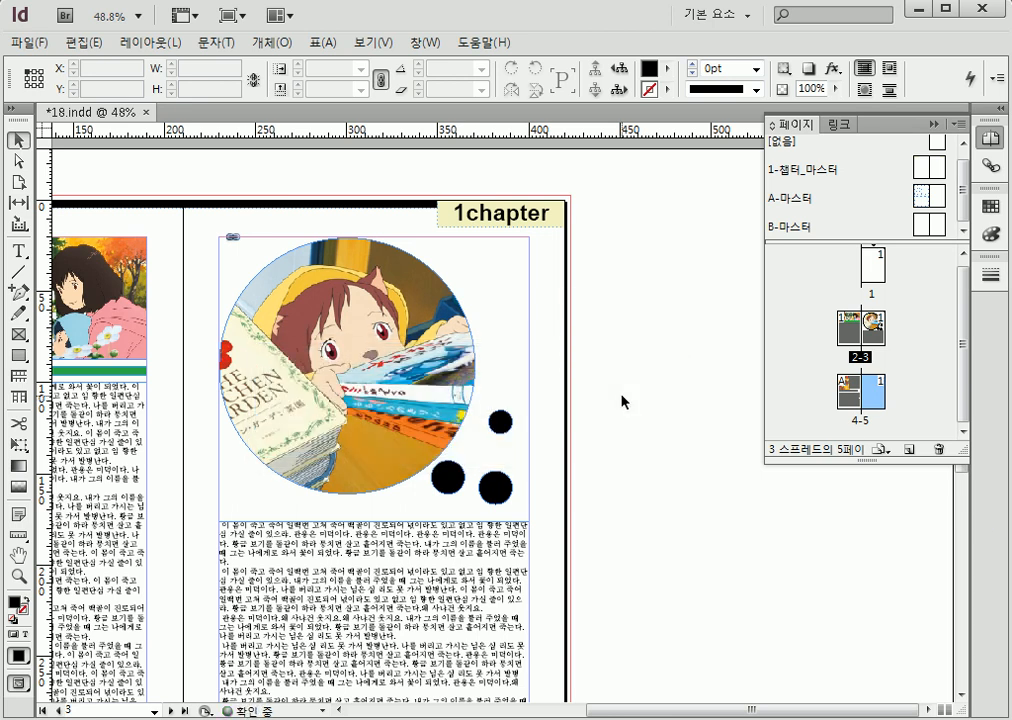
double_click(876, 398)
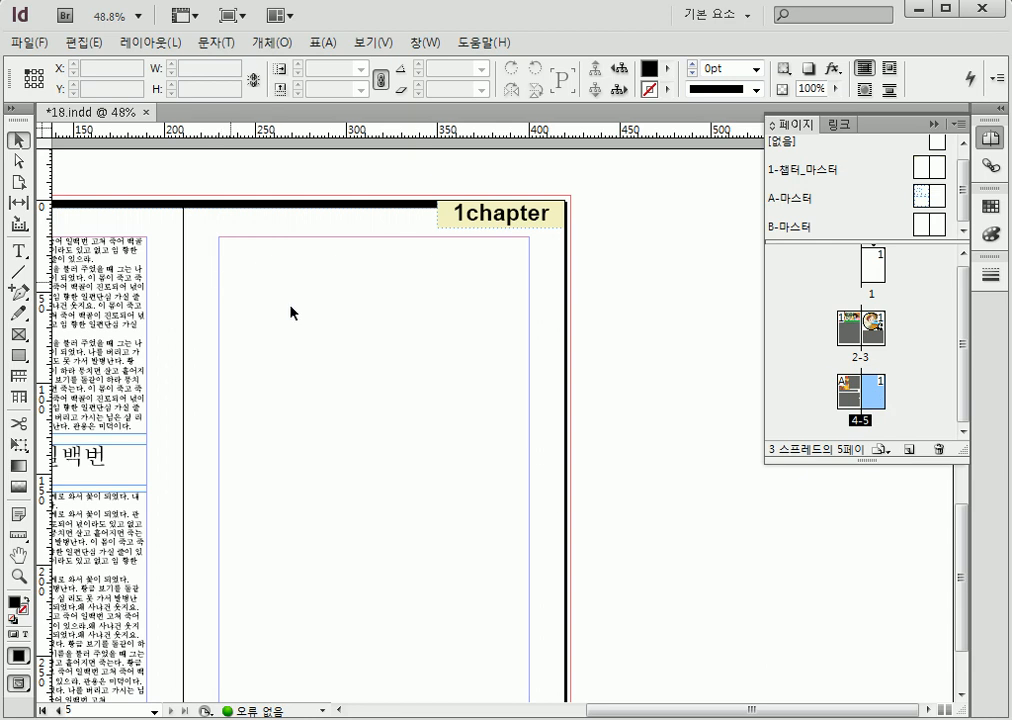
drag(417, 352, 560, 300)
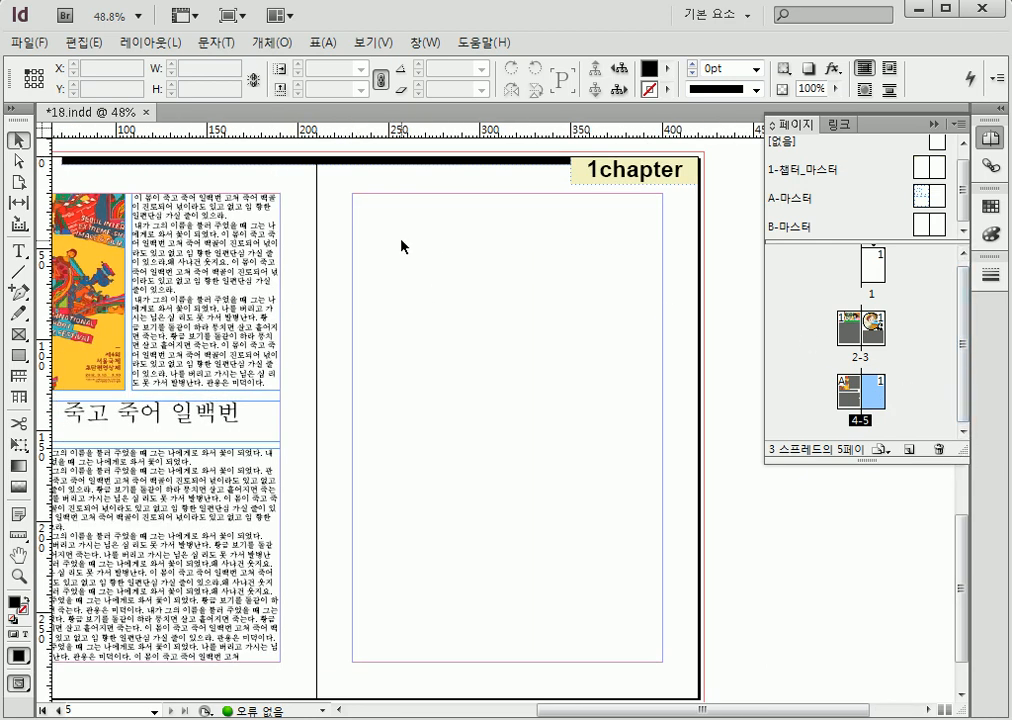
Step: Undo the earlier header bars on 1-챕터_마스터, leaving only the 1chapter labels
key(ctrl+z)
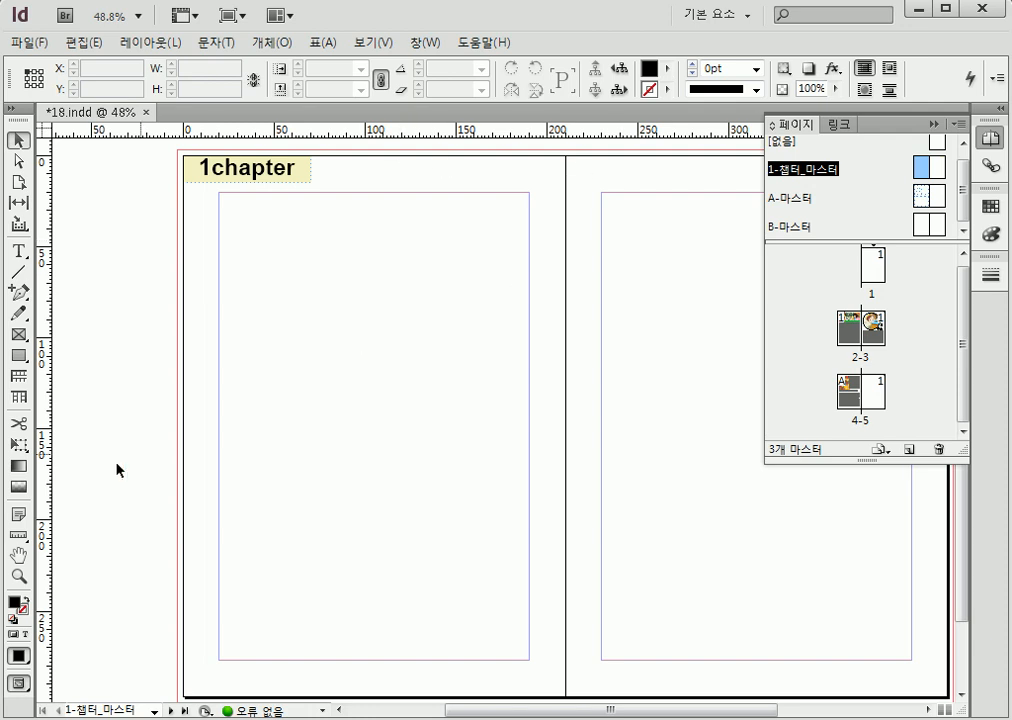
click(22, 357)
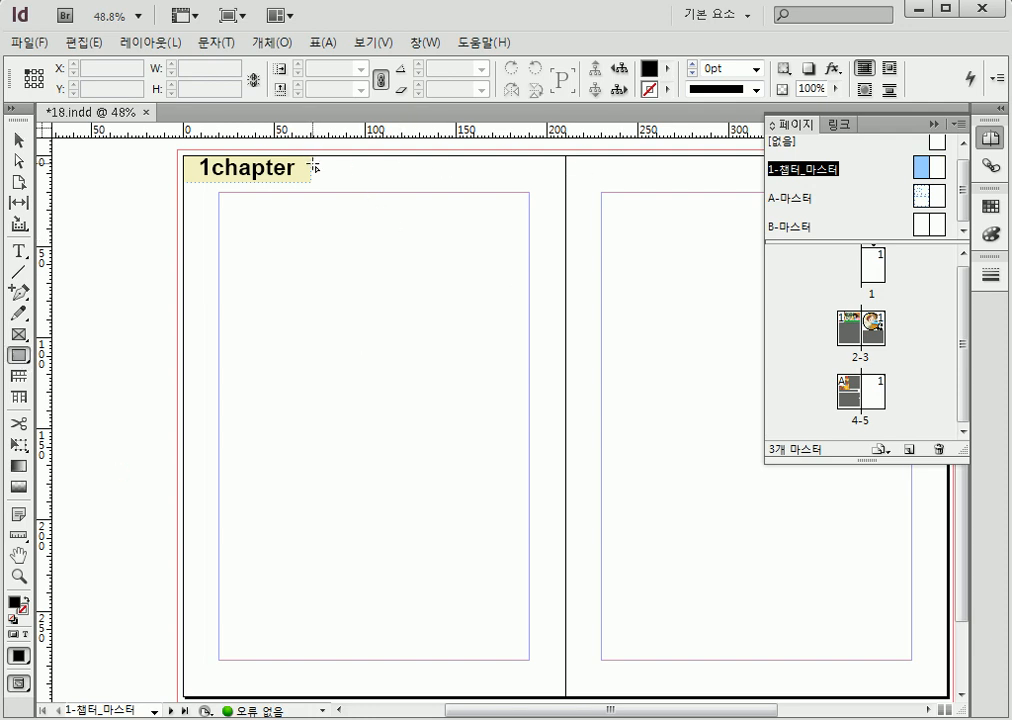
drag(312, 160, 565, 158)
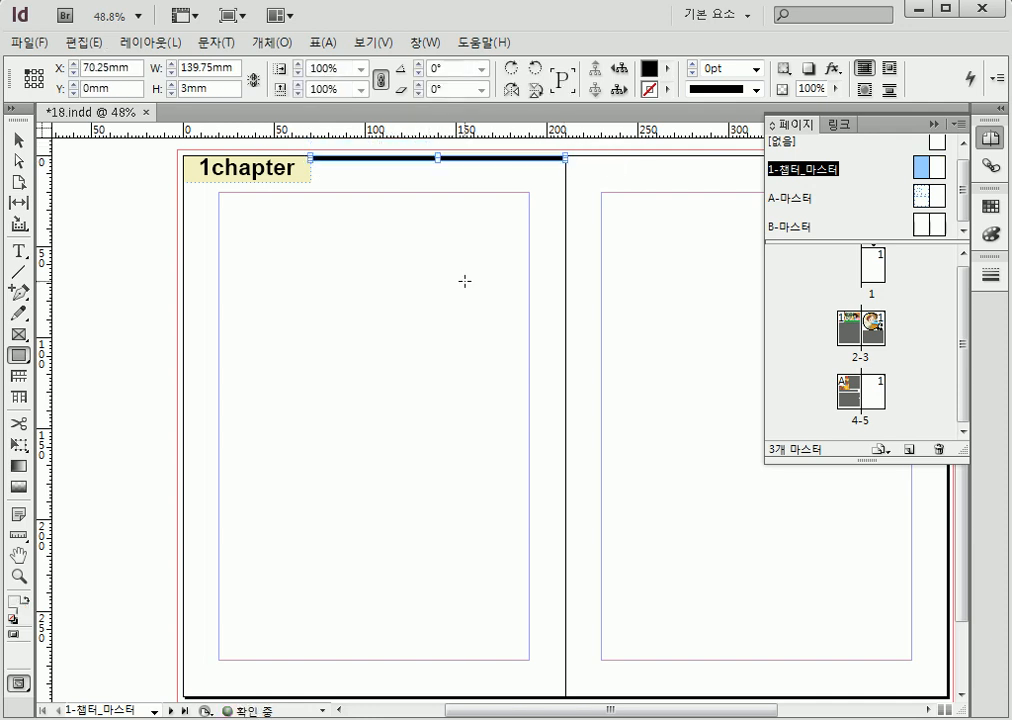
key(Delete)
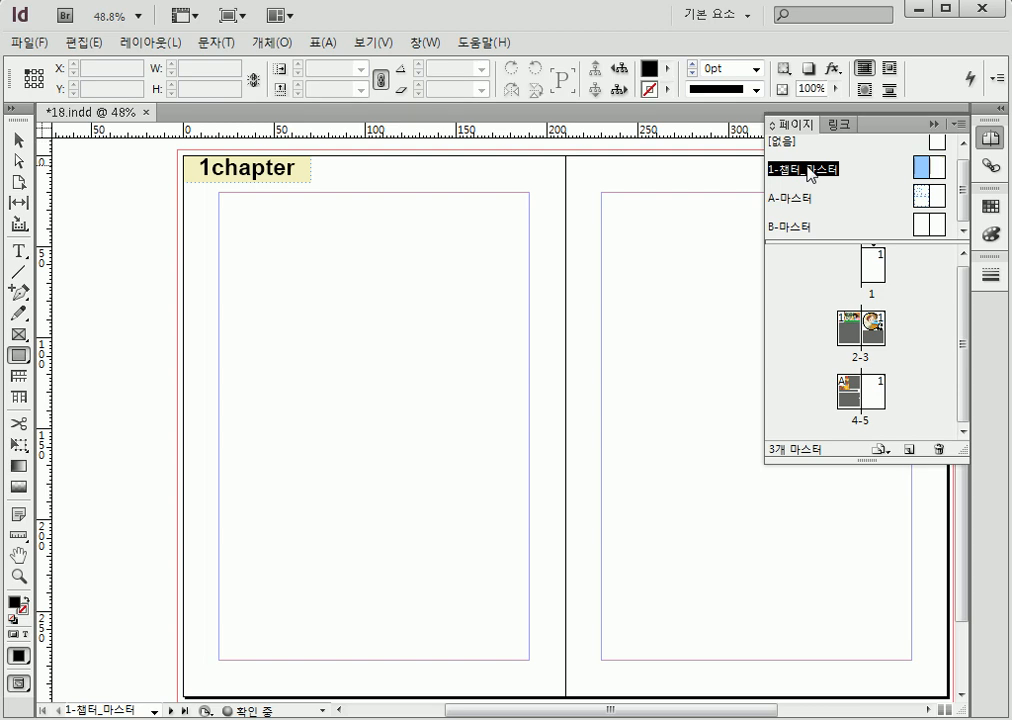
Step: Draw a black header bar 139.75 mm by 4 mm from the left master page's 1chapter label to the spine, and duplicate it onto the right page
double_click(928, 167)
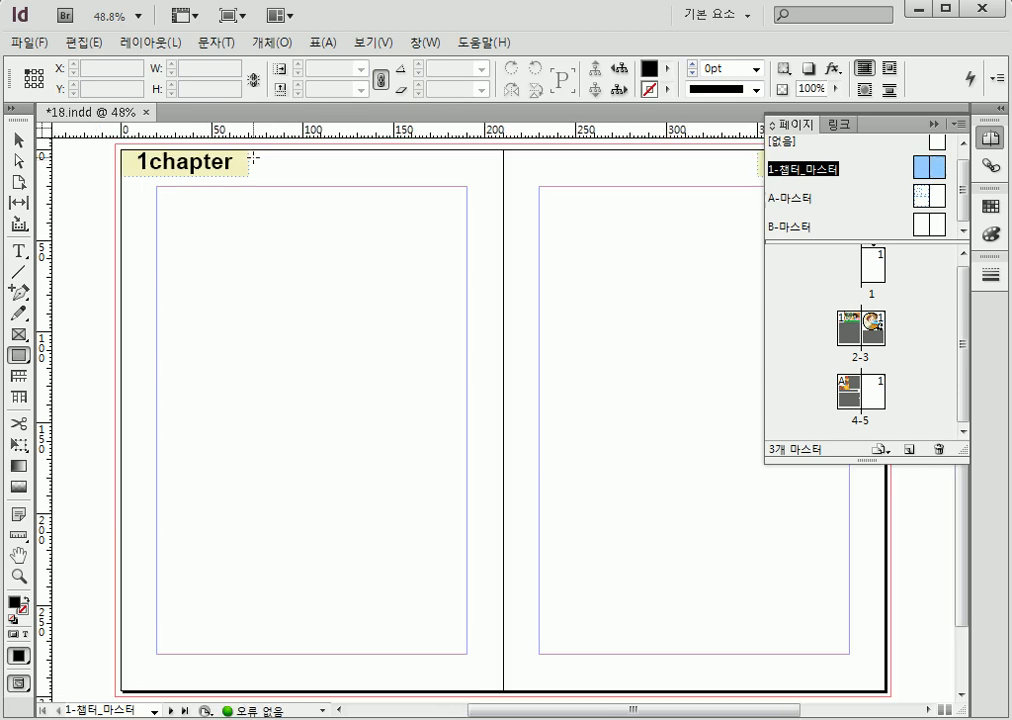
drag(252, 151, 503, 155)
key(v)
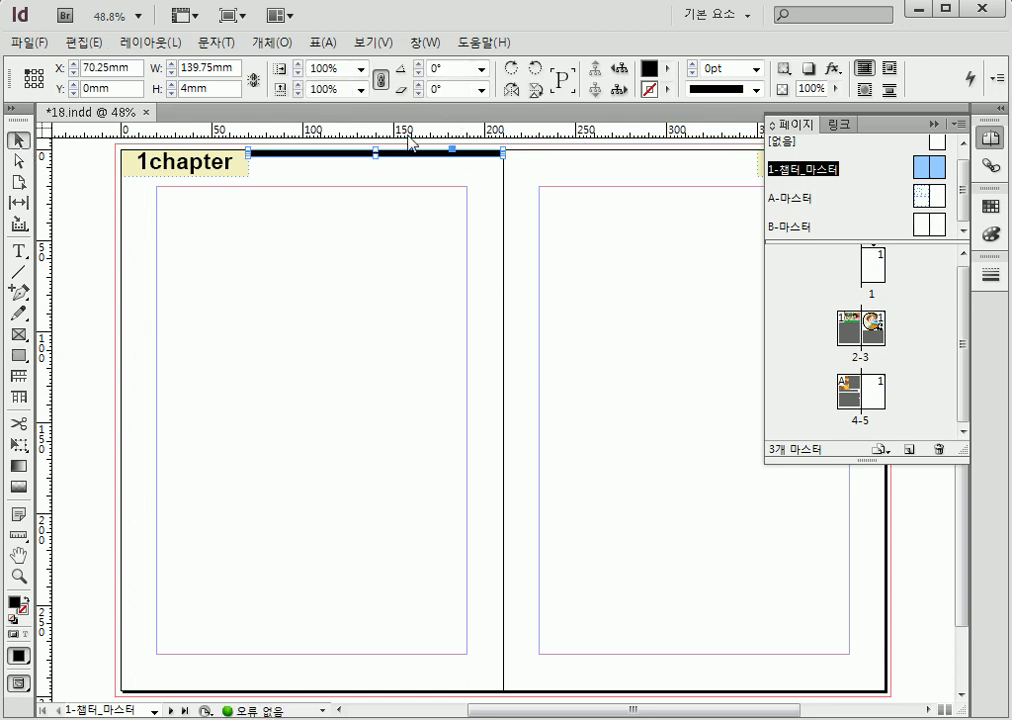
drag(264, 153, 523, 163)
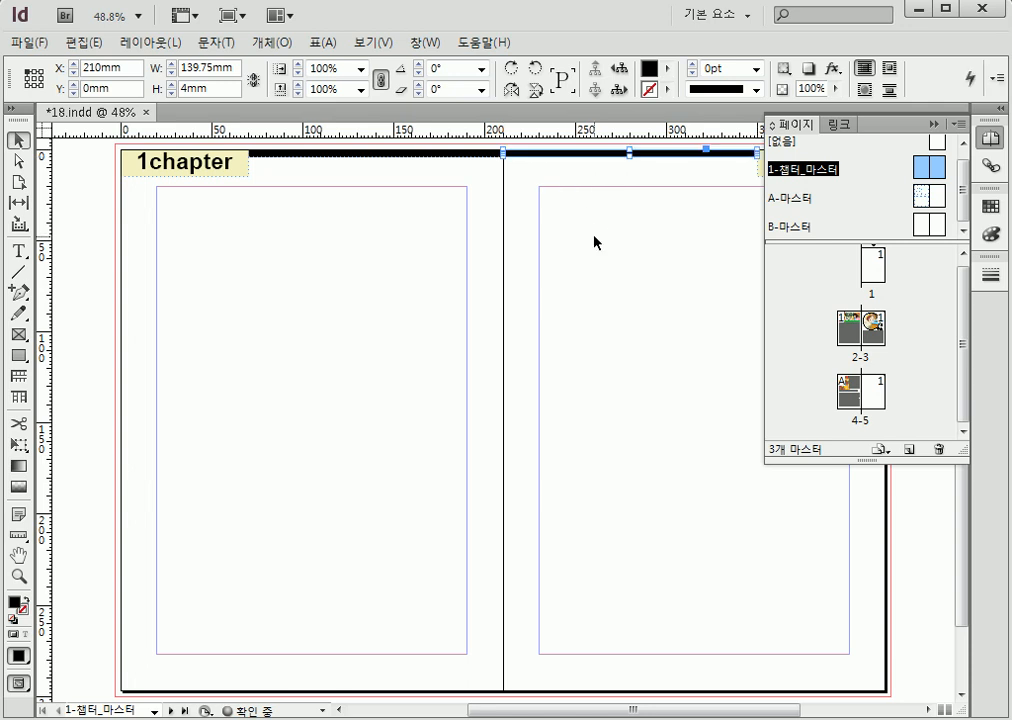
Step: Check the chapter master's header bars and labels on page 1, spread 2-3 and spread 4-5
drag(594, 239, 533, 248)
click(573, 278)
drag(523, 296, 550, 298)
double_click(872, 266)
drag(694, 268, 527, 264)
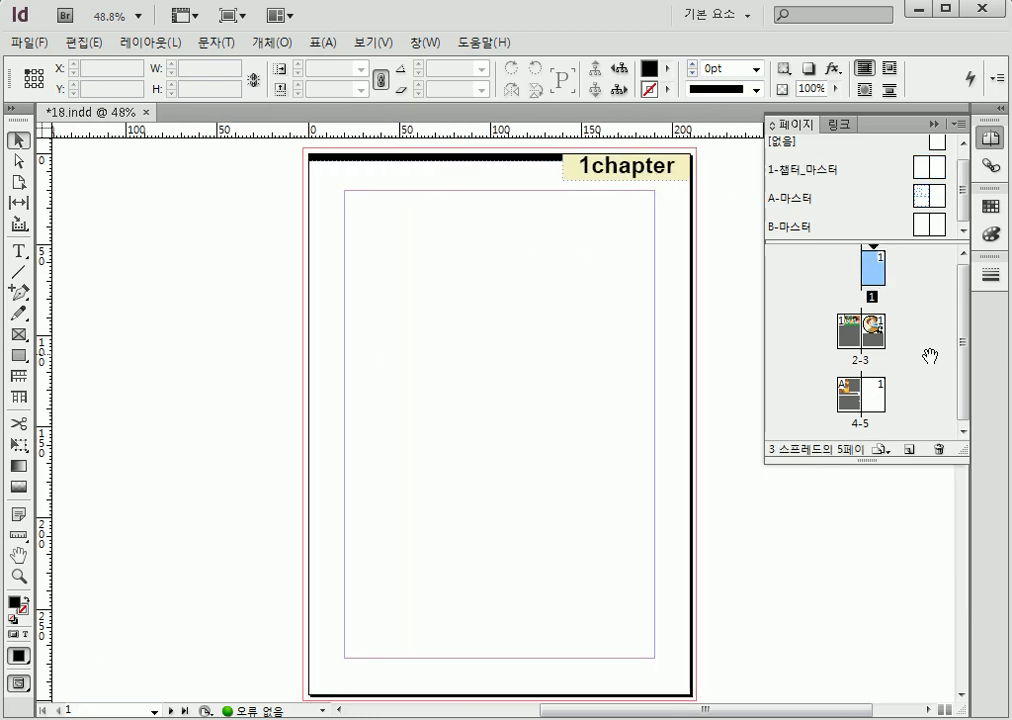
double_click(874, 400)
drag(307, 271, 450, 273)
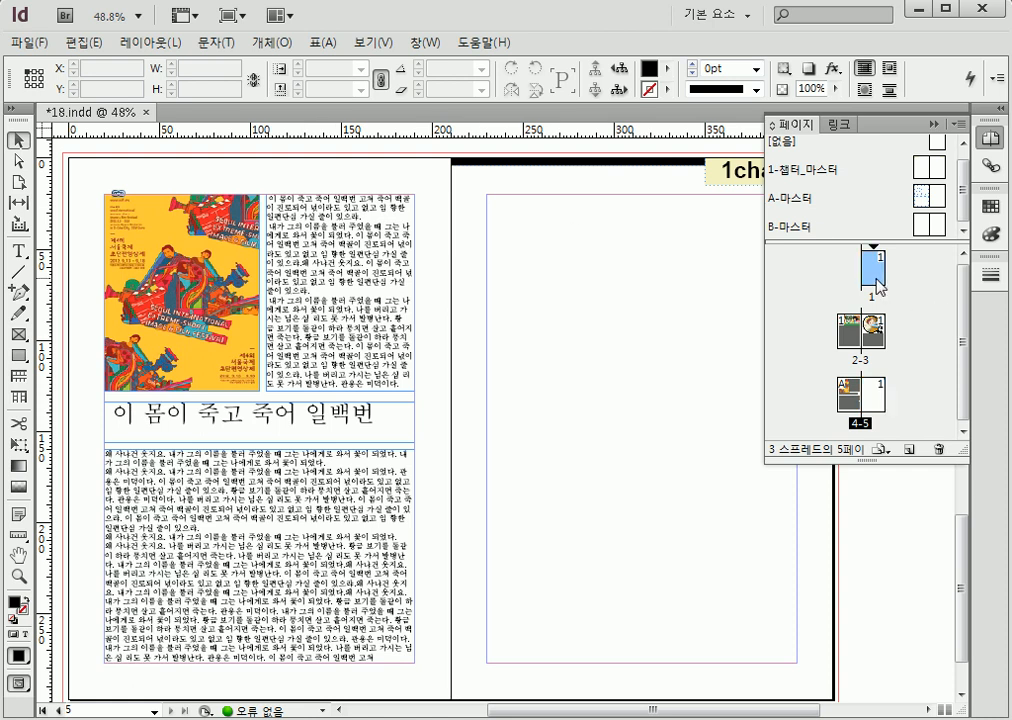
double_click(871, 268)
click(872, 336)
double_click(872, 338)
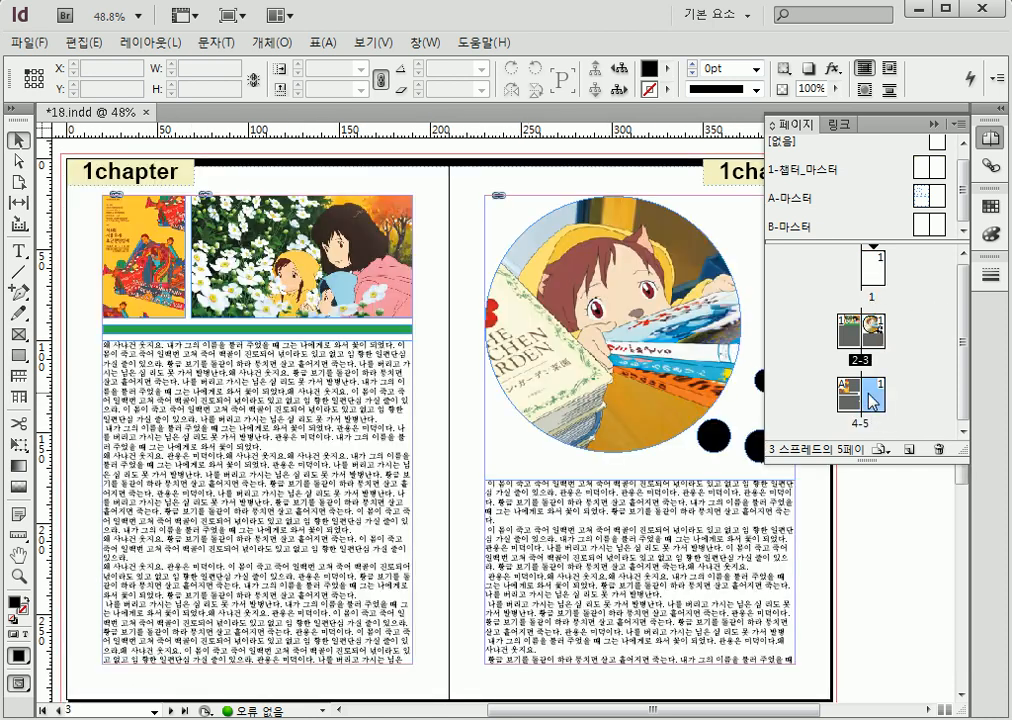
double_click(866, 396)
double_click(847, 401)
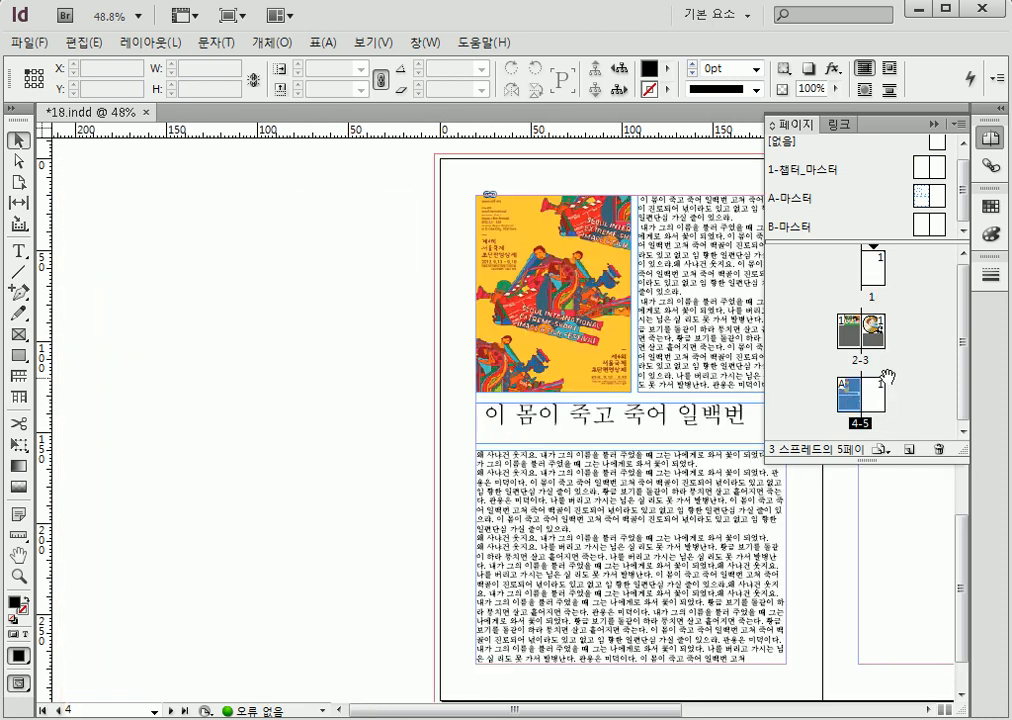
drag(620, 337, 299, 338)
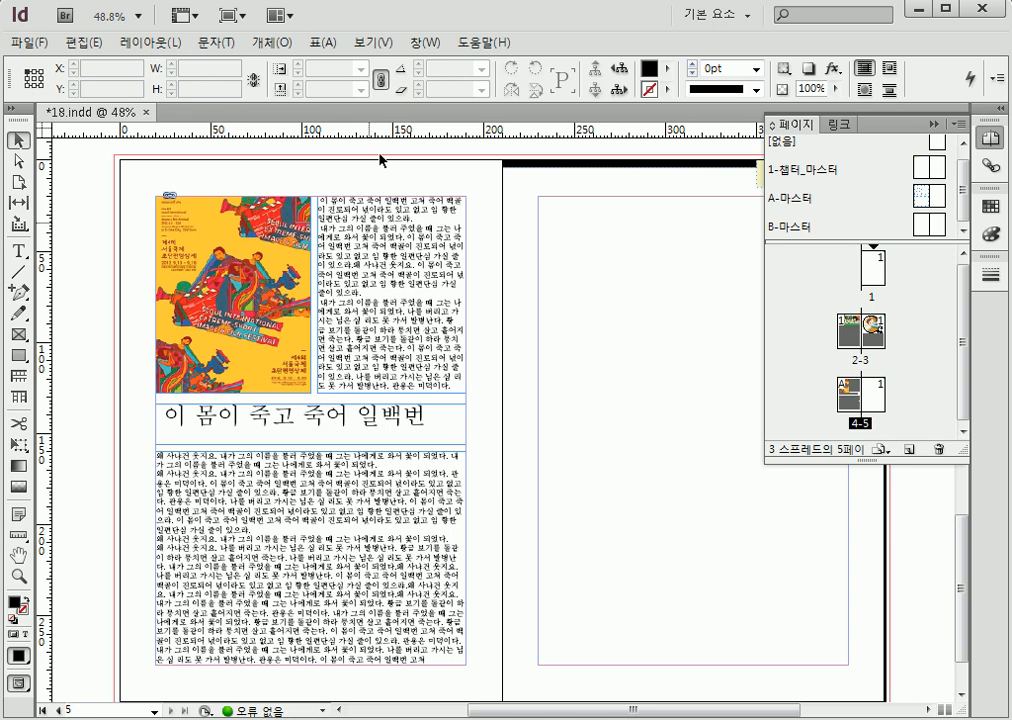
scroll(968, 190, up, 1)
scroll(962, 205, down, 1)
Step: Float the Pages panel separately from Links, and select the unused masters to delete B-마스터
drag(806, 130, 375, 98)
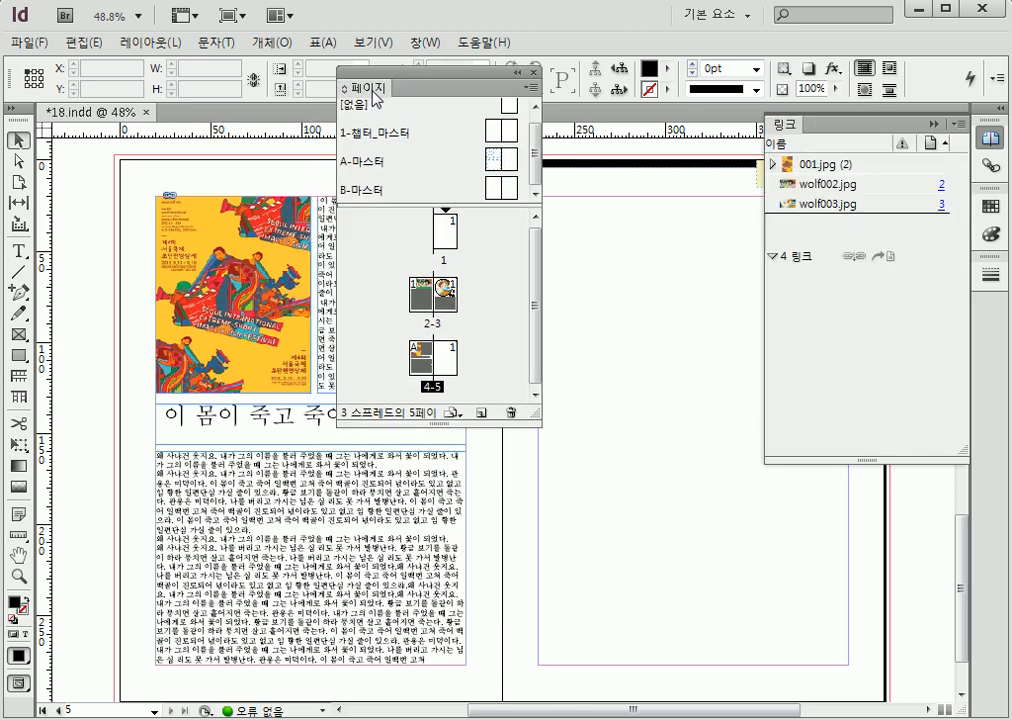
click(534, 92)
mouse_move(641, 278)
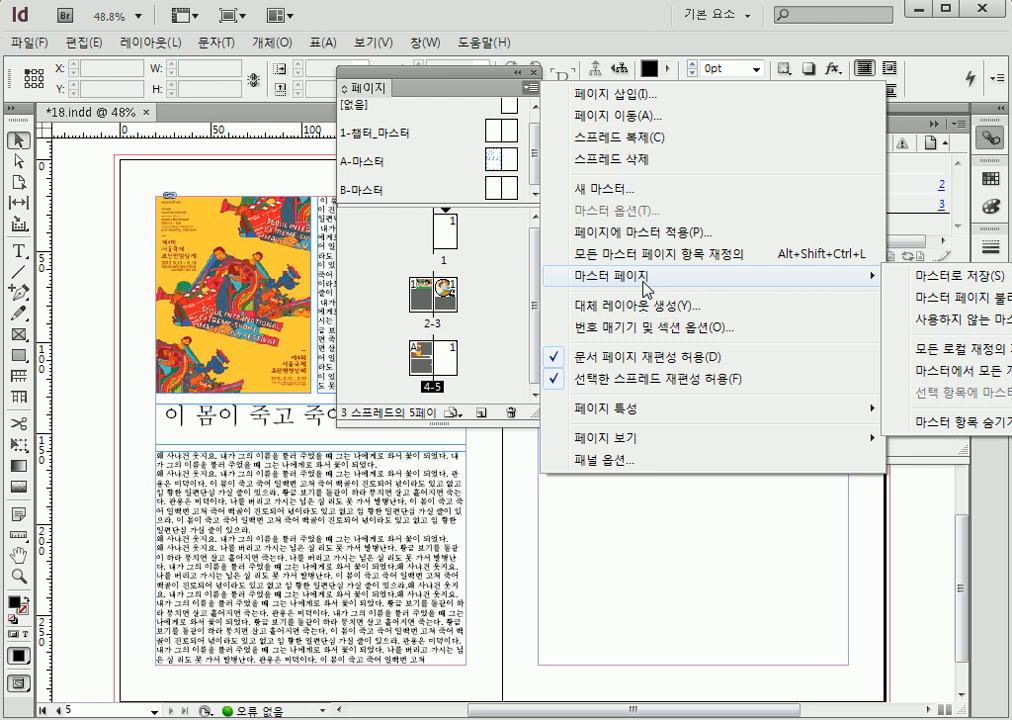
click(937, 321)
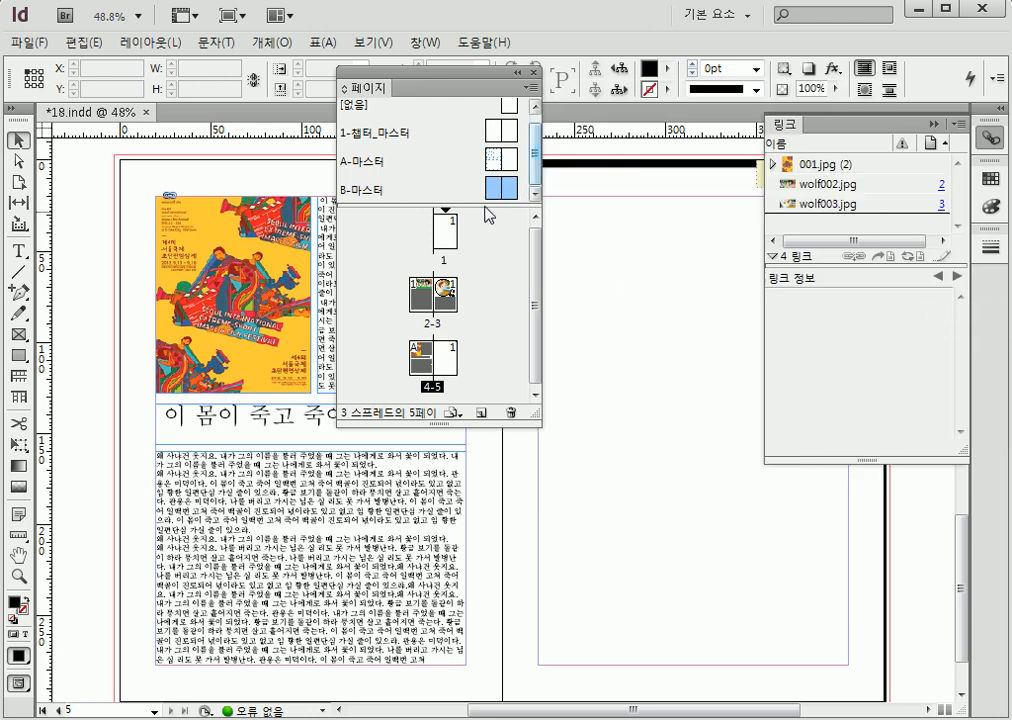
click(510, 412)
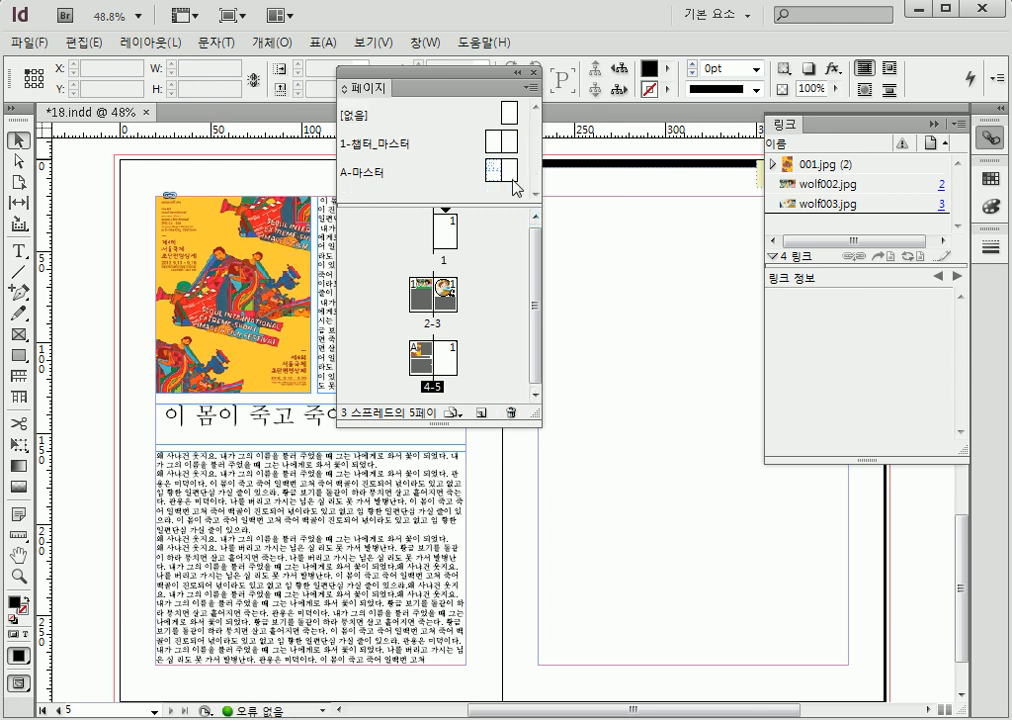
drag(527, 327, 525, 271)
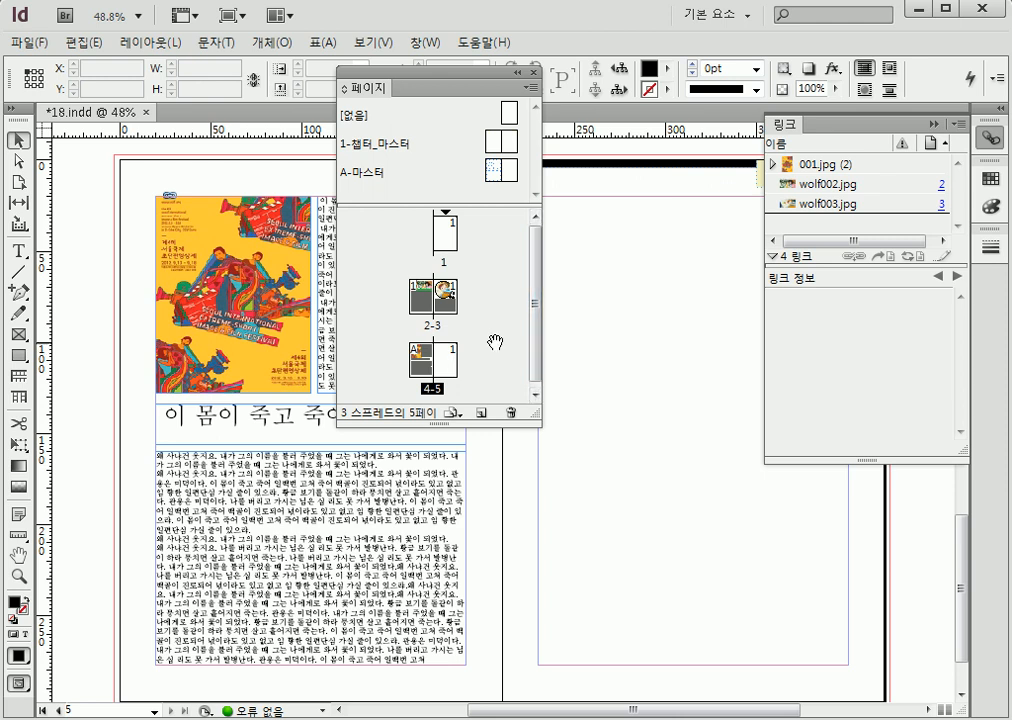